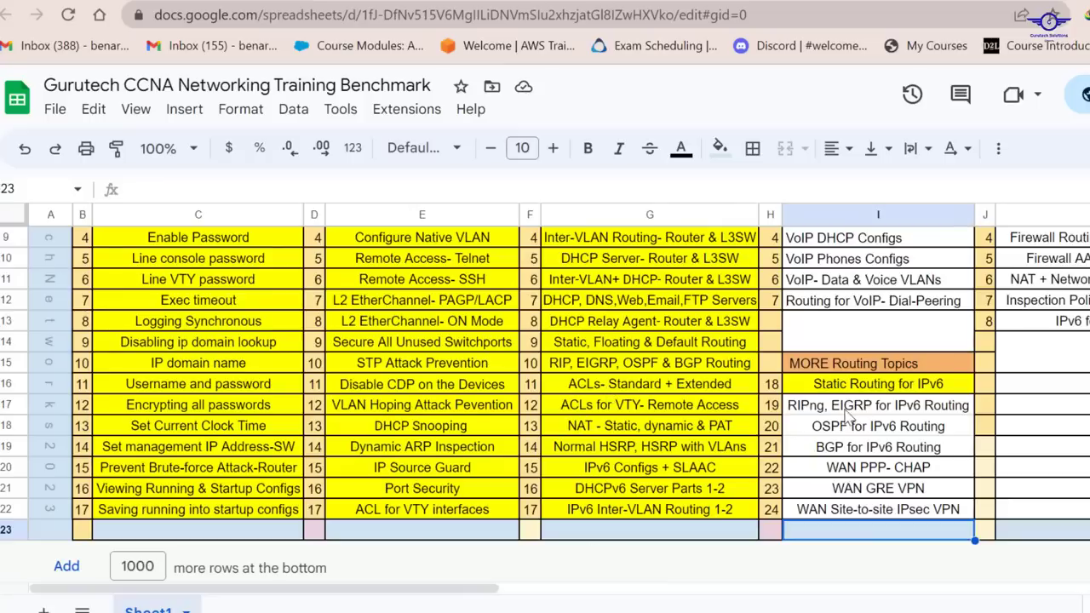
Review the first two tasks in the config-guide.txt notes, topology drawing and IPv6 global forwarding, against the RIPng topology
left_click(811, 411)
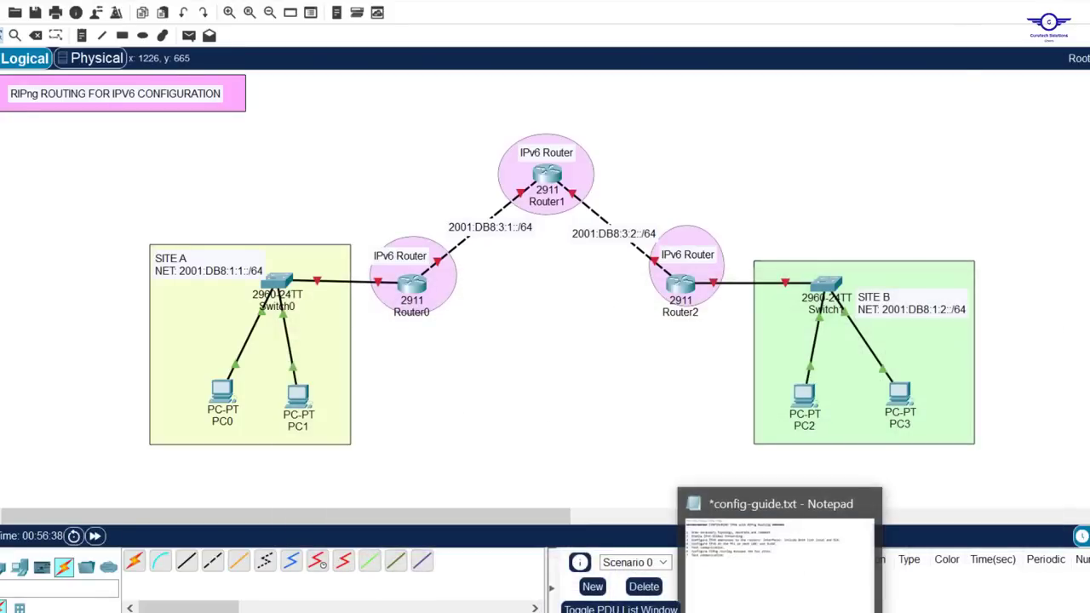
left_click(778, 554)
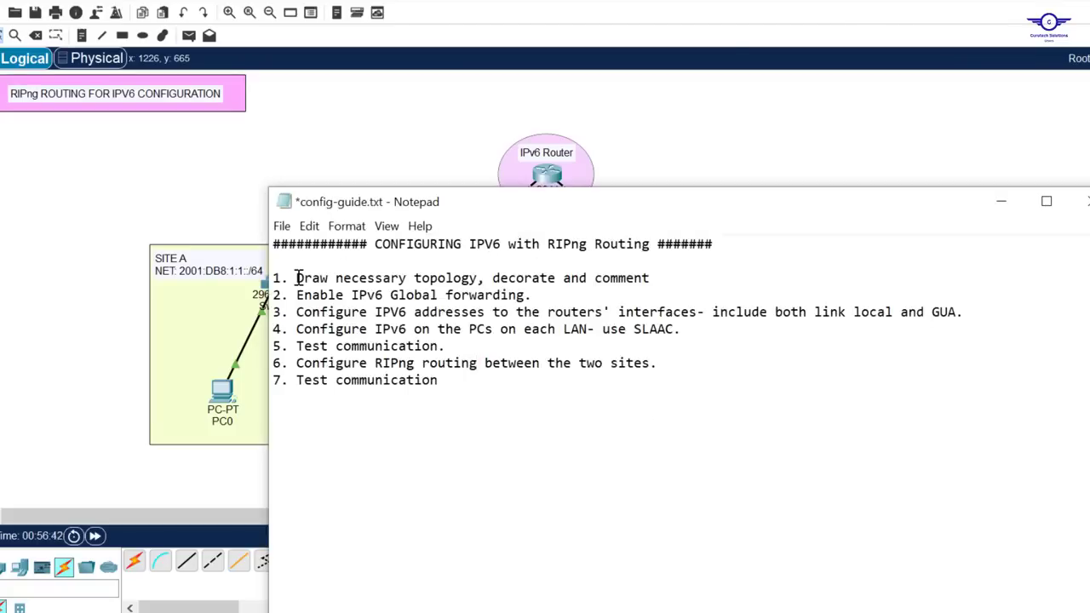
left_click_drag(296, 278, 652, 280)
left_click(698, 145)
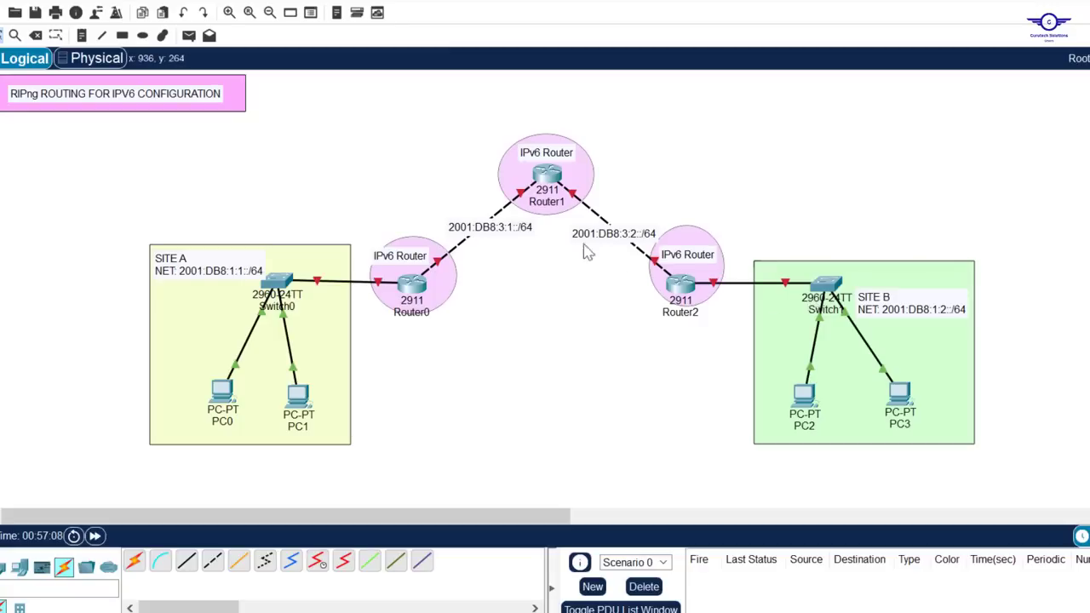
key("alt+Tab")
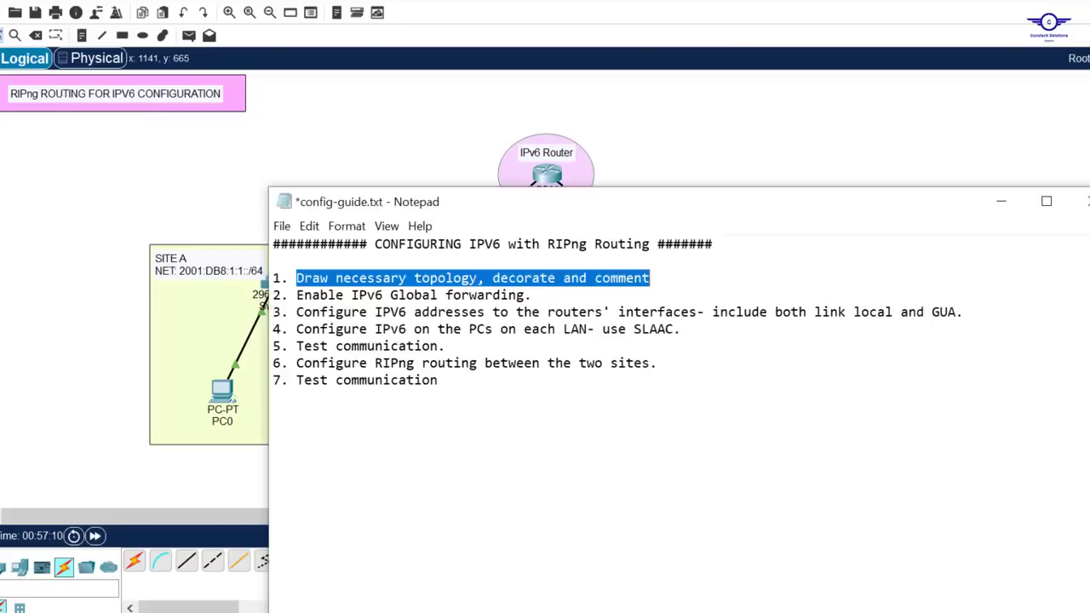
left_click_drag(297, 300, 532, 294)
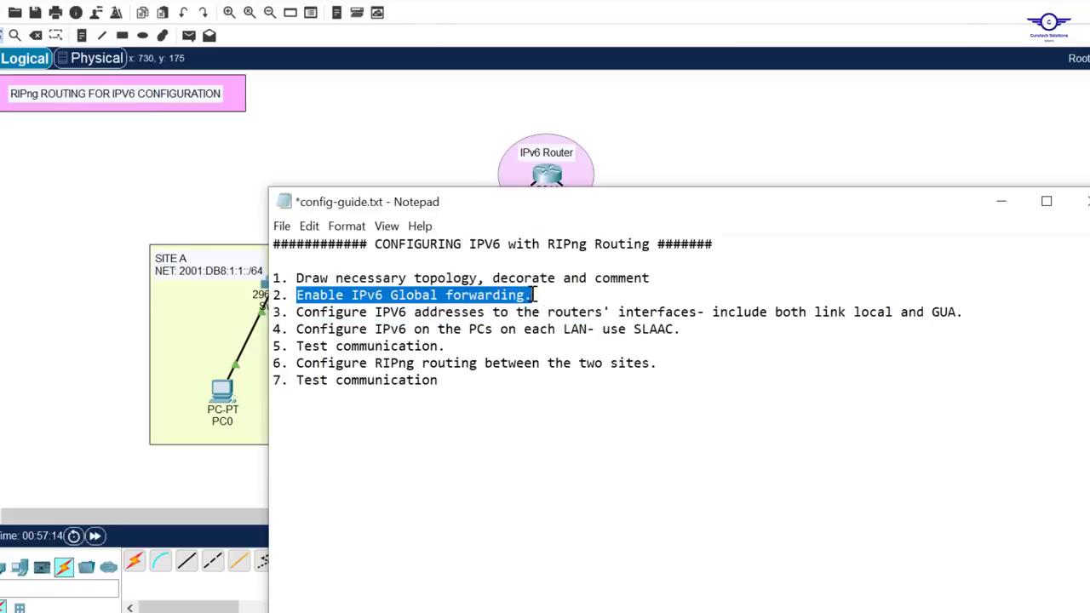
left_click(655, 165)
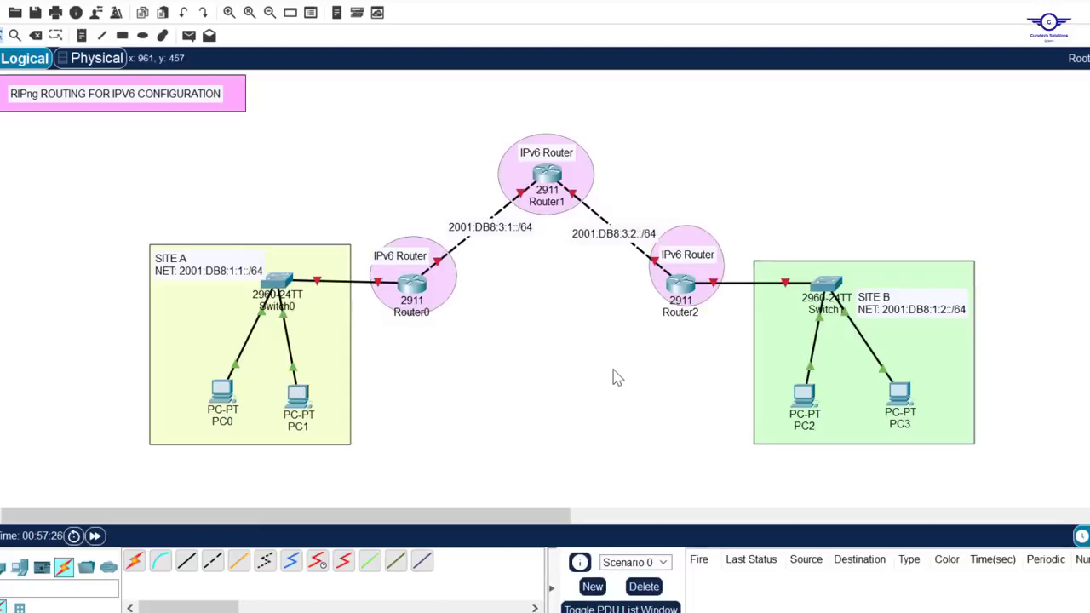
Open Router0's command line and decline the initial configuration dialog with no
left_click(416, 290)
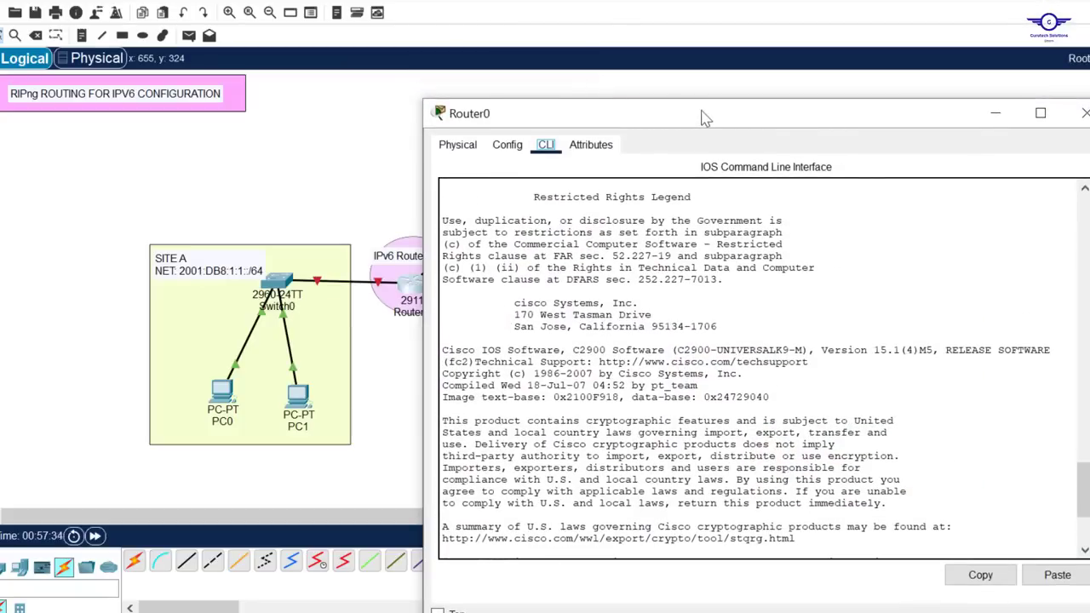
left_click_drag(703, 117, 711, 38)
left_click(745, 292)
key("Return")
key("Return")
key("Return")
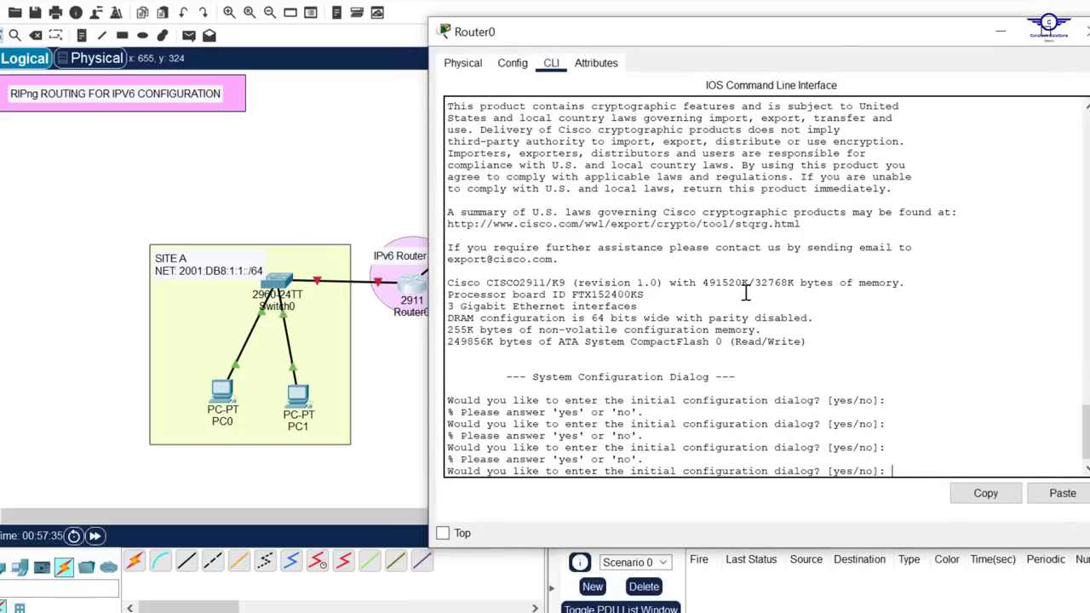
type("no")
key("Return")
Enter privileged mode on Router0 and switch to global configuration mode with conf t
key("Return")
key("Return")
key("Return")
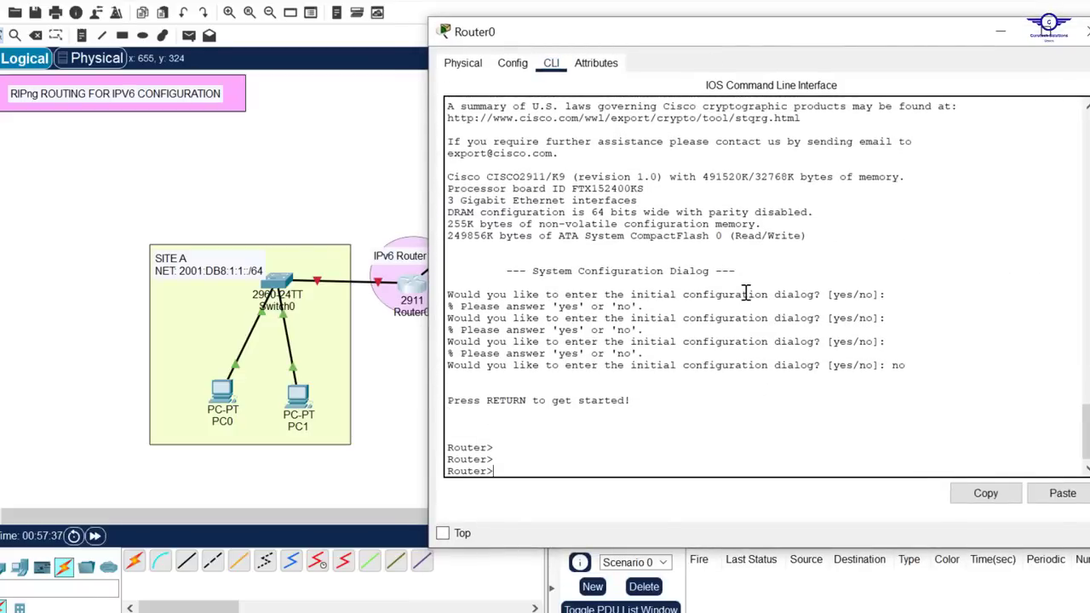
type("en")
key("Return")
type("conf ")
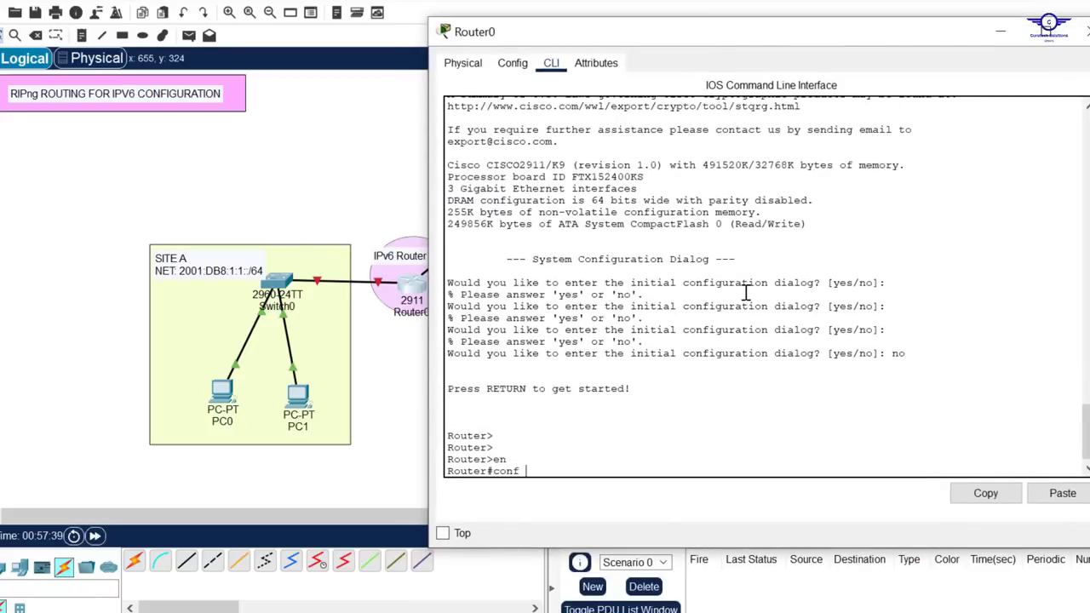
type("t")
key("Return")
key("Return")
key("Return")
key("Return")
Enable IPv6 forwarding on Router0 with ipv6 unicast-routing and close its window
type("ipv")
key("Tab")
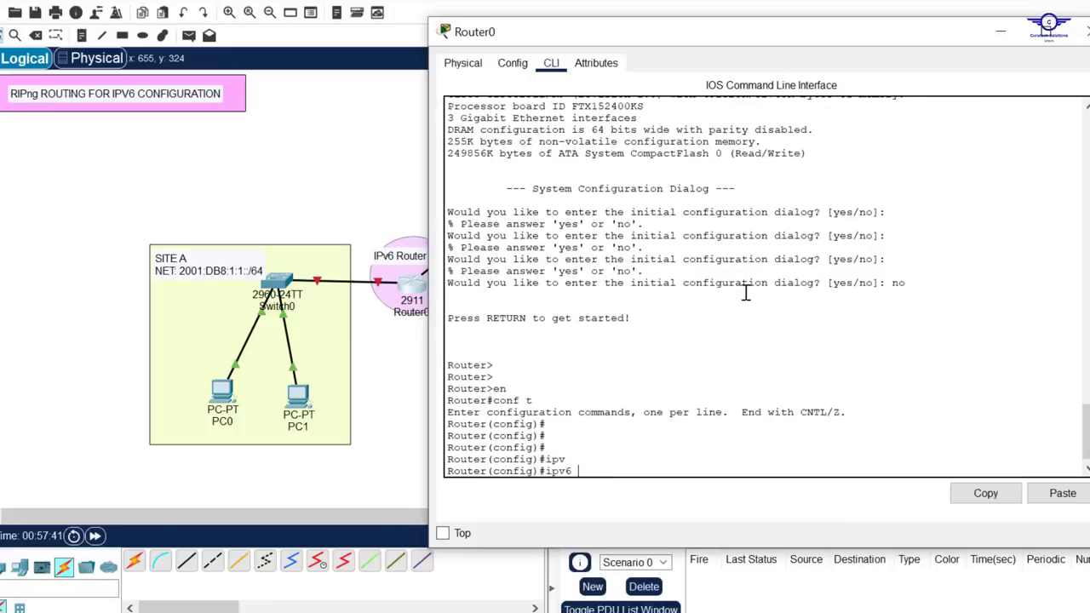
type("u")
key("Tab")
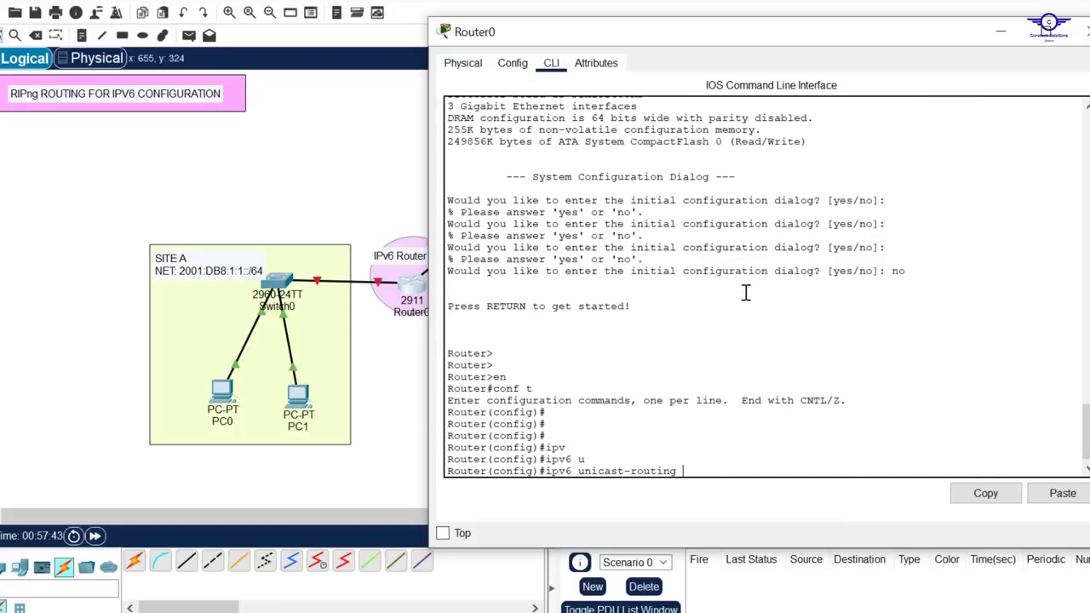
key("Return")
key("Return")
key("Return")
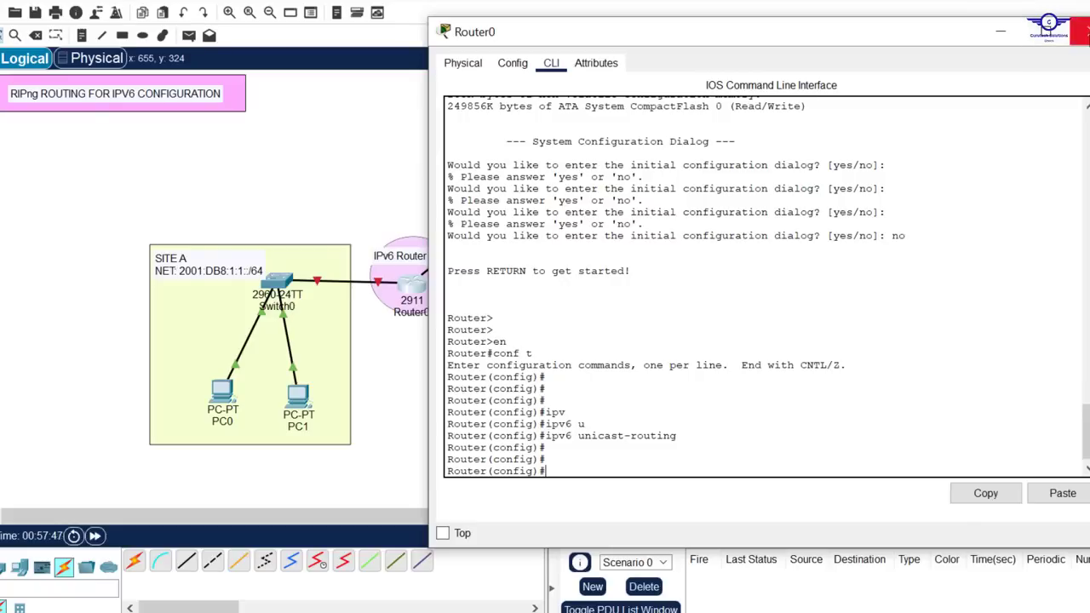
left_click(1079, 32)
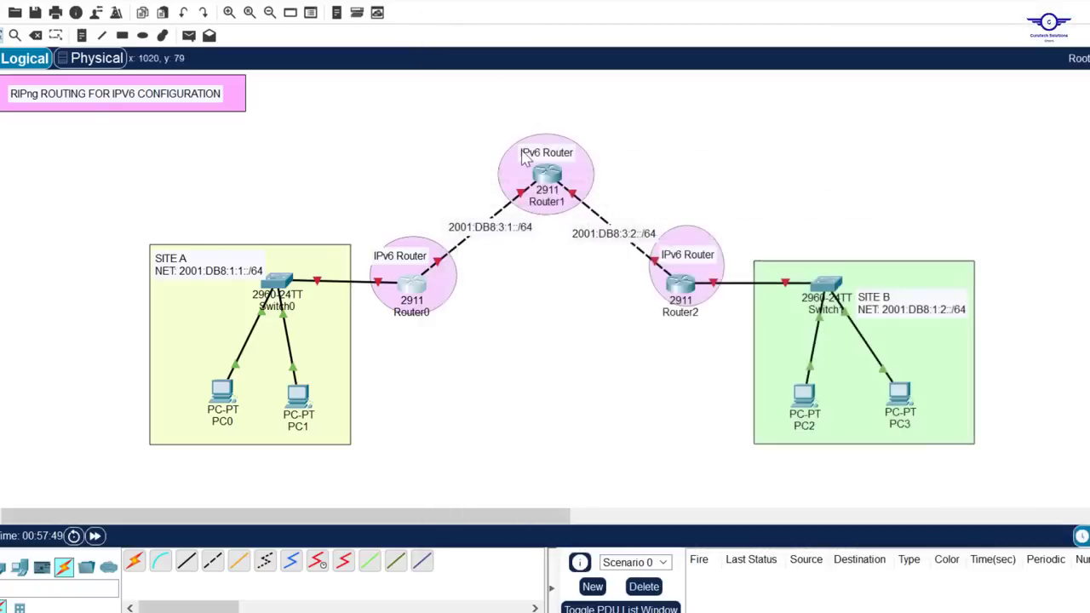
Open Router1, and review the third task in the config-guide.txt notes on addressing the routers' interfaces with link-local and GUA
left_click(557, 179)
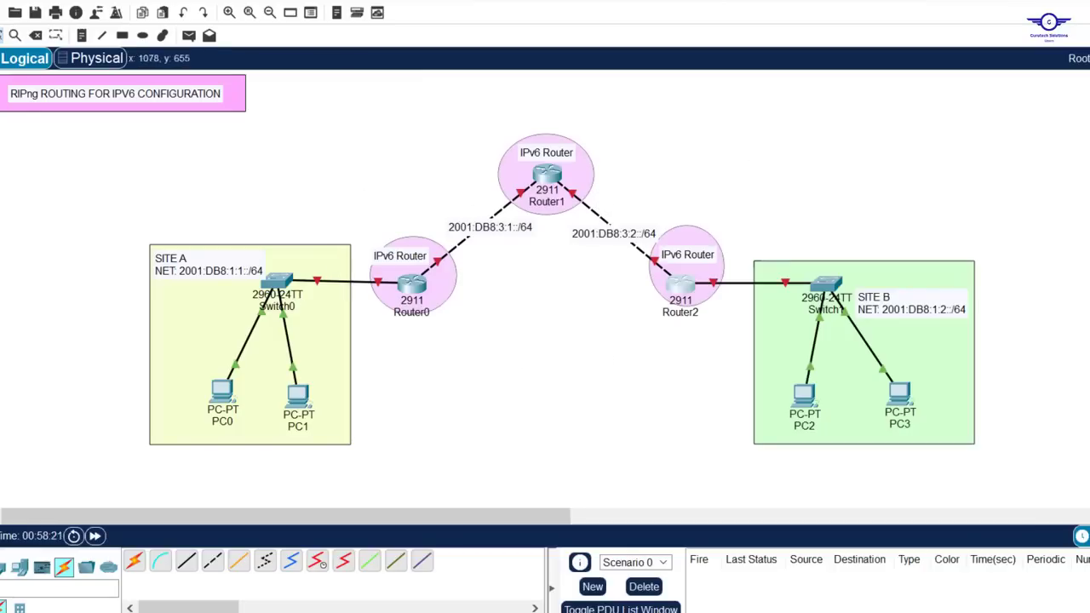
key("alt+Tab")
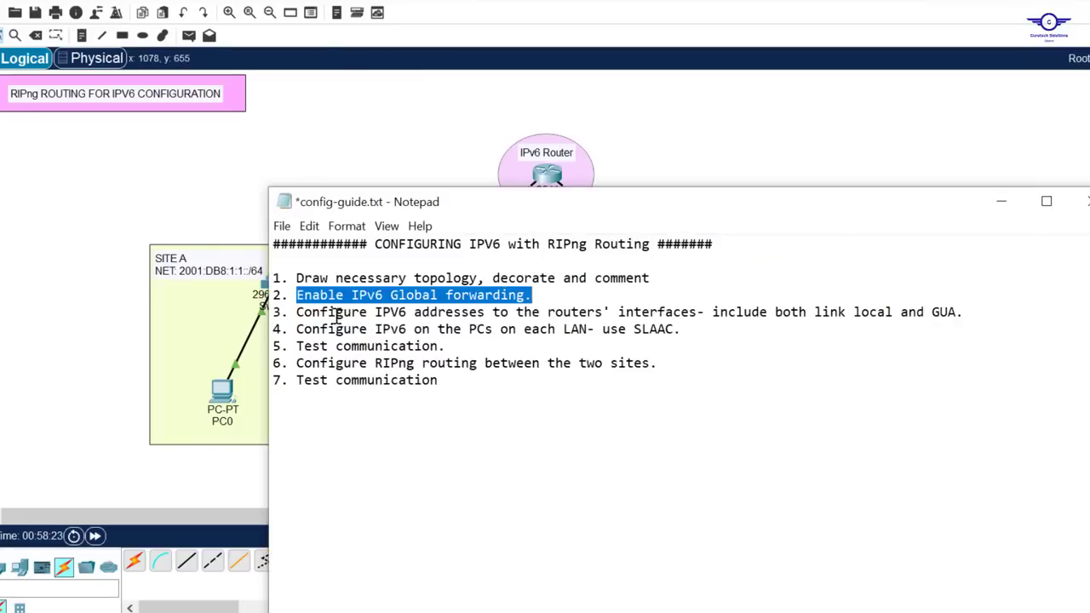
left_click_drag(296, 311, 979, 316)
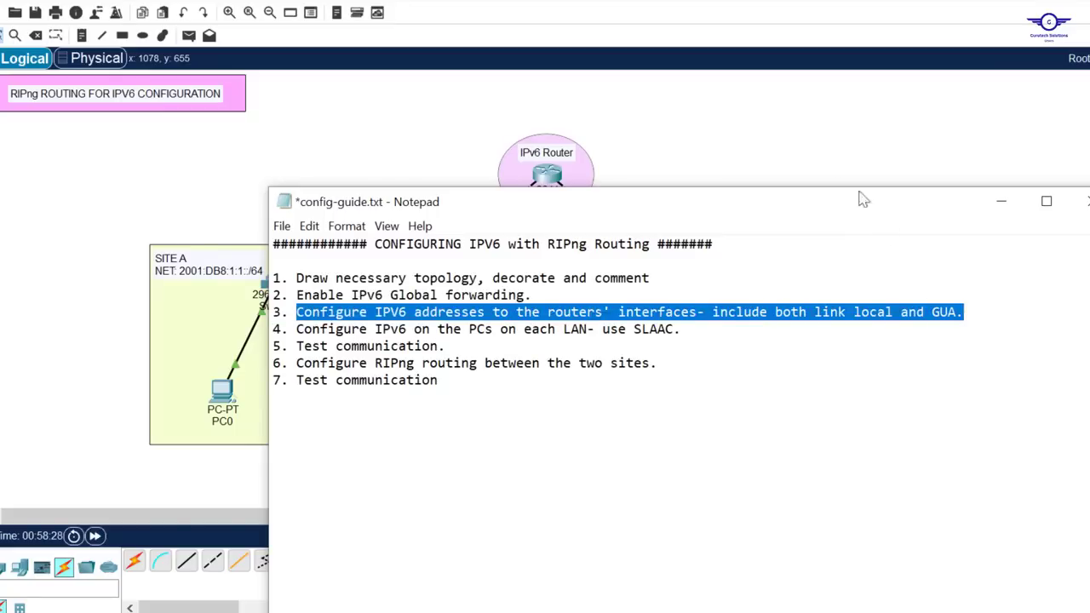
left_click(800, 122)
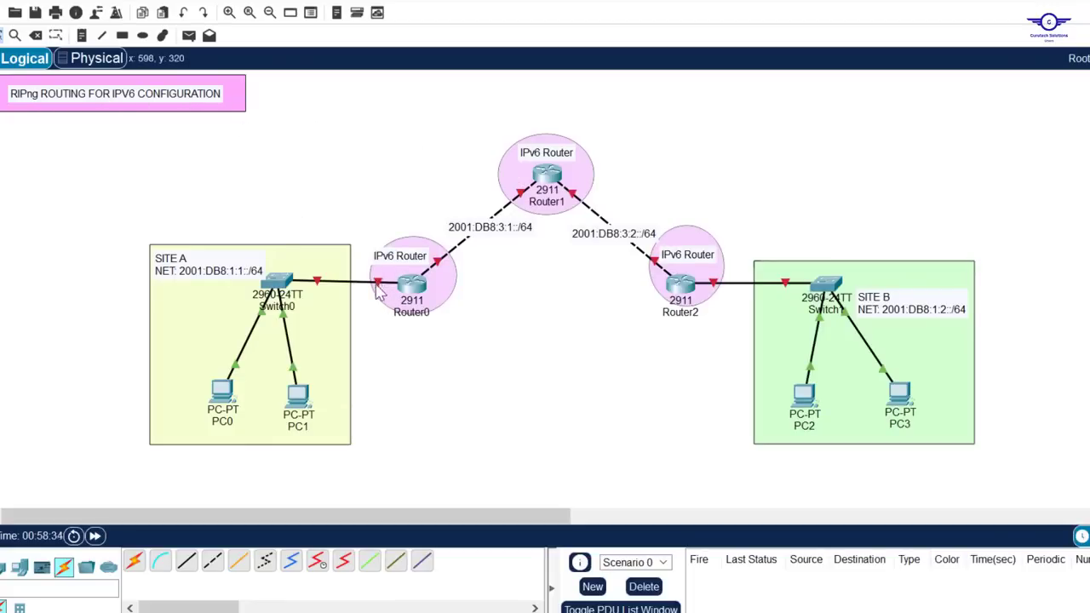
left_click(681, 311)
left_click(596, 351)
Add the link-local address FE80::1 on a new line below the network in the SITE A label
double_click(227, 272)
key("Return")
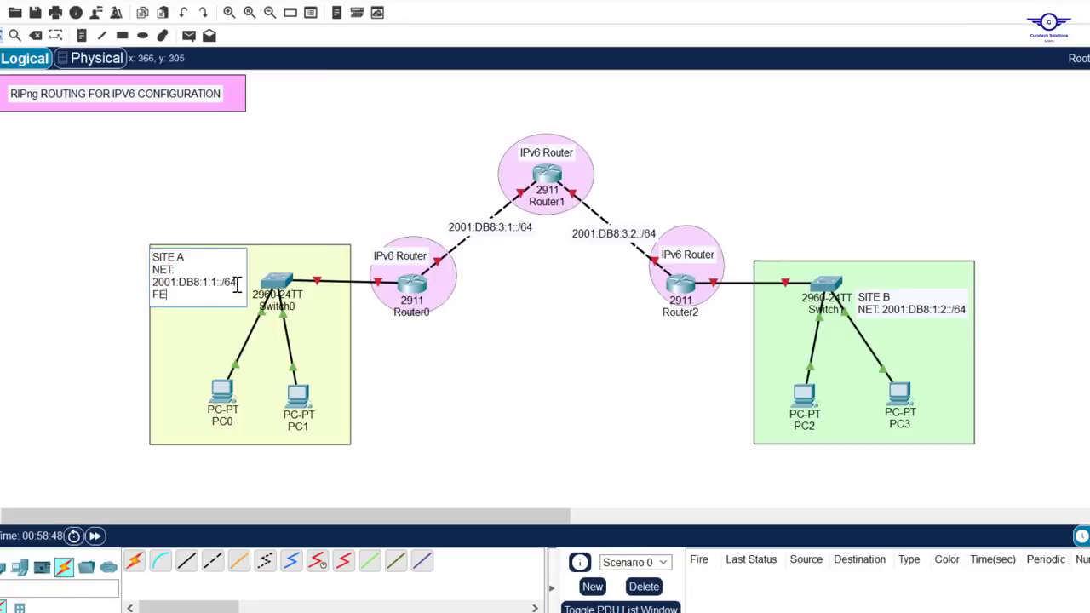
type("FE80::1")
Copy the link-local line into the SITE B label below its network and change it to FE80::3
key("shift+Home")
key("ctrl+c")
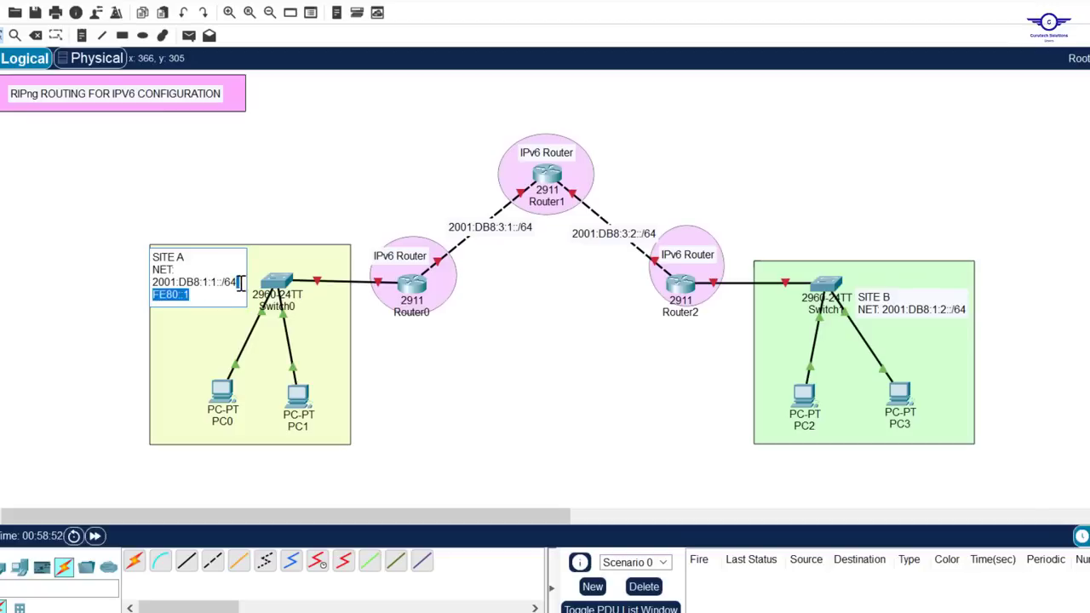
double_click(957, 310)
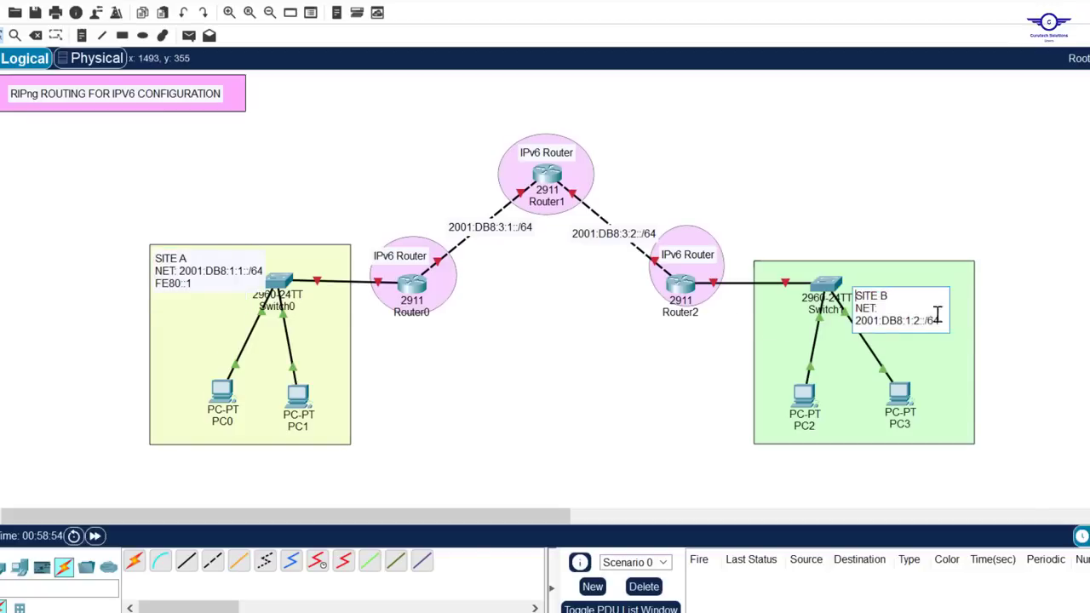
key("Return")
key("ctrl+v")
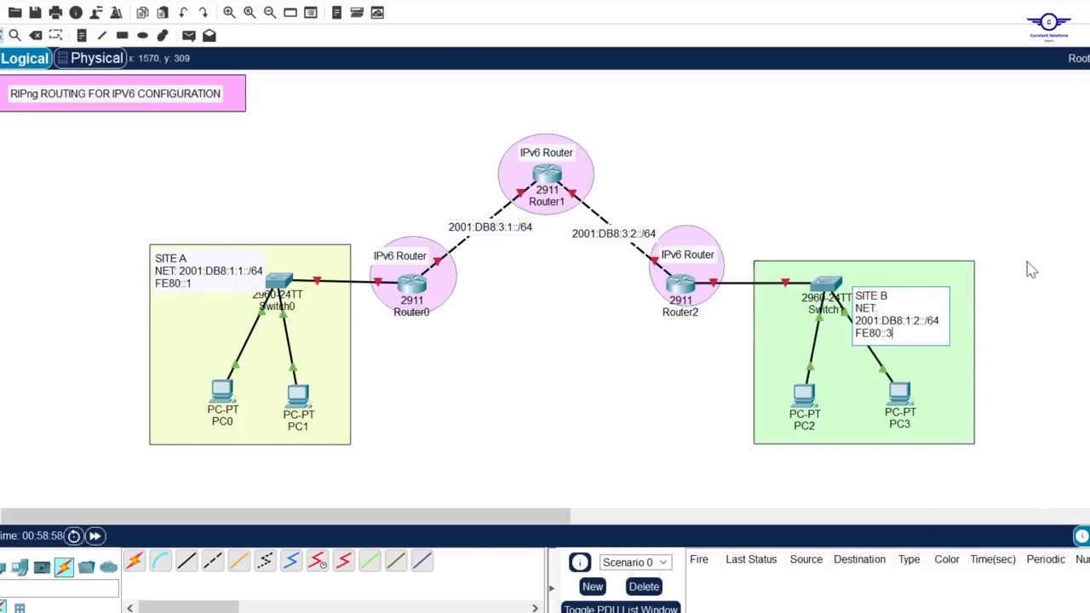
left_click(1045, 242)
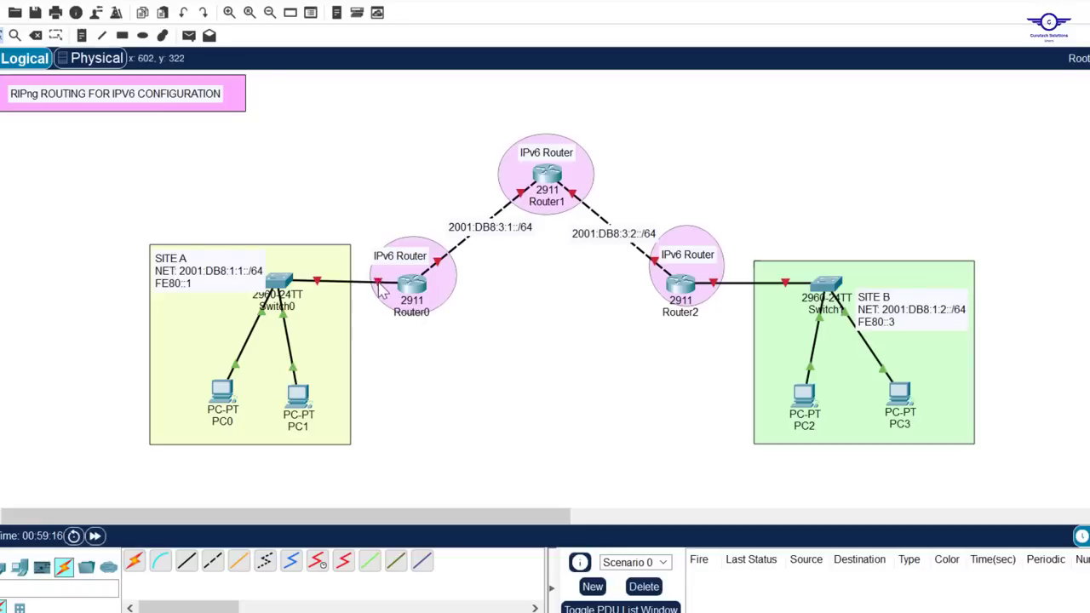
Check which Router0 port connects to Switch0 and highlight the 2001:DB8:1:1::/64 prefix in the SITE A label
mouse_move(380, 289)
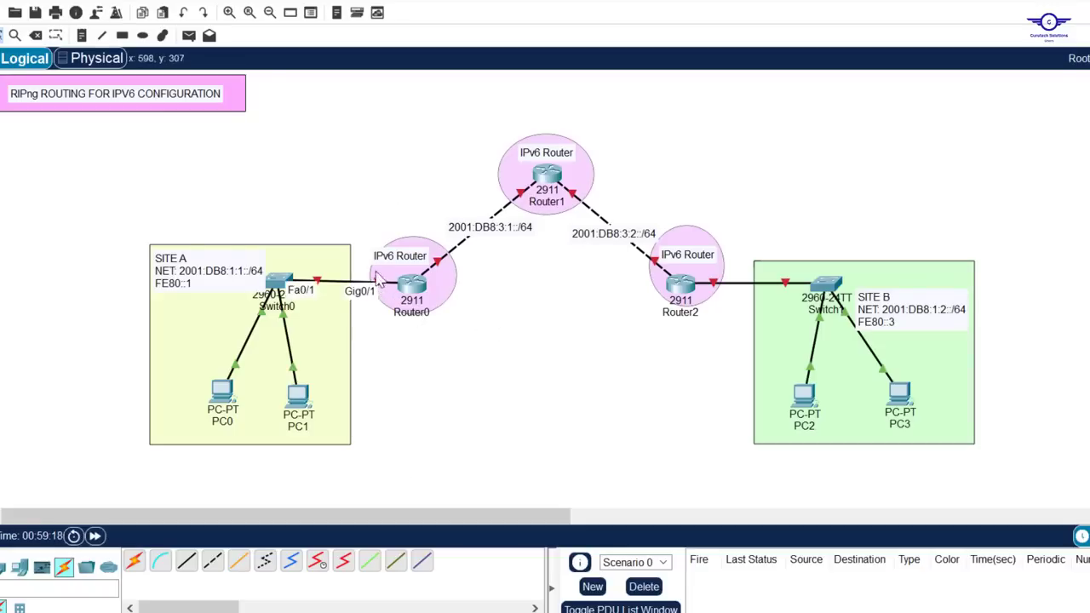
left_click(243, 278)
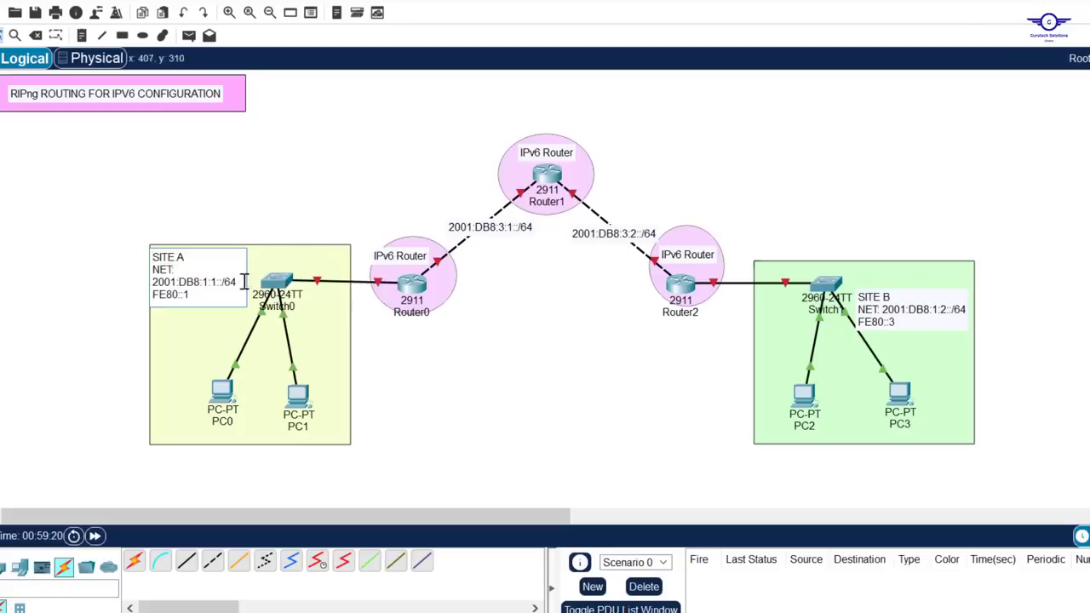
left_click_drag(223, 282, 154, 282)
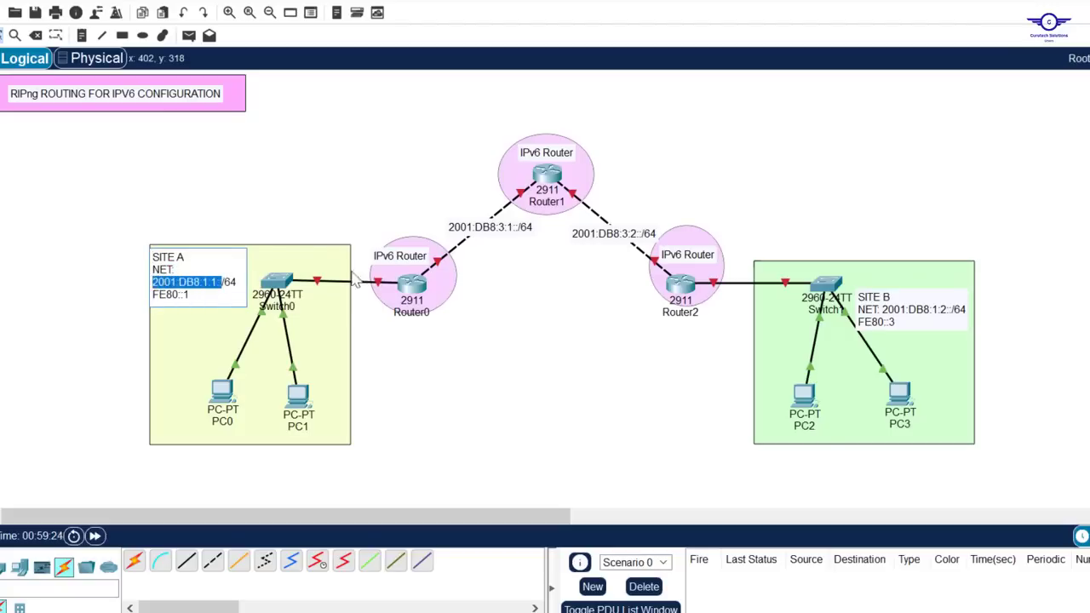
left_click(242, 282)
left_click_drag(237, 282, 153, 284)
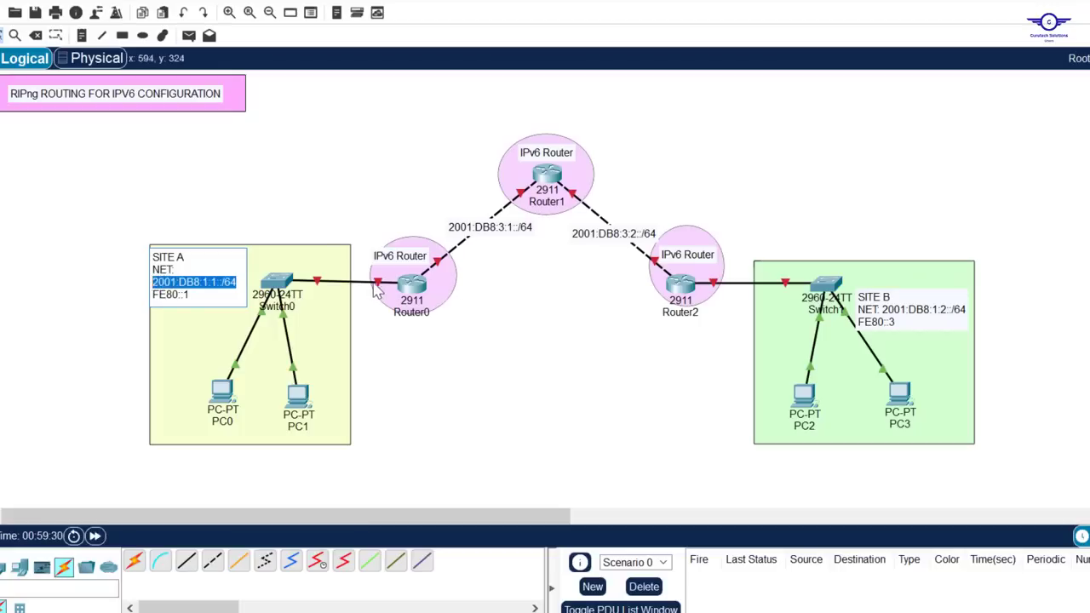
left_click(380, 349)
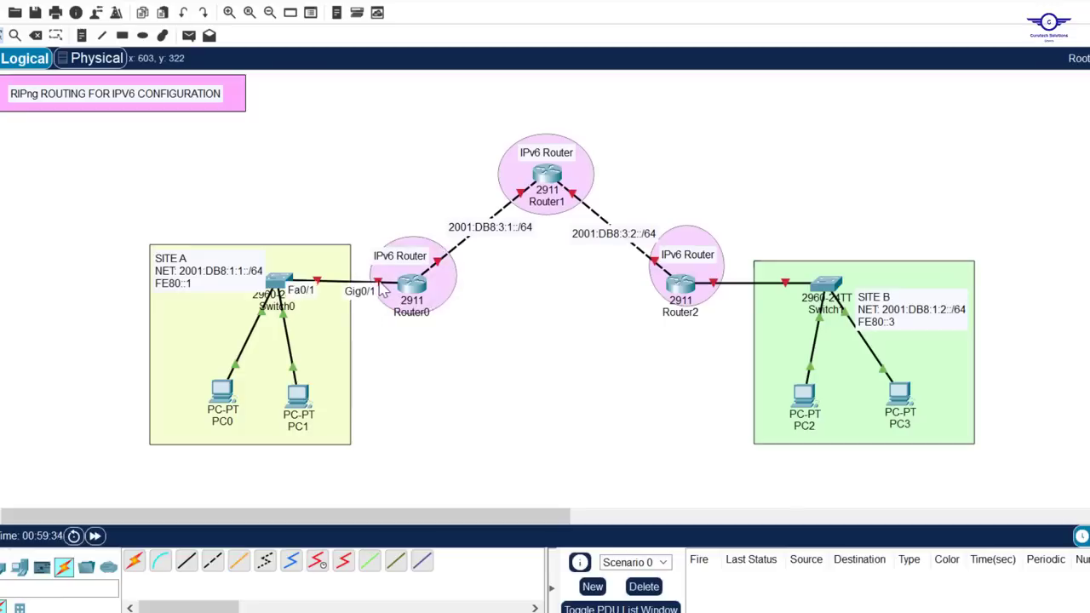
Reopen Router0's command line and enter interface configuration mode for gig0/1
left_click(411, 284)
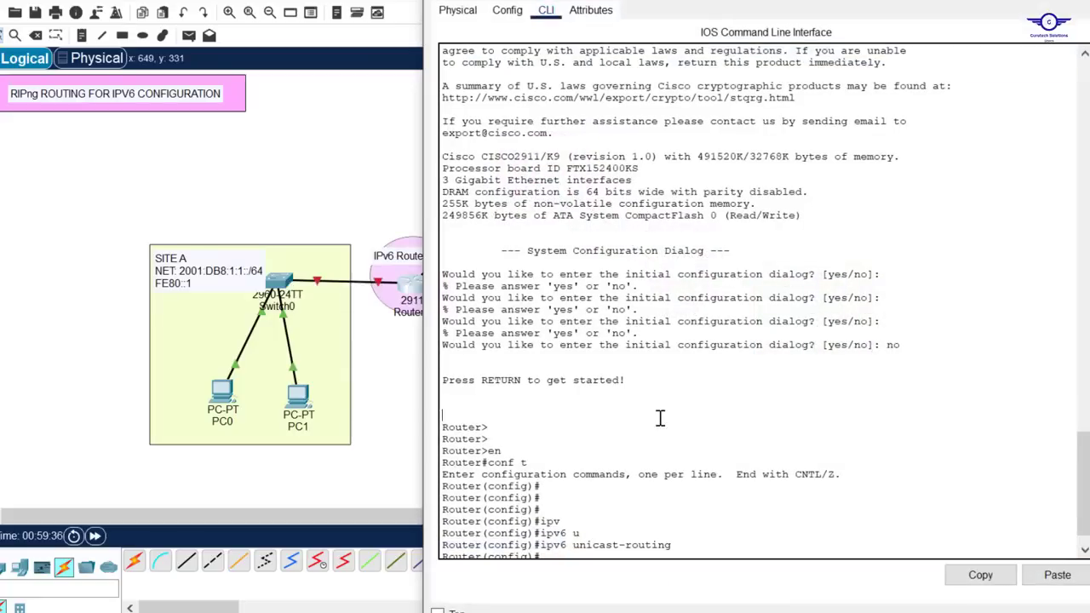
key("Return")
key("Return")
key("Return")
key("Return")
left_click_drag(827, 0, 801, 32)
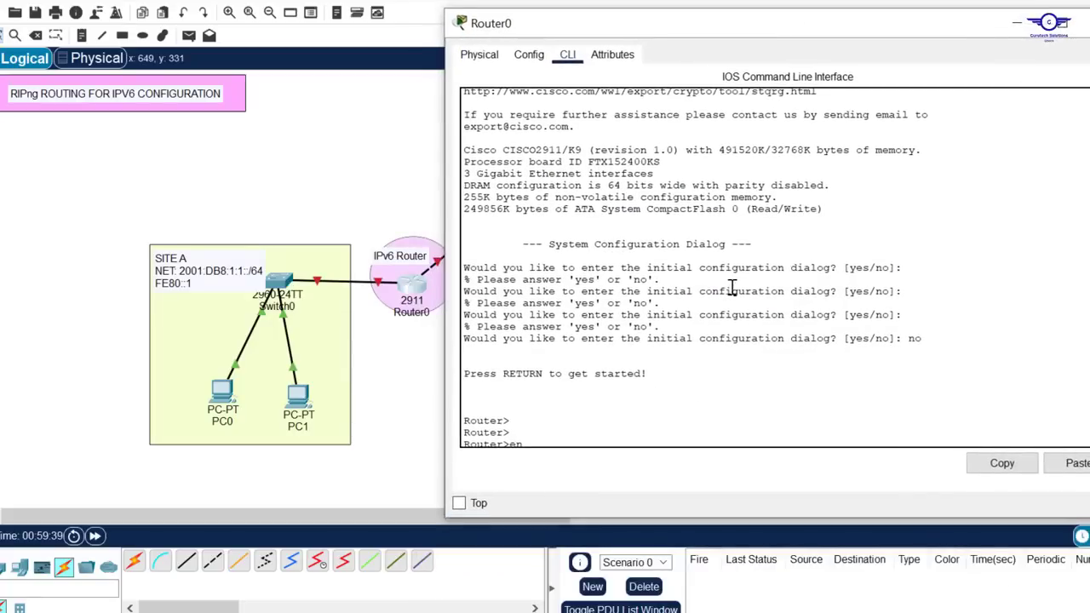
scroll(732, 288, "down", 5)
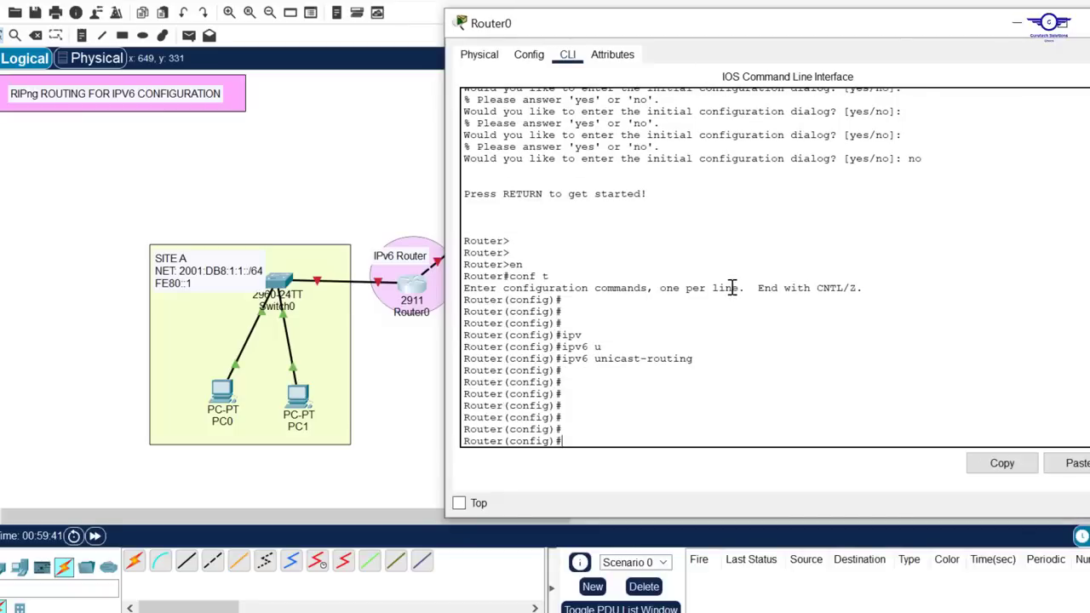
type("int")
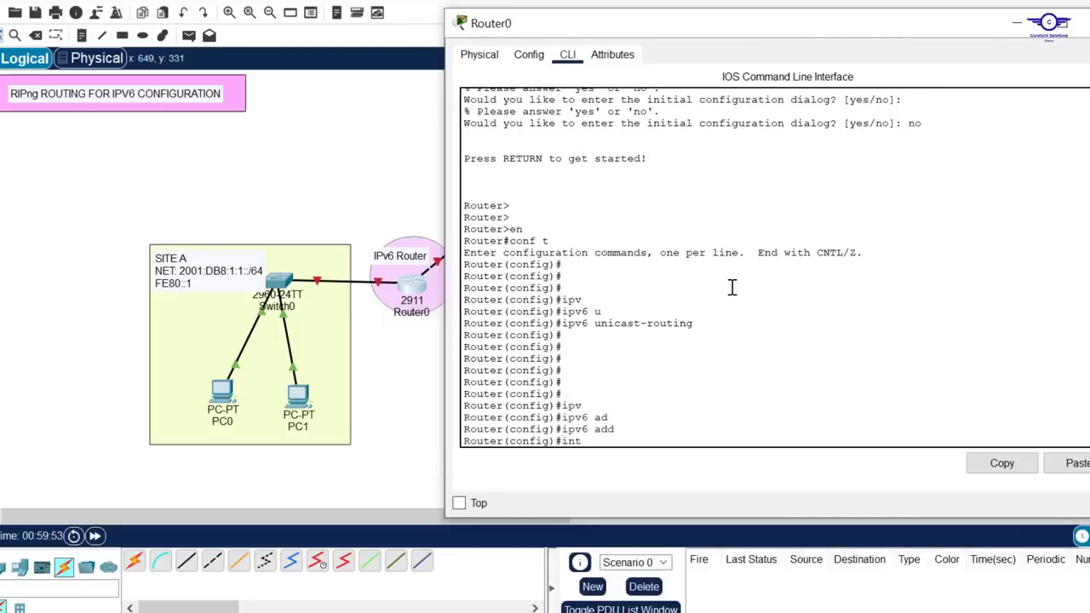
type(" gig0/1")
key("Return")
key("Return")
key("Return")
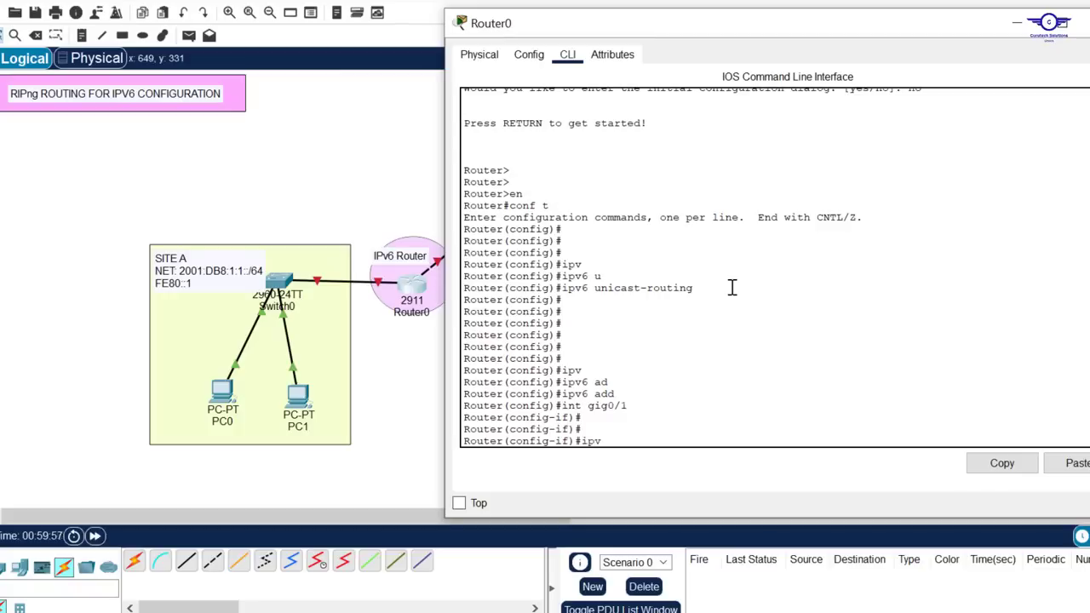
Bring up Router0's gig0/1 interface with no shut
type("ipv")
key("Tab")
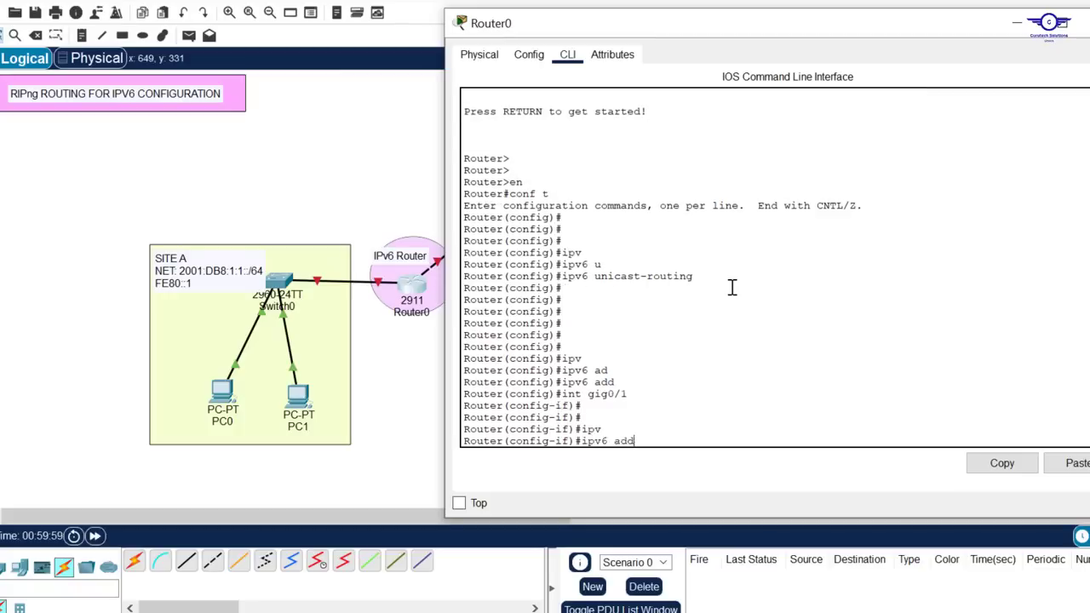
key("BackSpace")
key("BackSpace")
key("BackSpace")
key("Return")
key("Return")
key("Return")
key("Return")
key("Return")
key("Return")
key("Up")
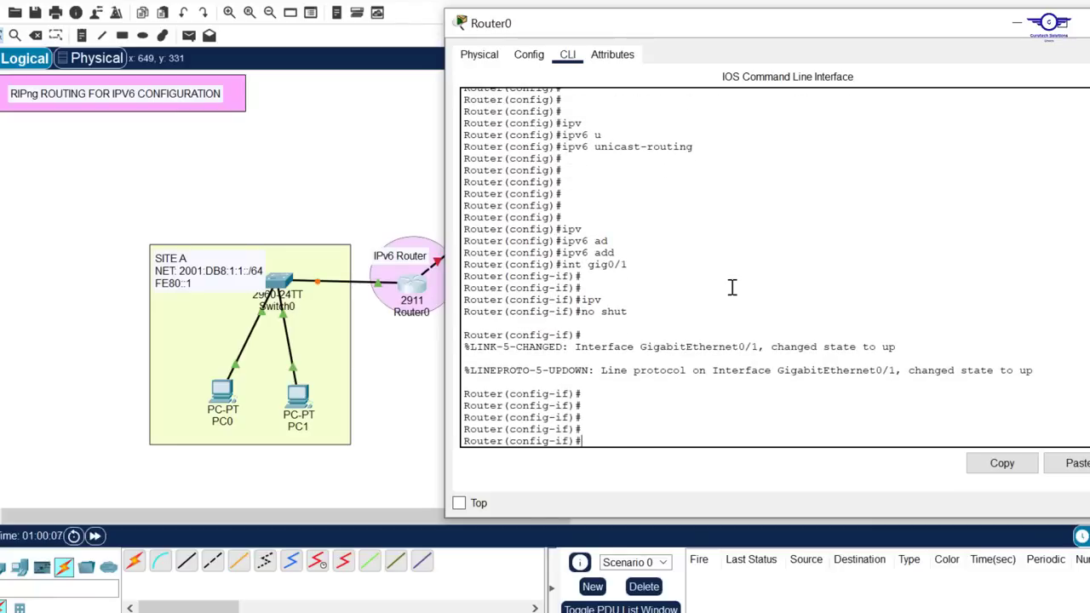
Assign fe80::1 as the link-local IPv6 address of Router0's gig0/1 interface
type("v")
key("Tab")
type("a")
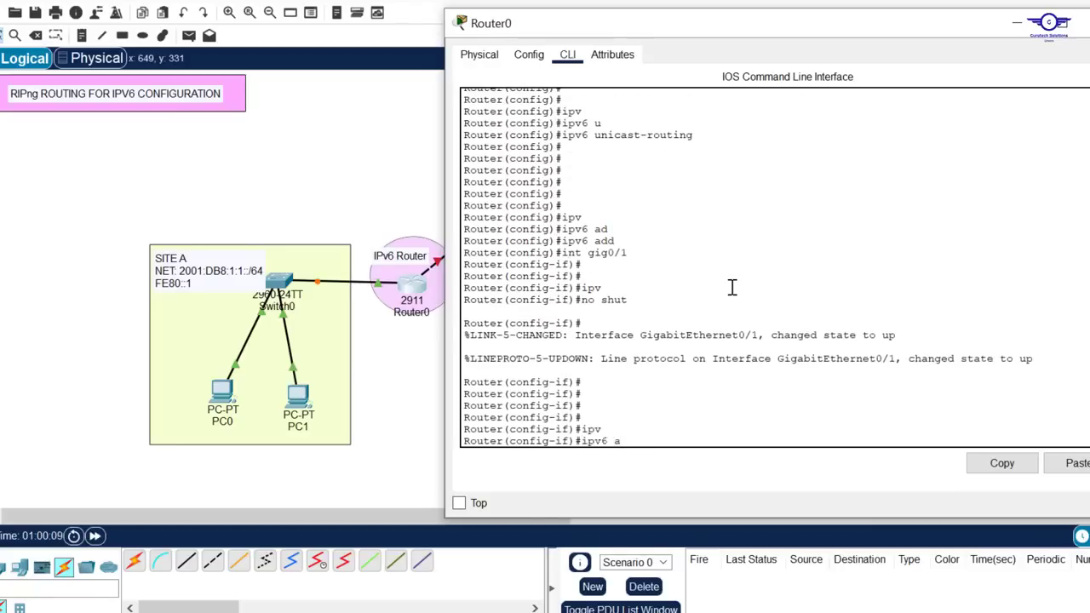
type("d")
key("Tab")
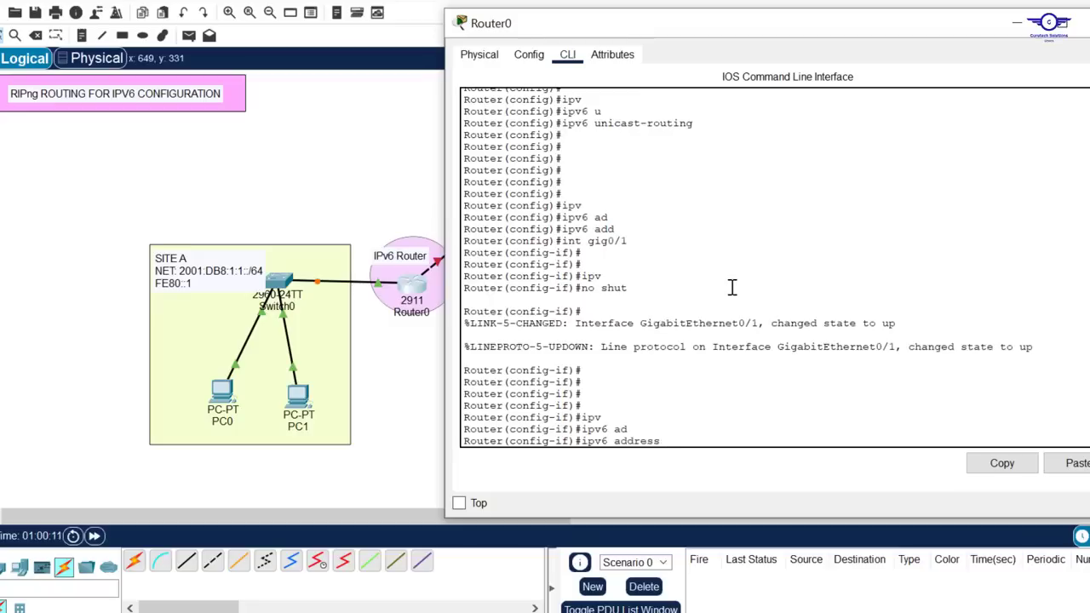
type("fe80::1 li")
key("Tab")
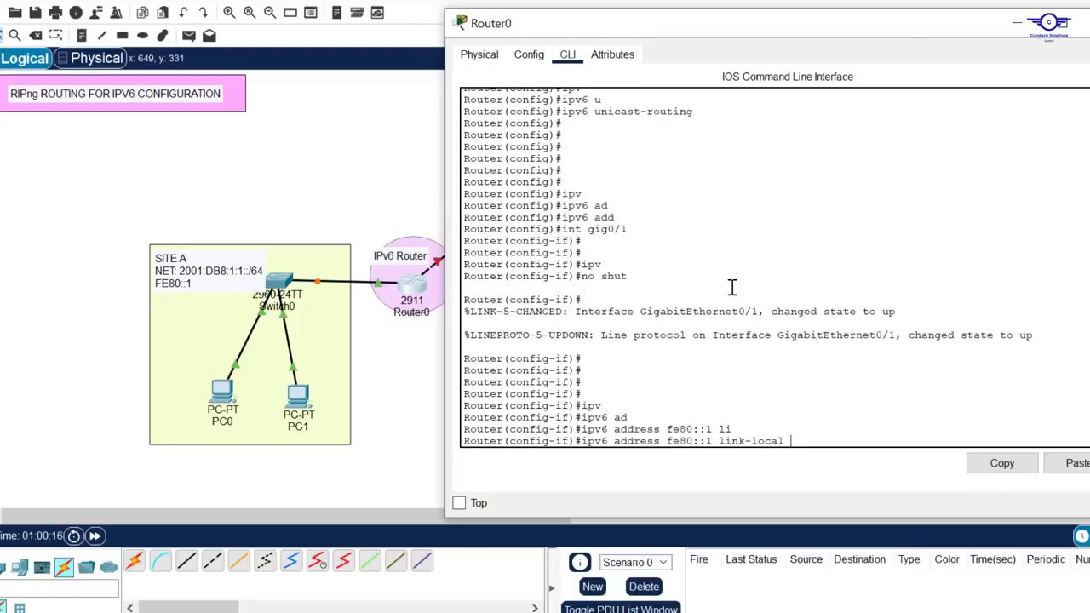
key("Return")
key("Return")
key("Return")
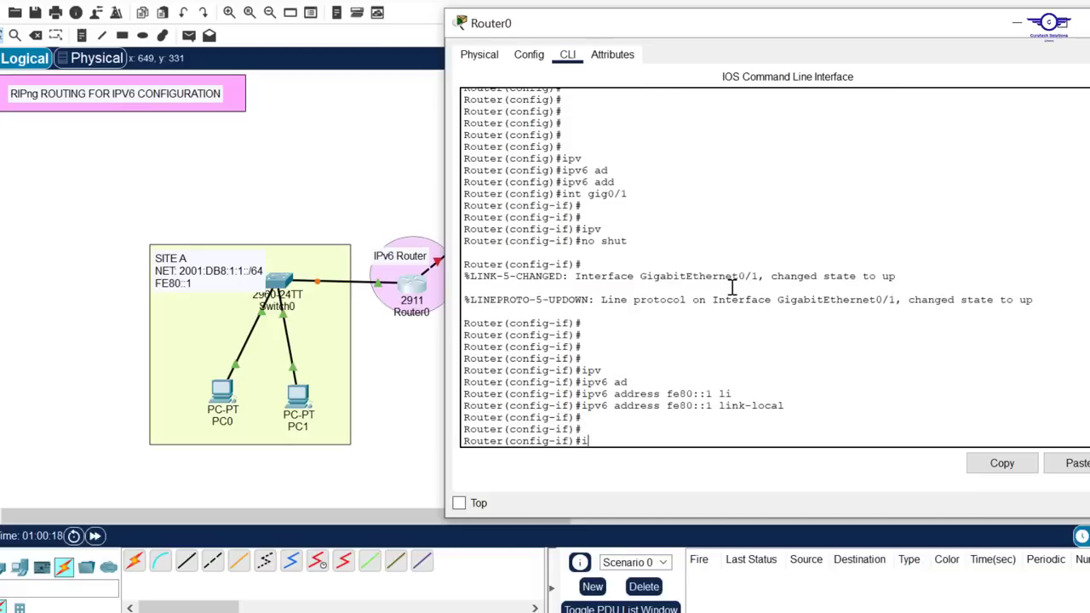
Assign the global IPv6 address 2001:DB8:1:1::1/64 to Router0's gig0/1 and exit interface configuration mode
type("ipv")
key("Tab")
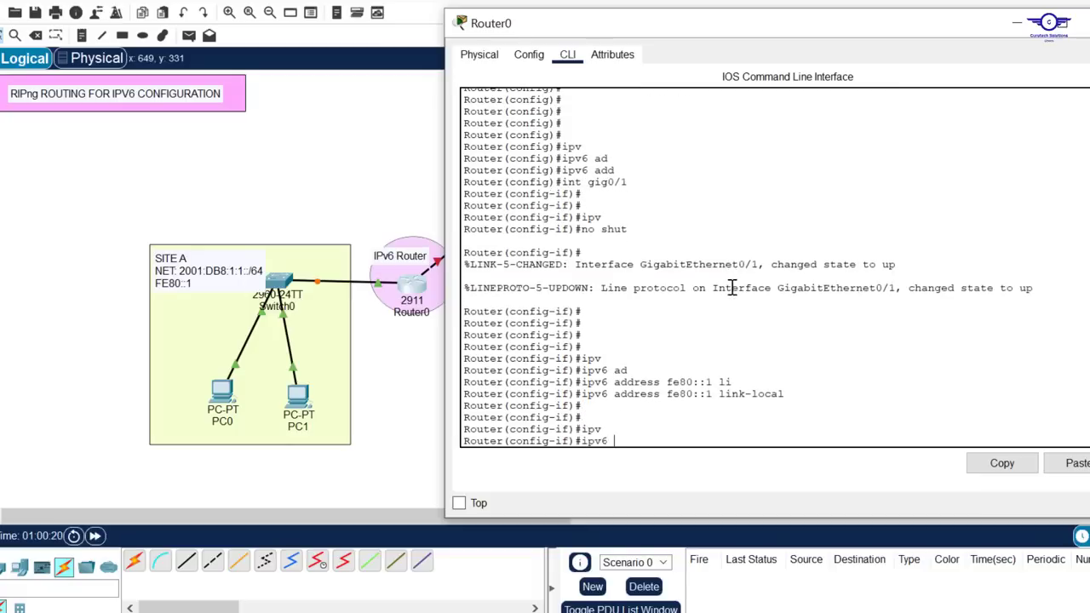
type("ad")
key("Tab")
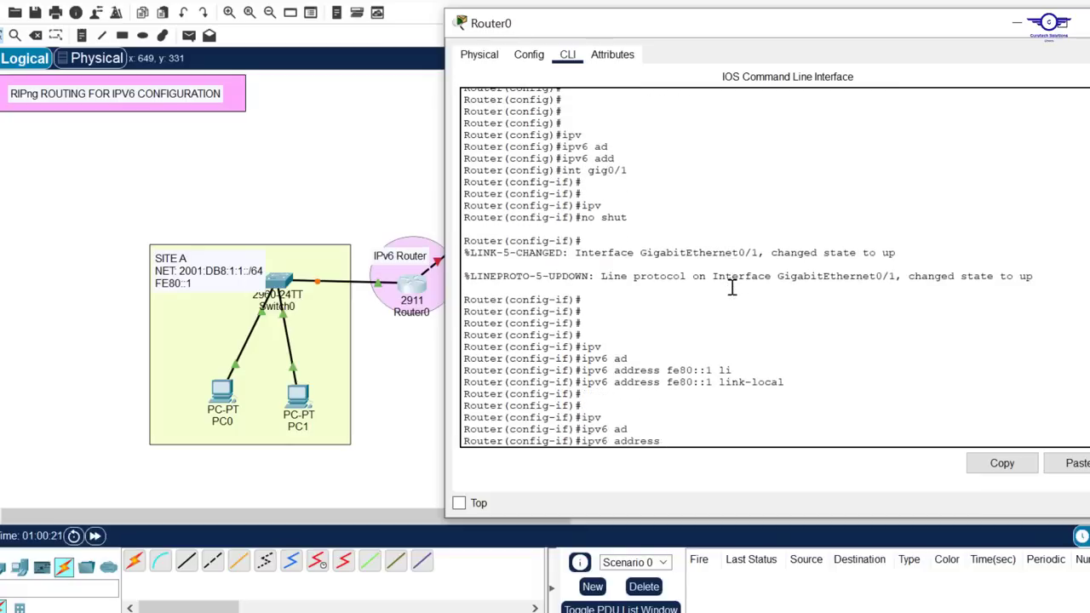
left_click(1071, 463)
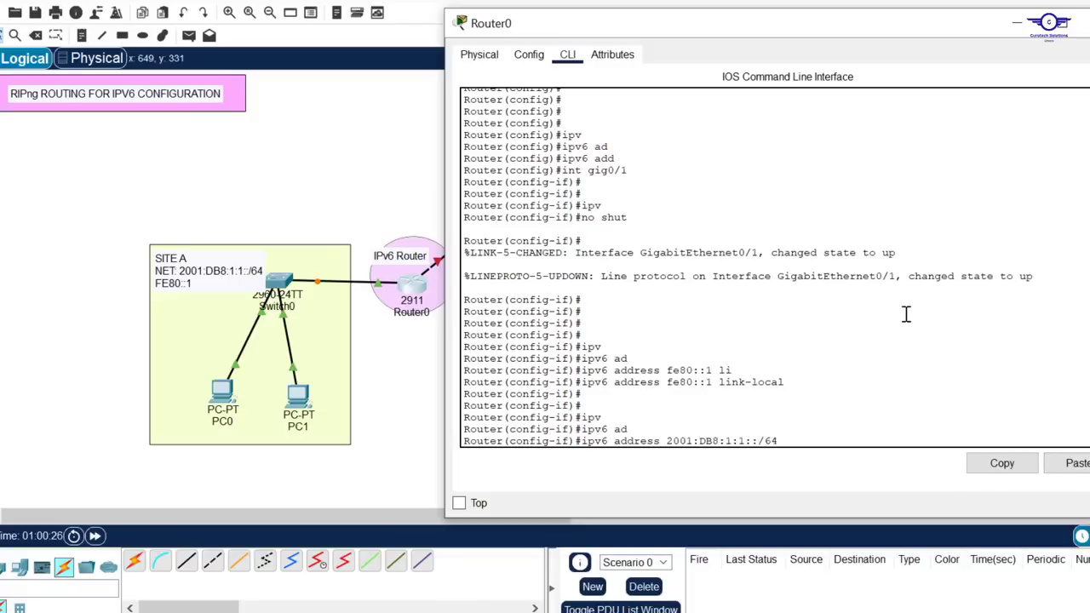
key("Return")
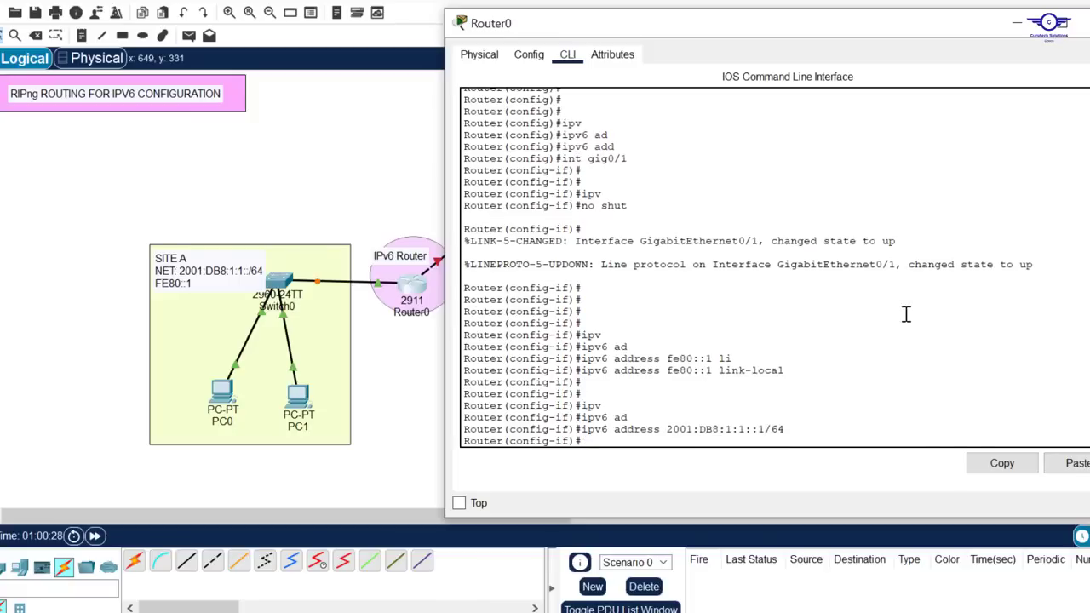
key("Return")
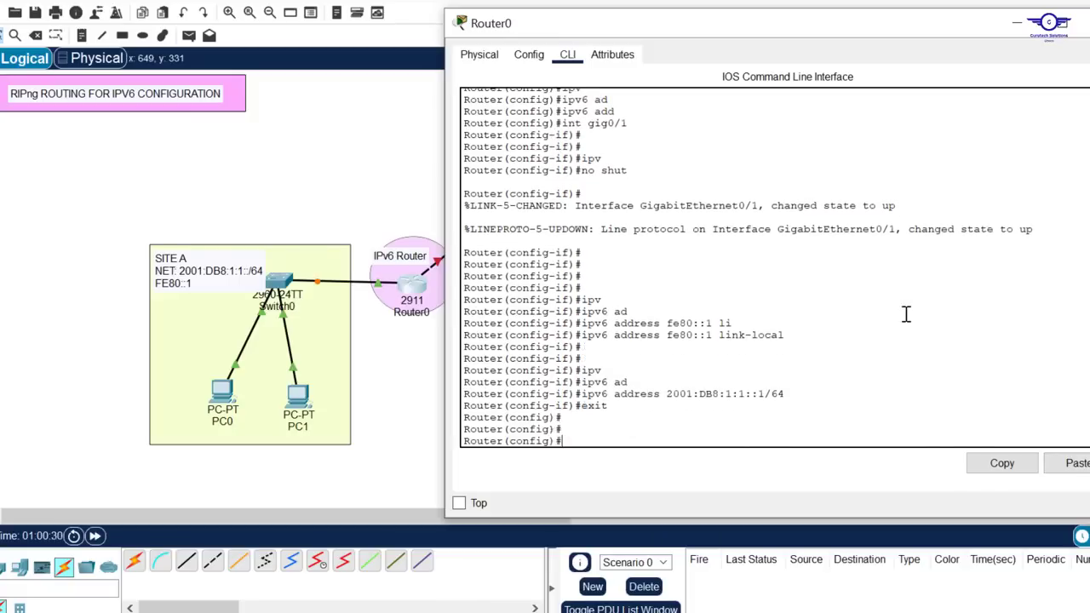
Return to the topology and copy the 2001:DB8:3:1::/64 prefix from the label between Router0 and Router1
left_click(380, 154)
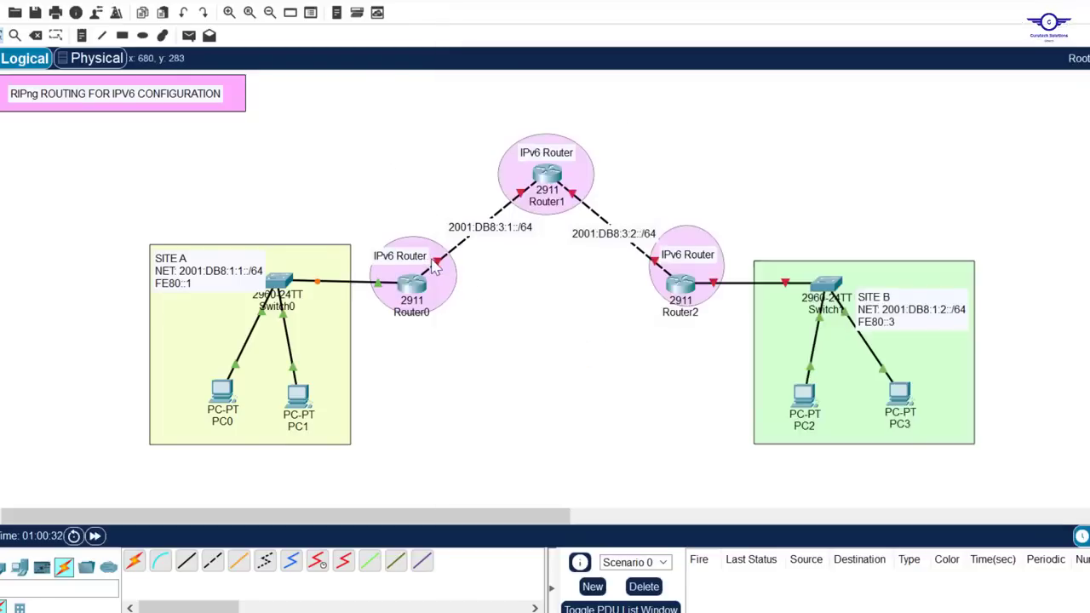
mouse_move(439, 269)
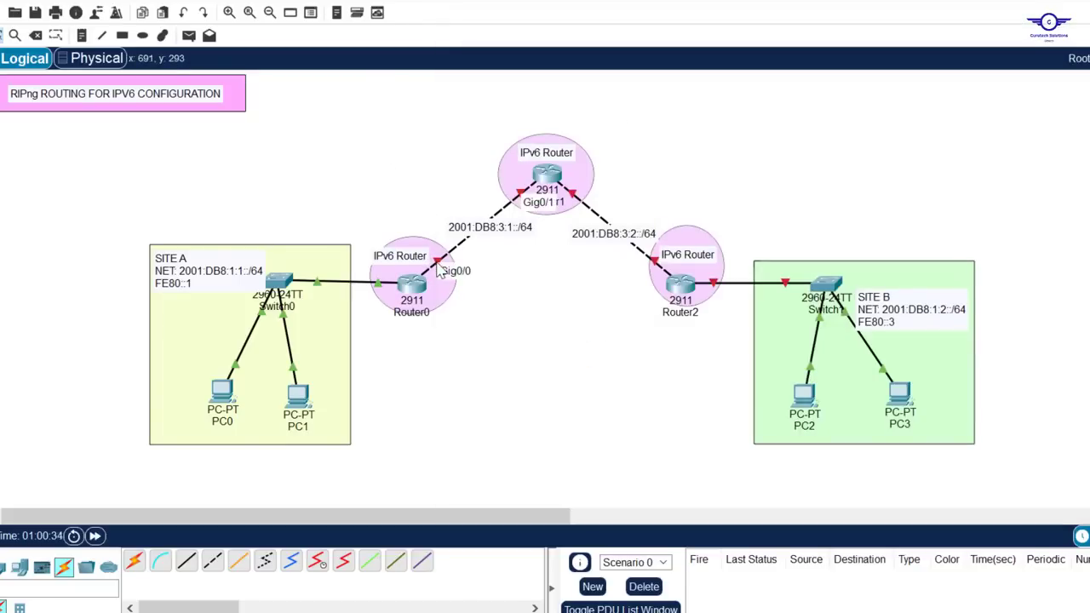
left_click(529, 228)
left_click_drag(532, 228, 424, 224)
key("ctrl+c")
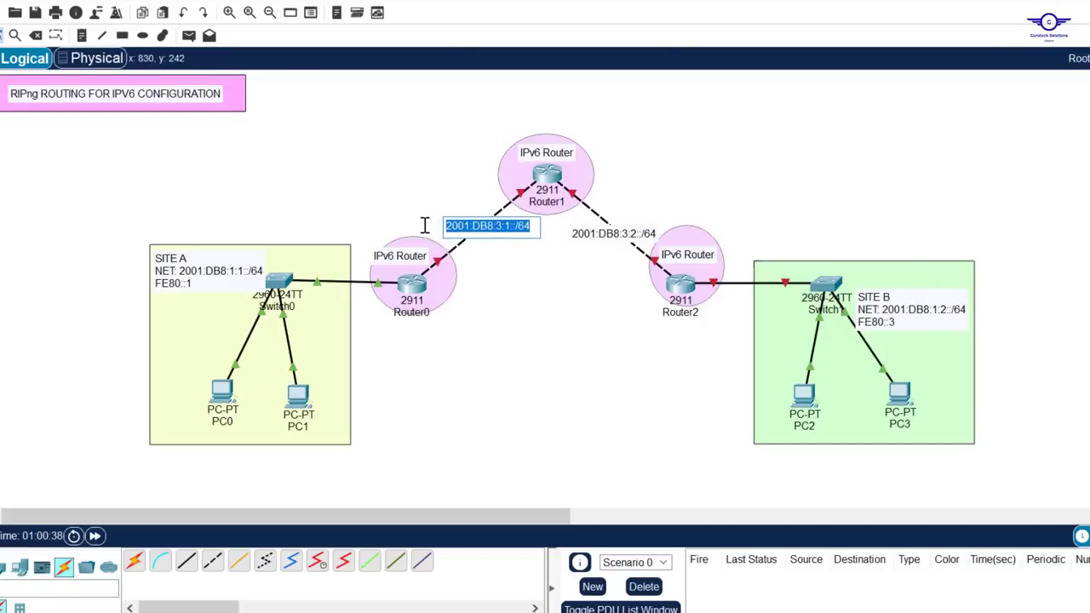
left_click(542, 307)
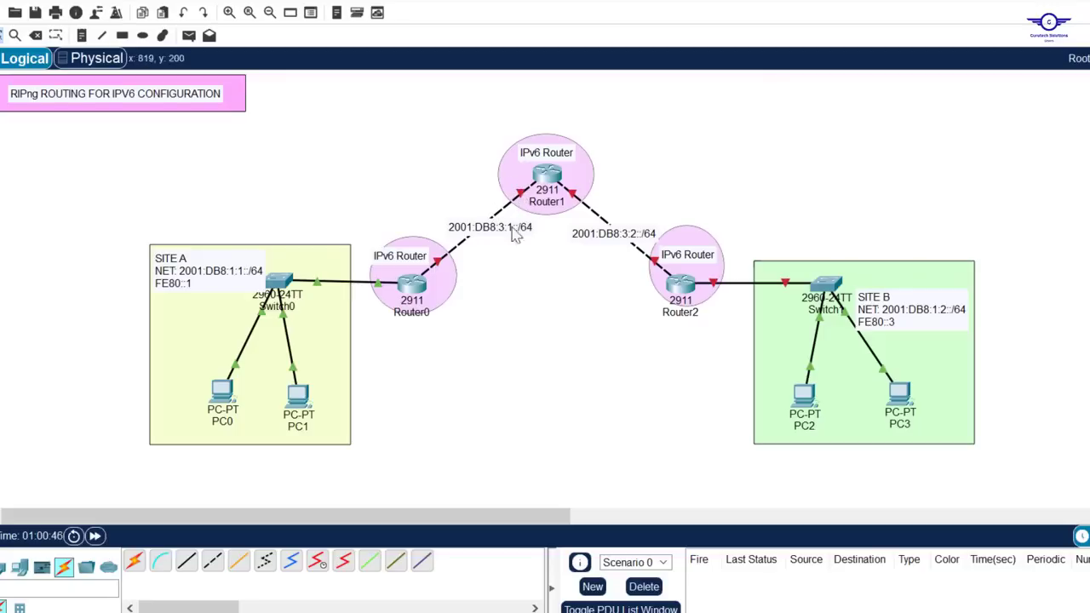
Reopen Router0's command line, enter interface gig0/0 and bring it up with no shut
left_click(417, 287)
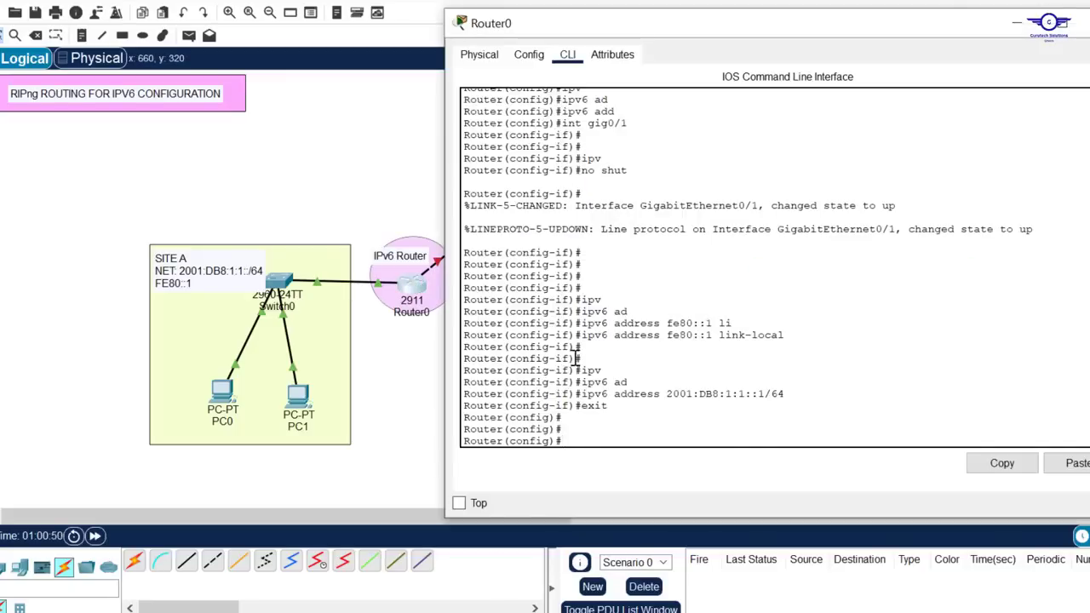
key("Up")
key("Up")
key("Up")
key("Up")
key("Up")
type("0")
key("Return")
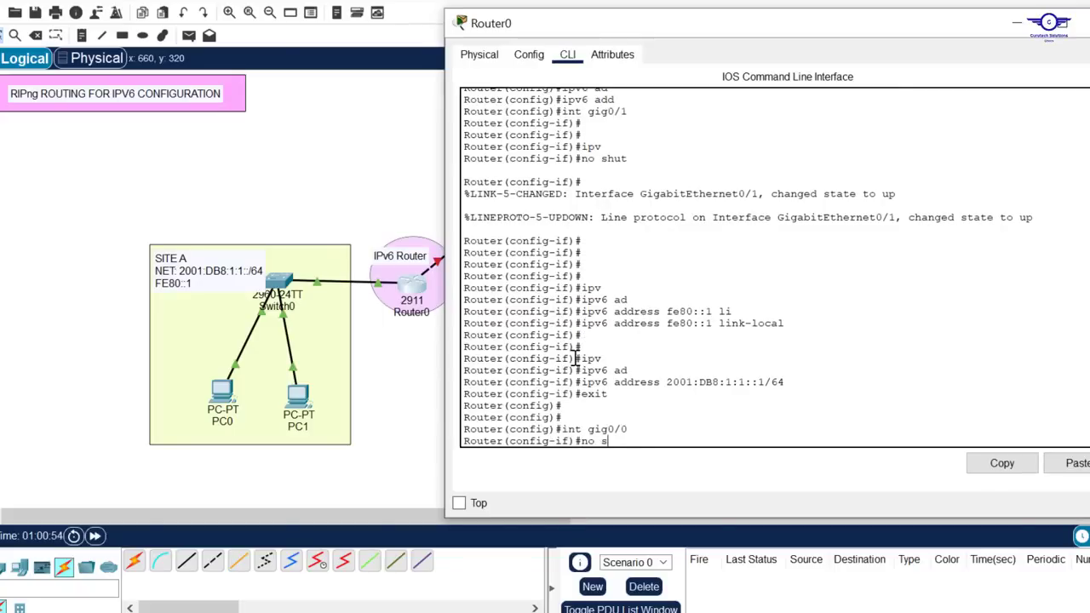
type("no shut")
key("Return")
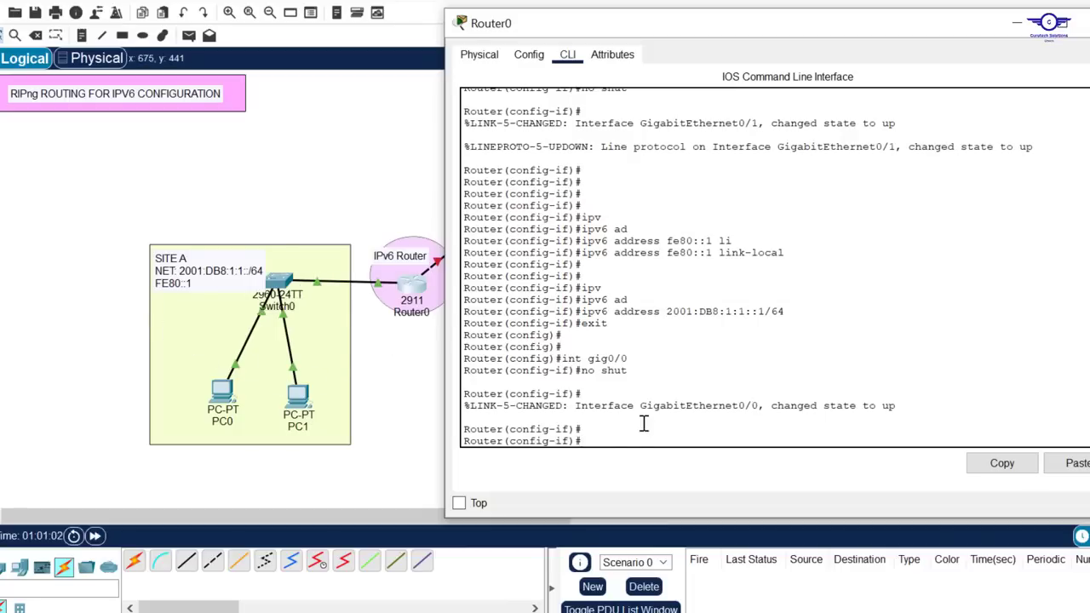
Assign the IPv6 address 2001:DB8:3:1::1/64 to Router0's gig0/0 and exit interface configuration mode
type("v")
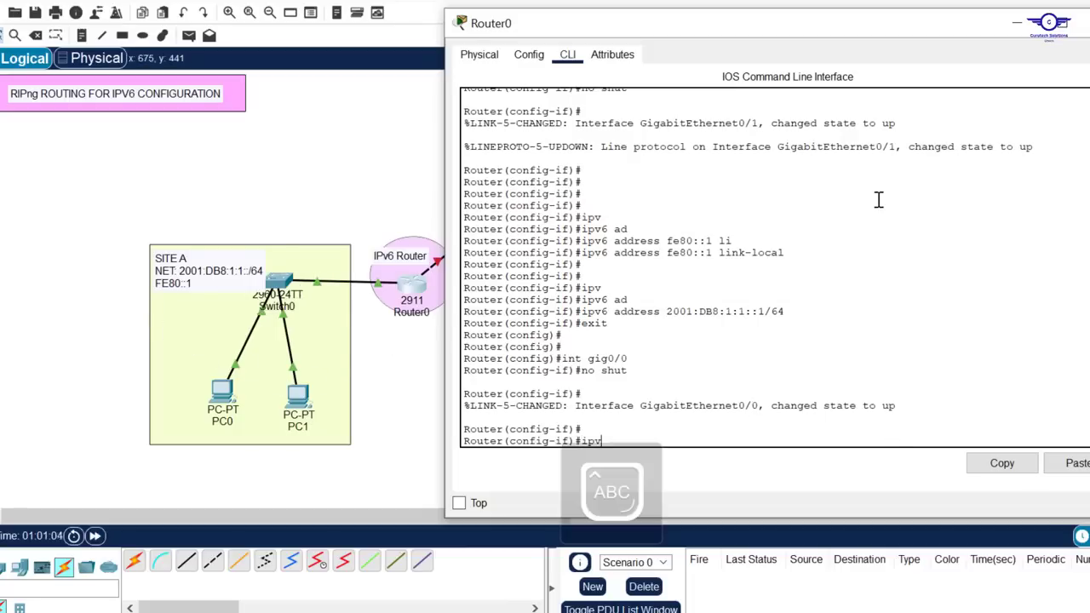
key("Tab")
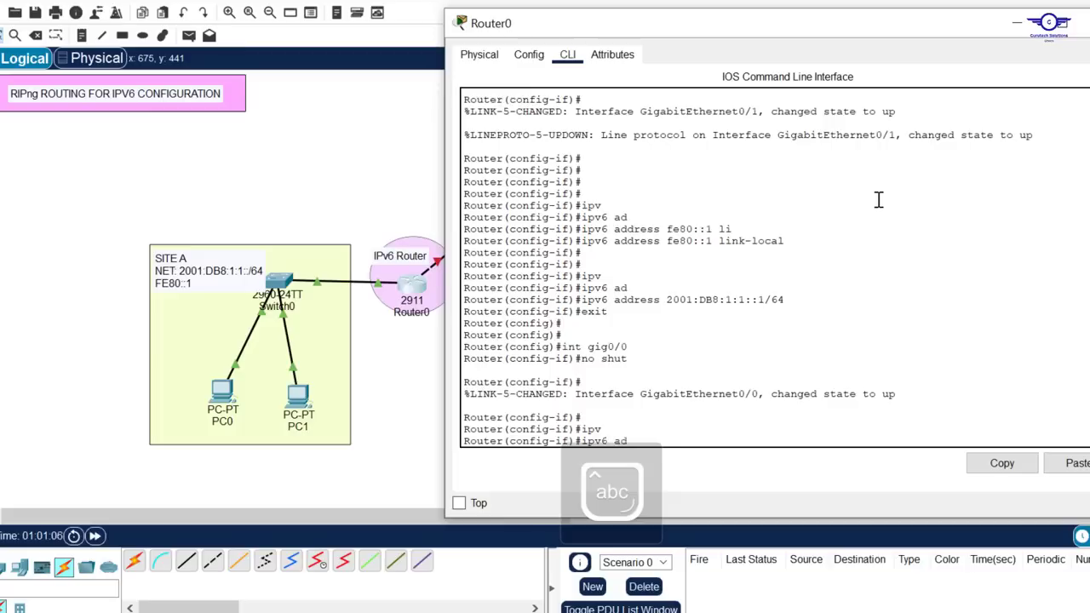
type("ad")
key("Tab")
left_click(1081, 463)
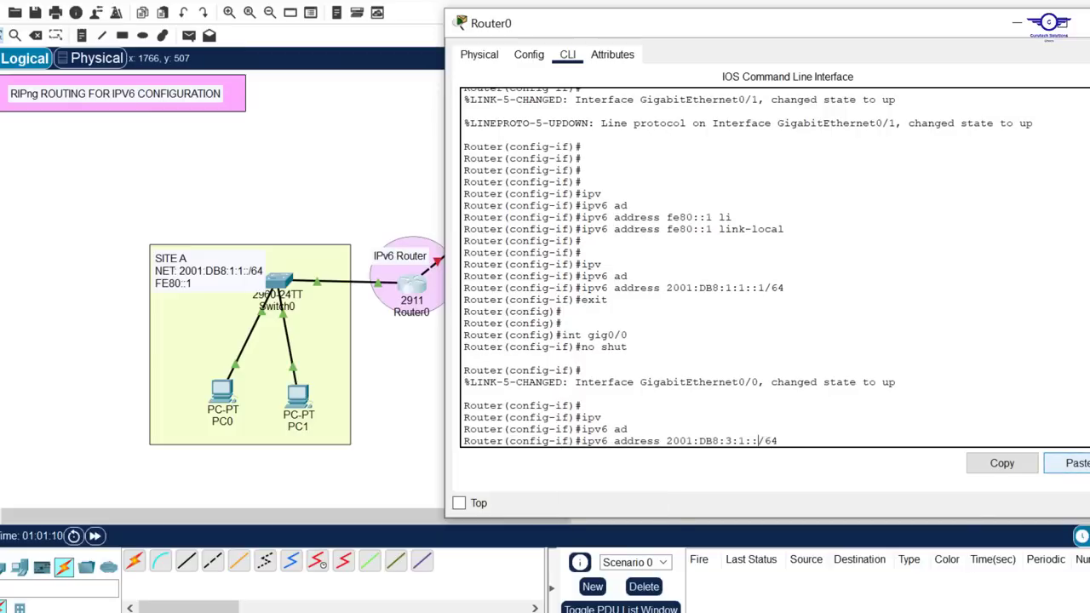
key("Return")
type("er(config-if)#exit")
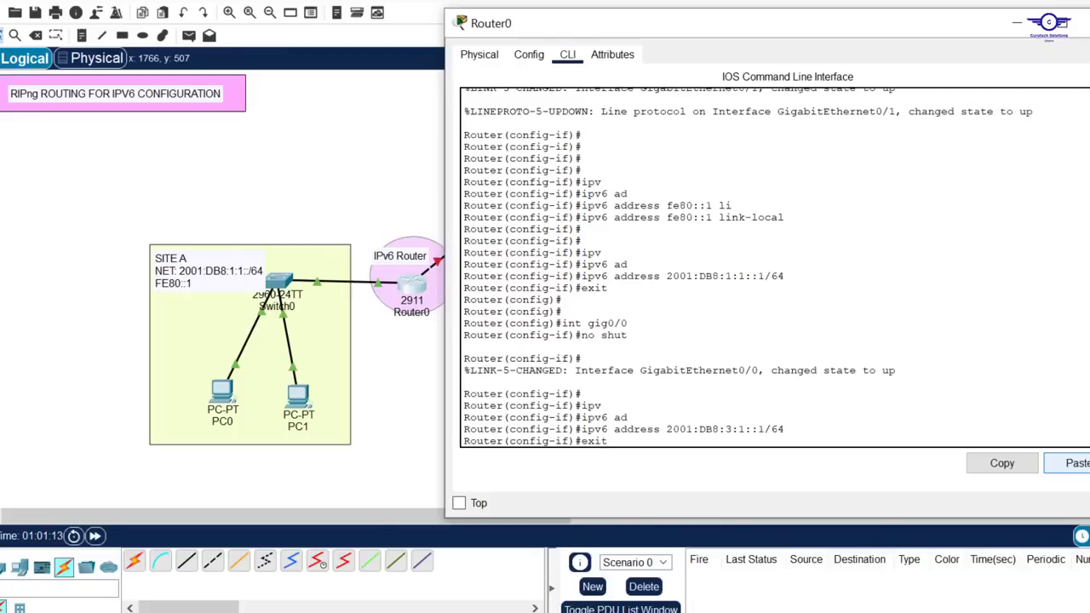
key("Return")
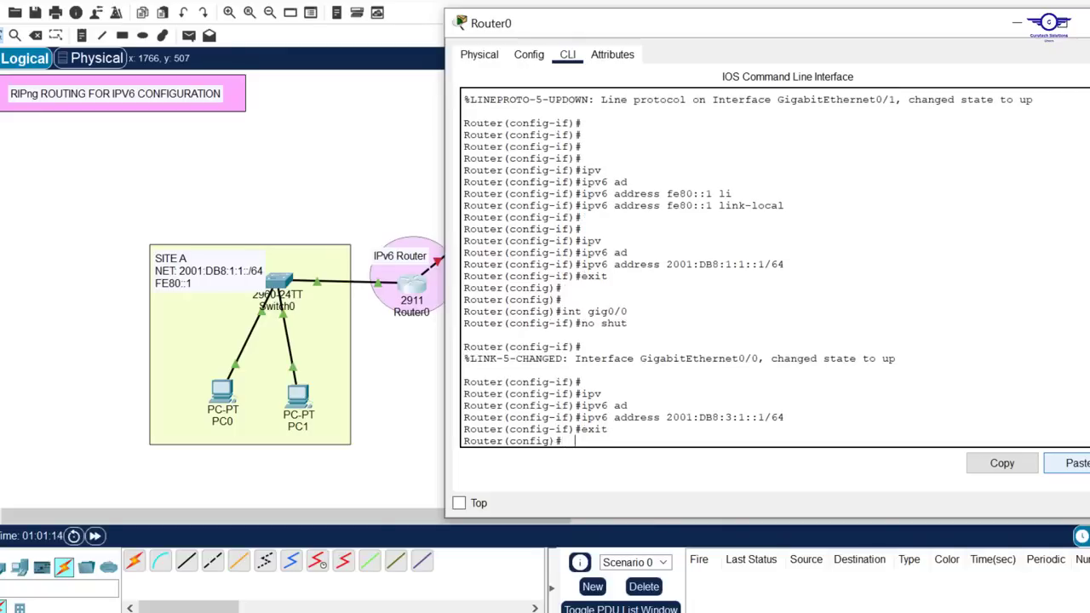
Save Router0's configuration with do wr and close its window
key("Return")
key("Return")
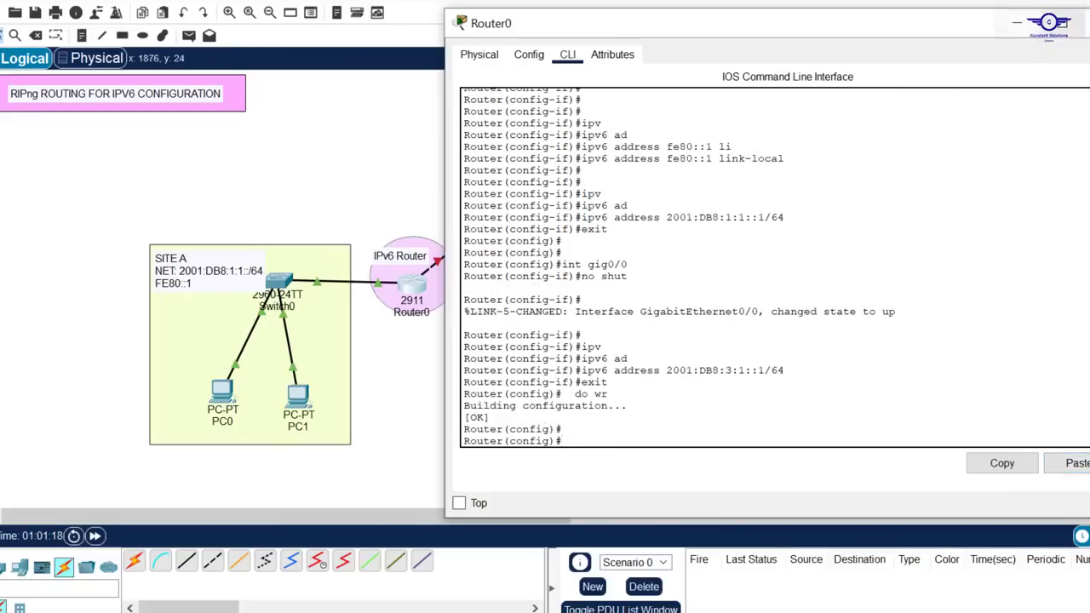
left_click(1077, 23)
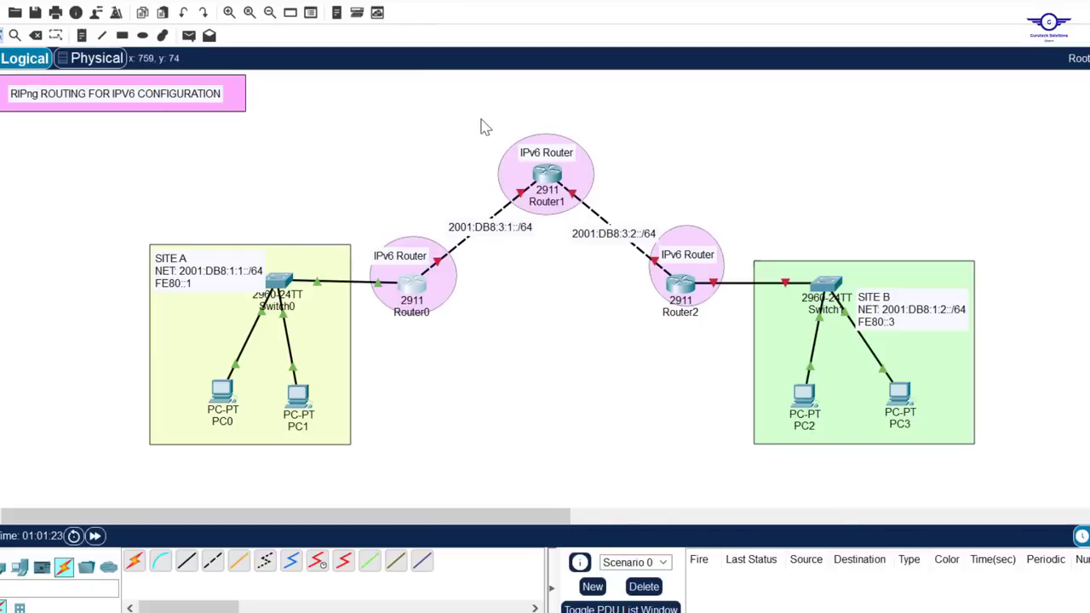
Open Router1's command line, decline the initial setup dialog and enter global configuration mode
left_click_drag(481, 118, 740, 323)
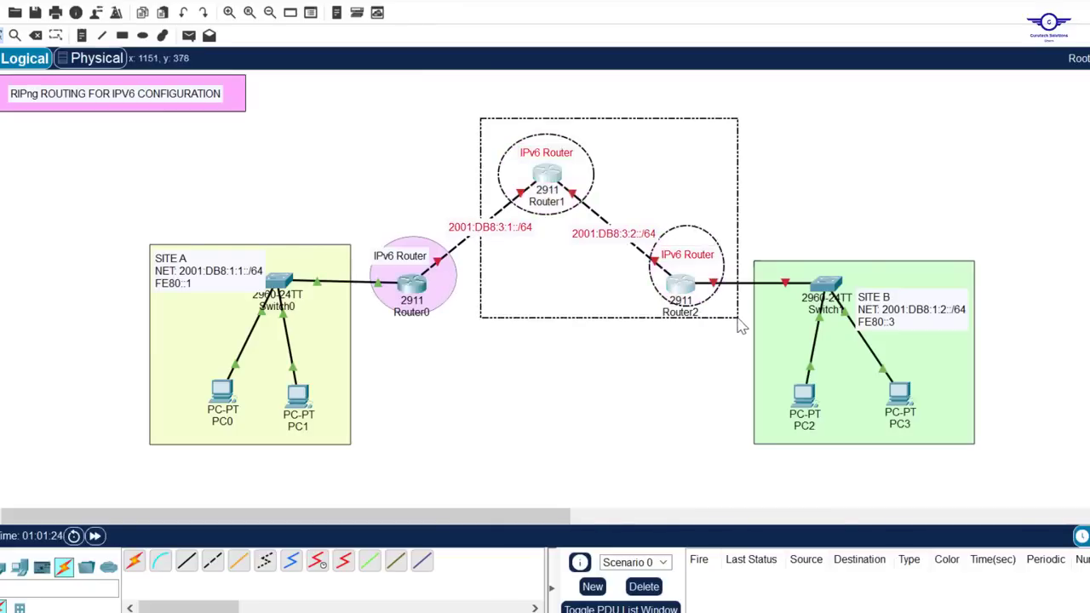
left_click(576, 309)
left_click(546, 176)
left_click(544, 9)
key("Return")
key("Return")
type("n")
key("Return")
key("Return")
key("Return")
type("en")
key("Return")
type("conf t")
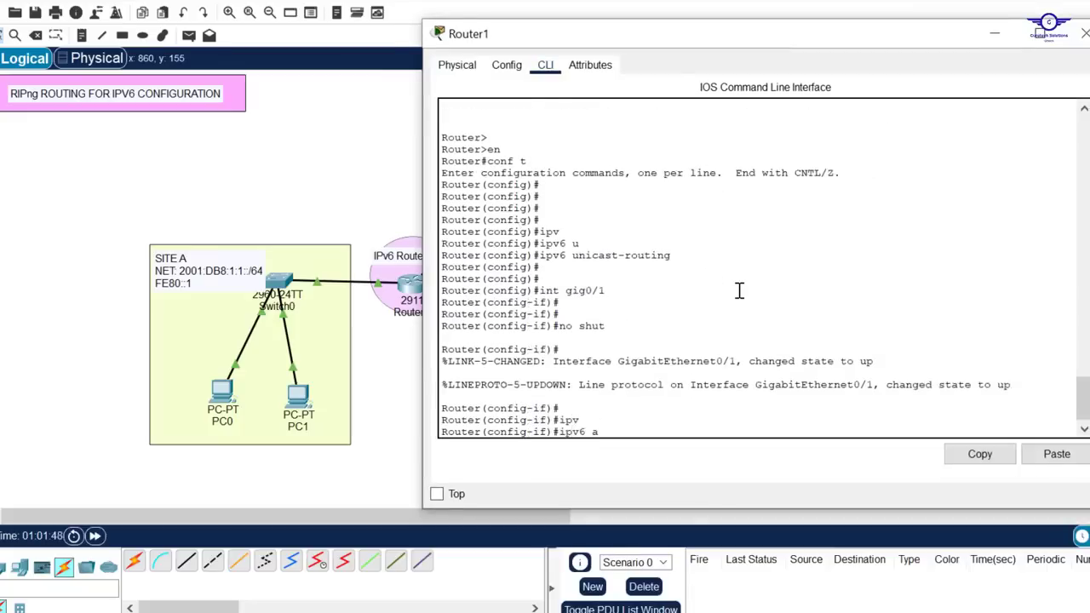
Close Router1's window and copy the 2001:DB8:3:2::/64 prefix from the label between Router1 and Router2
left_click(1085, 33)
left_click(613, 233)
left_click_drag(658, 233, 569, 233)
key("ctrl+c")
Reopen Router1's command line and enter interface configuration mode for gig0/0
left_click(546, 173)
key("Return")
key("Return")
type("int gig0/0")
key("Return")
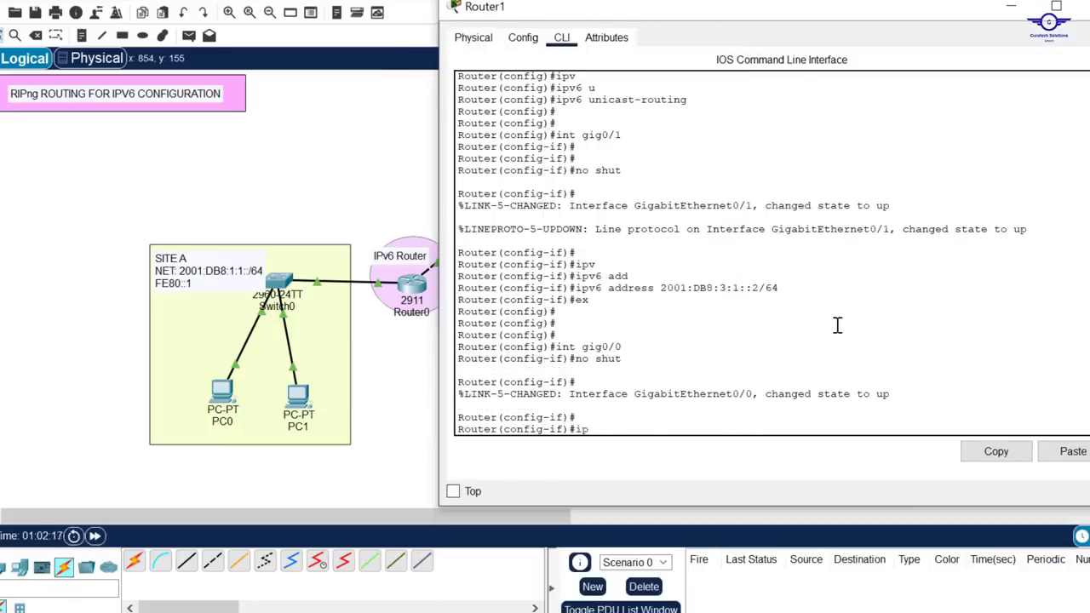
Exit Router1's interface configuration mode and close its window
type("ex")
key("Return")
left_click(1086, 6)
Open Router2's command line and decline the initial setup dialog
left_click(680, 284)
left_click(545, 136)
key("Return")
key("Return")
type("n")
key("Return")
key("Return")
key("Return")
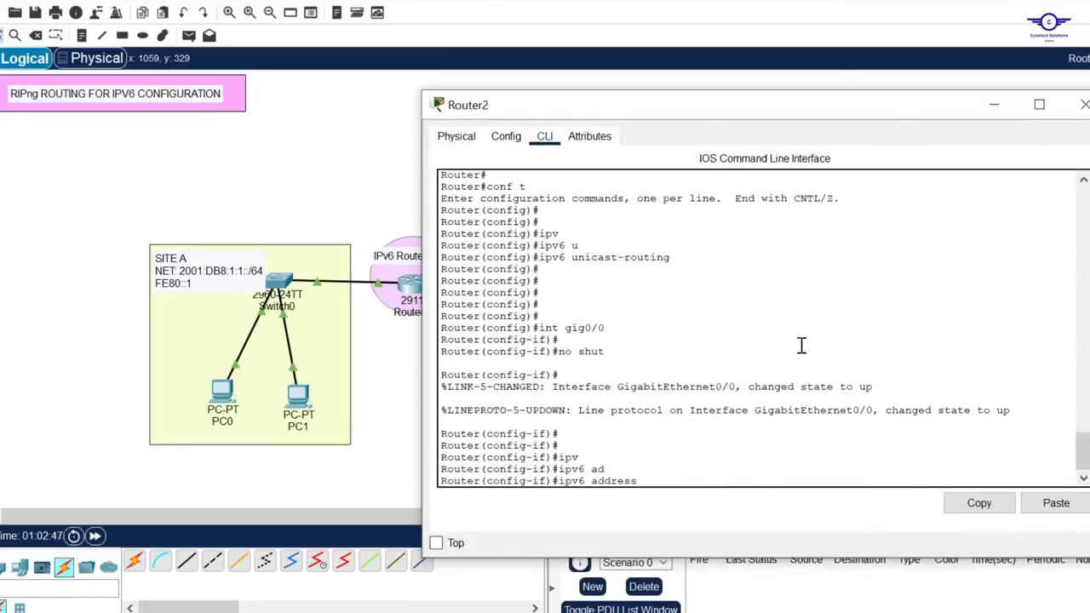
Copy the 2001:DB8:1:2::/64 prefix from the SITE B label
left_click(913, 309)
left_click_drag(944, 323, 857, 323)
key("ctrl+c")
Reopen Router2's command line, enter interface gig0/1 and bring it up with no shut
left_click(686, 278)
key("Return")
key("Return")
type("int gig0/1")
key("Return")
type("no shut")
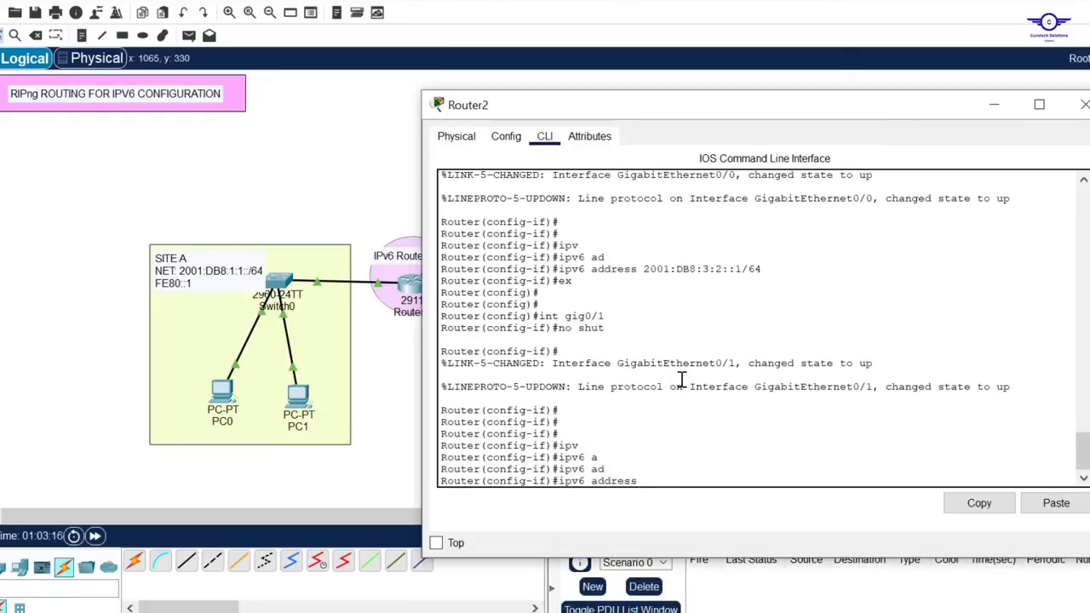
type("d")
Give Router2's gig0/1 the link-local address fe80::3 and global address 2001:DB8:1:2::1/64, then exit interface configuration mode
key("Tab")
left_click(1047, 508)
type("1/64")
key("Return")
type("ex")
key("Return")
key("Return")
key("Return")
key("Return")
Save Router2's configuration with do wr and close its window
type("do wr")
key("Return")
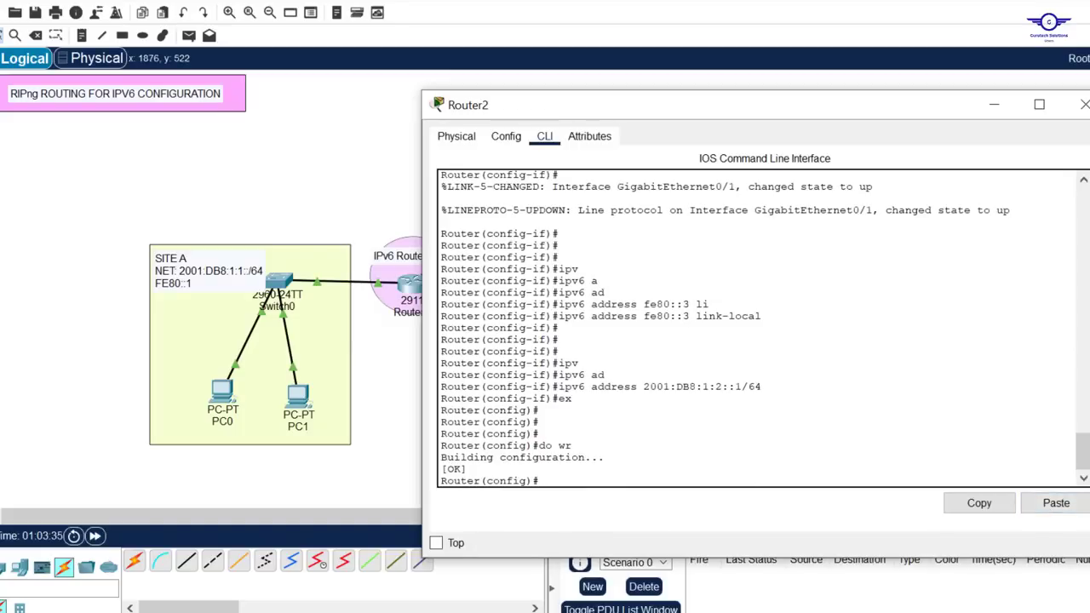
left_click(1084, 104)
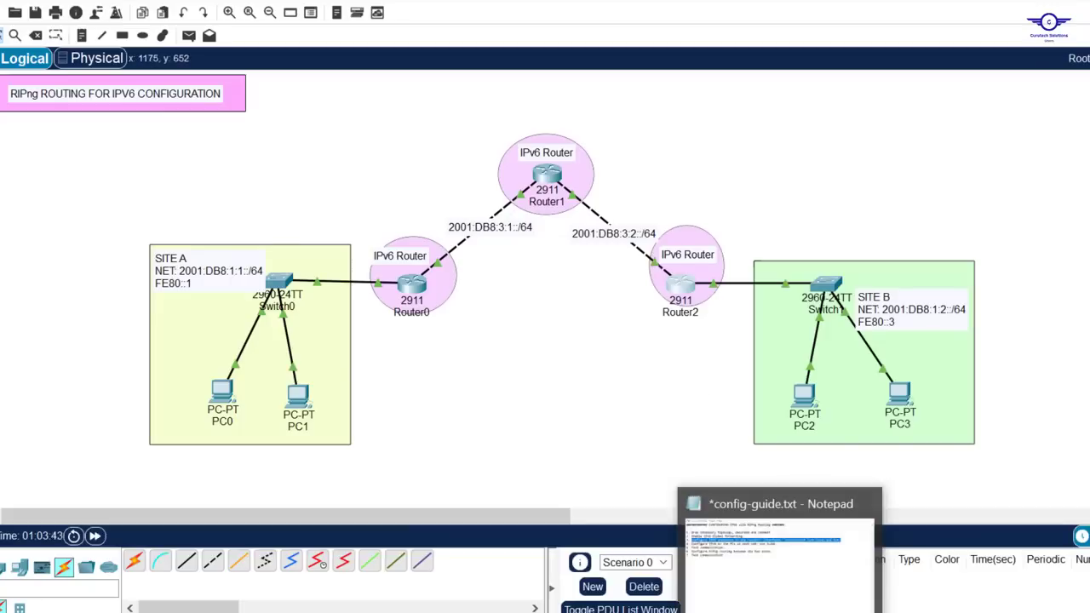
Switch to config-guide.txt in Notepad, highlight item 4 about configuring IPv6 on the PCs with SLAAC, and return to the topology
left_click(781, 612)
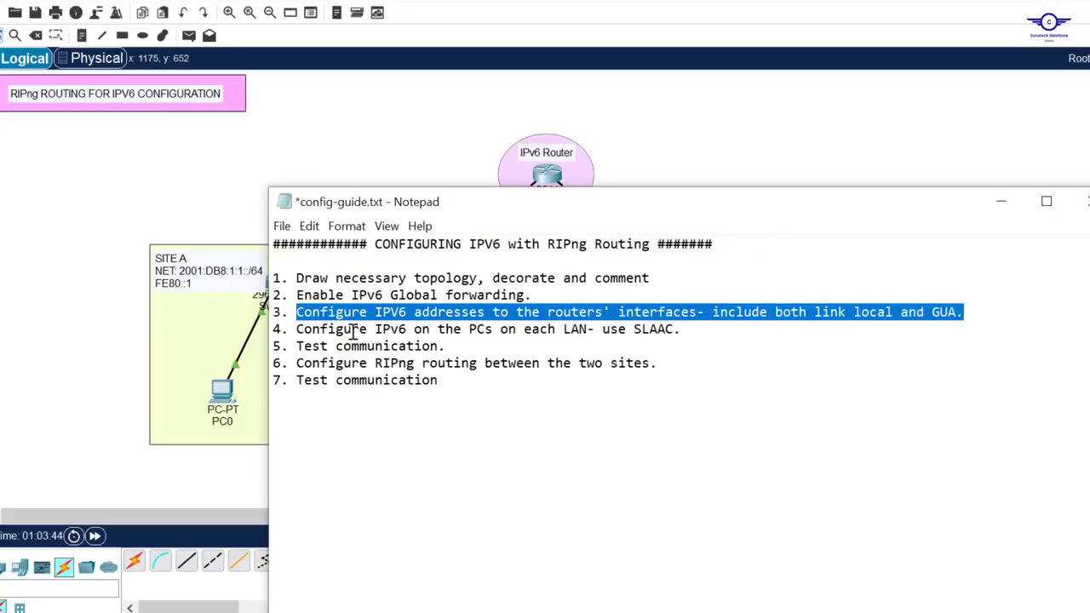
left_click_drag(299, 329, 725, 337)
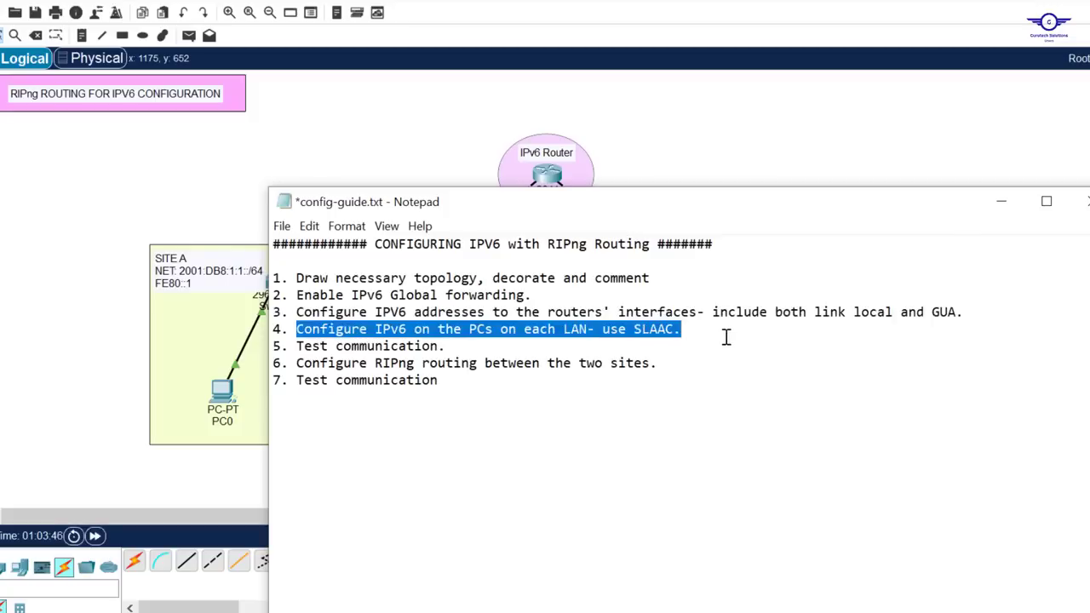
left_click(763, 134)
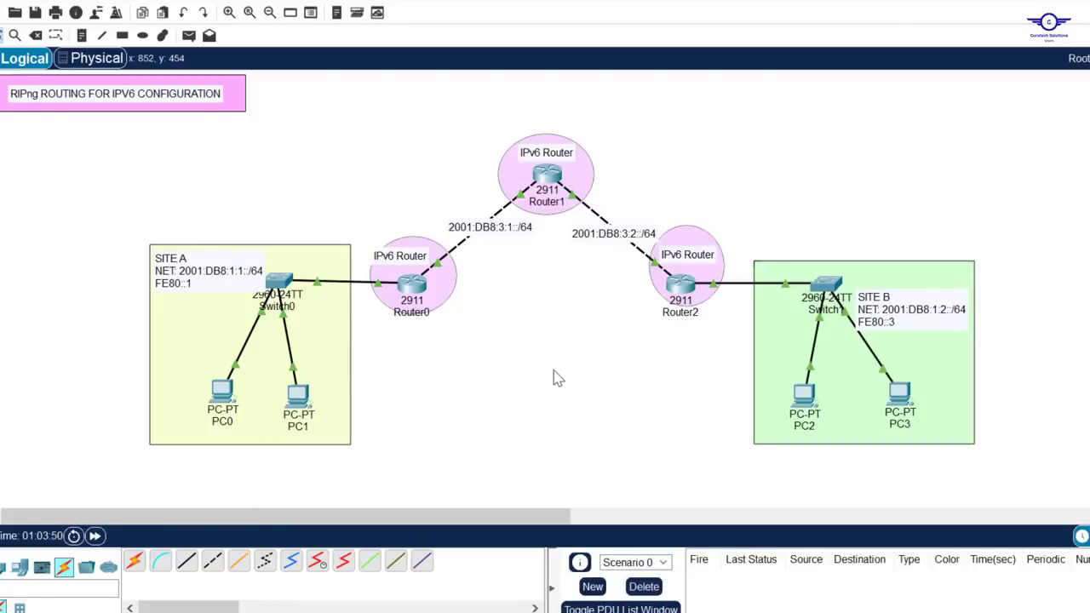
key("alt+Tab")
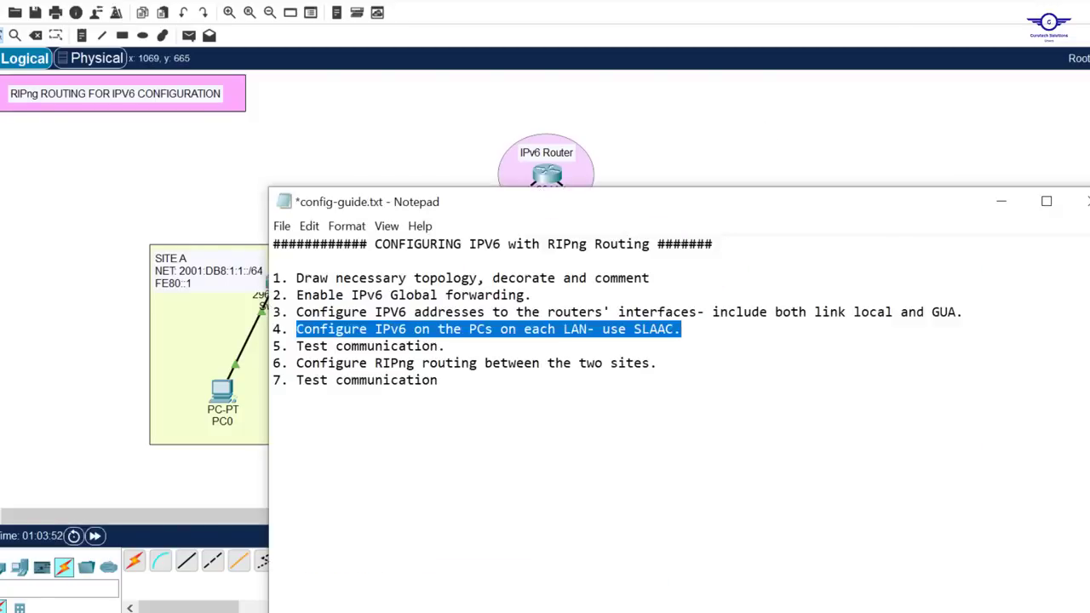
left_click(763, 151)
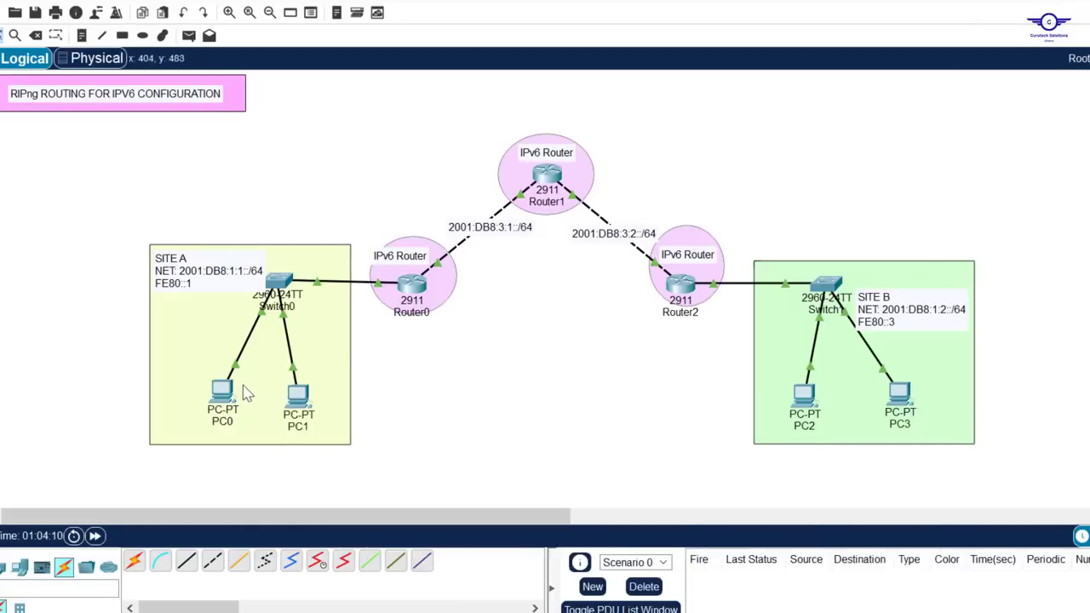
Set PC0's IPv6 configuration to Automatic in its IP Configuration and close the PC's window
left_click(223, 393)
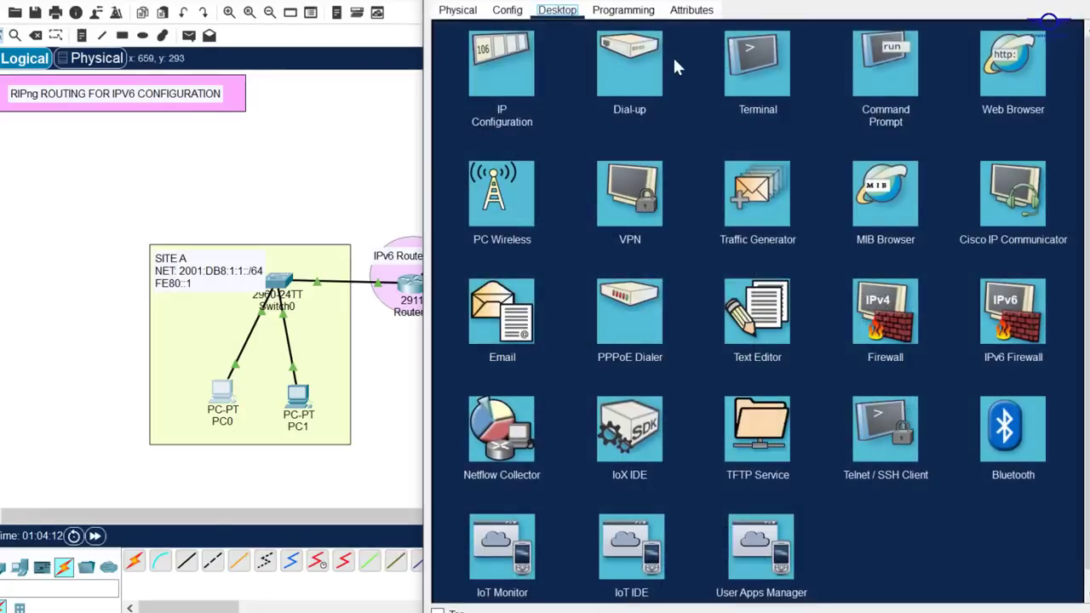
left_click(512, 75)
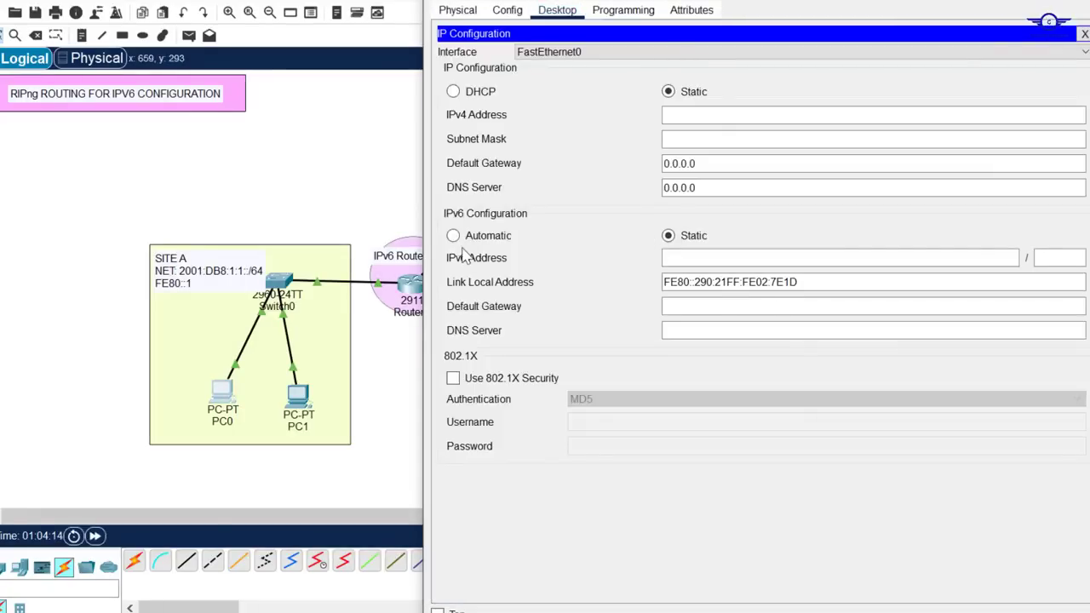
left_click(453, 236)
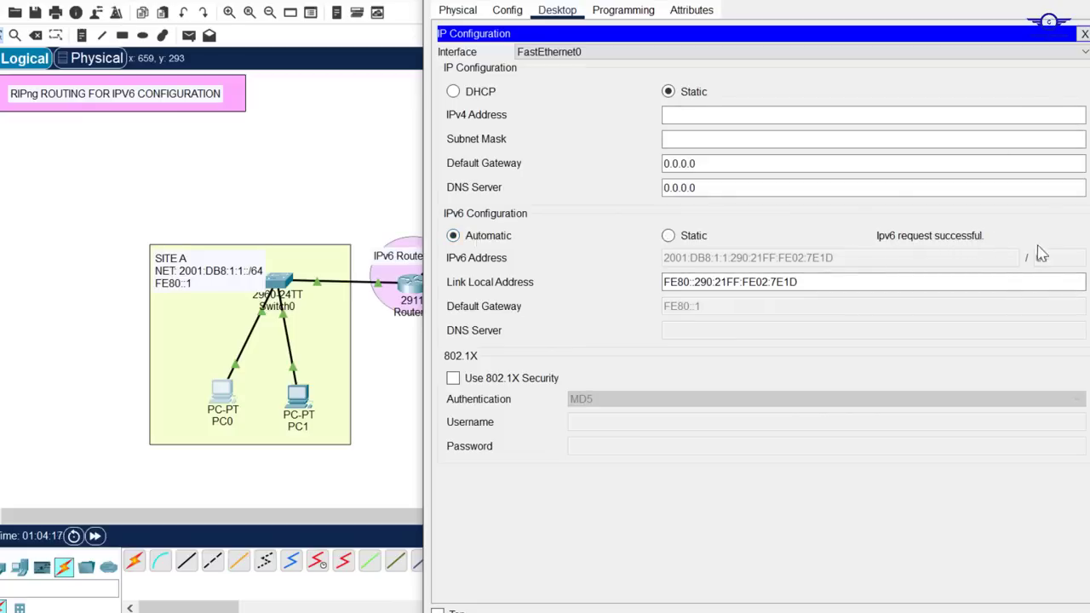
left_click(1074, 1)
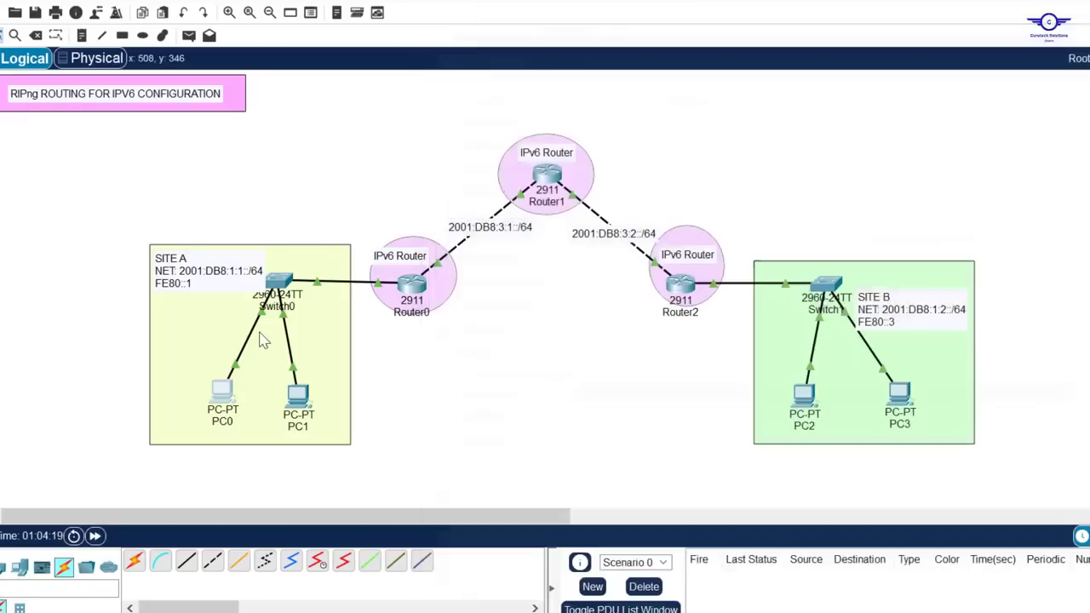
Set PC1's IPv6 configuration to Automatic in its IP Configuration and close the PC's window
left_click(305, 402)
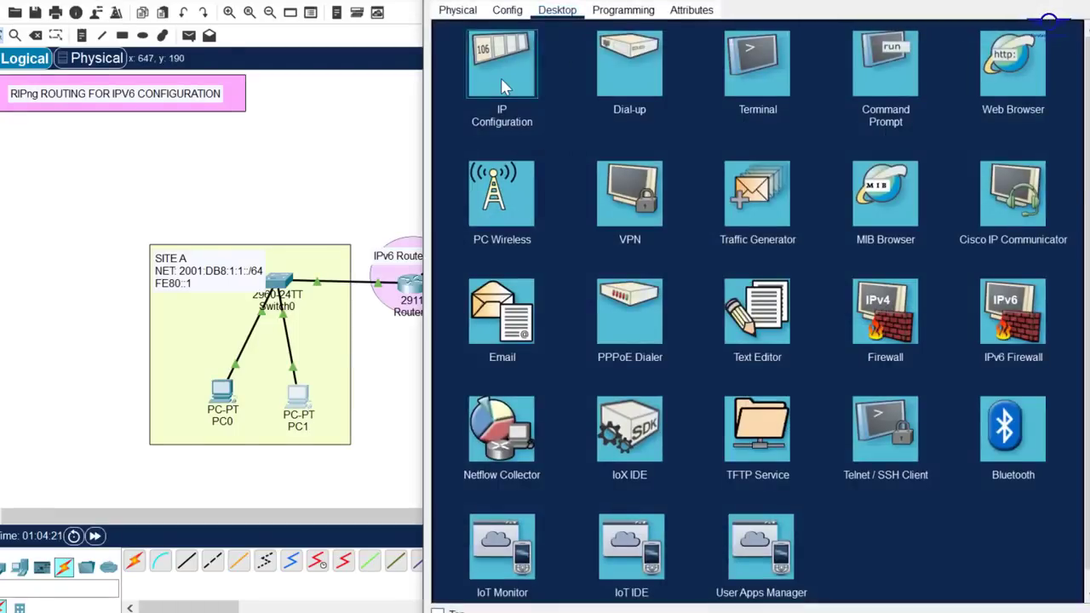
left_click(502, 70)
left_click(454, 236)
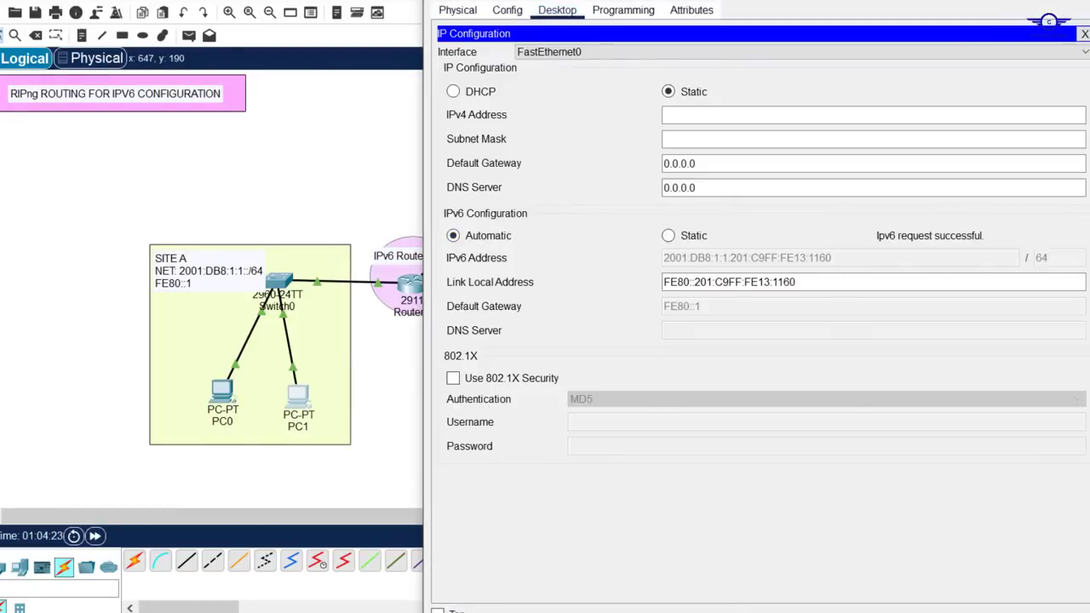
left_click(1074, 2)
Set PC2's IPv6 configuration to Automatic in its IP Configuration and close the PC's window
left_click(806, 400)
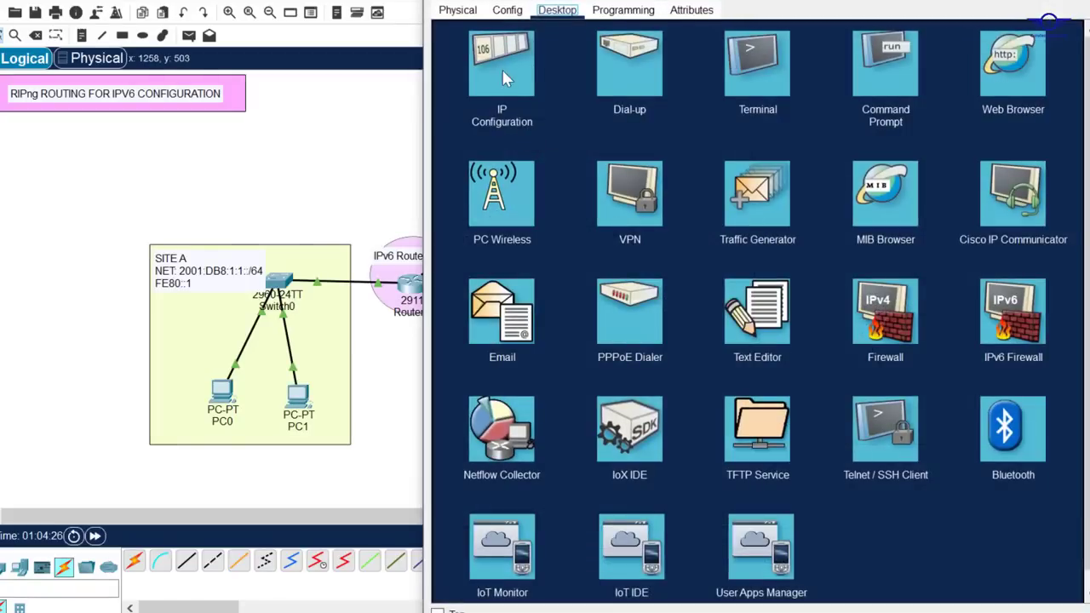
left_click(502, 72)
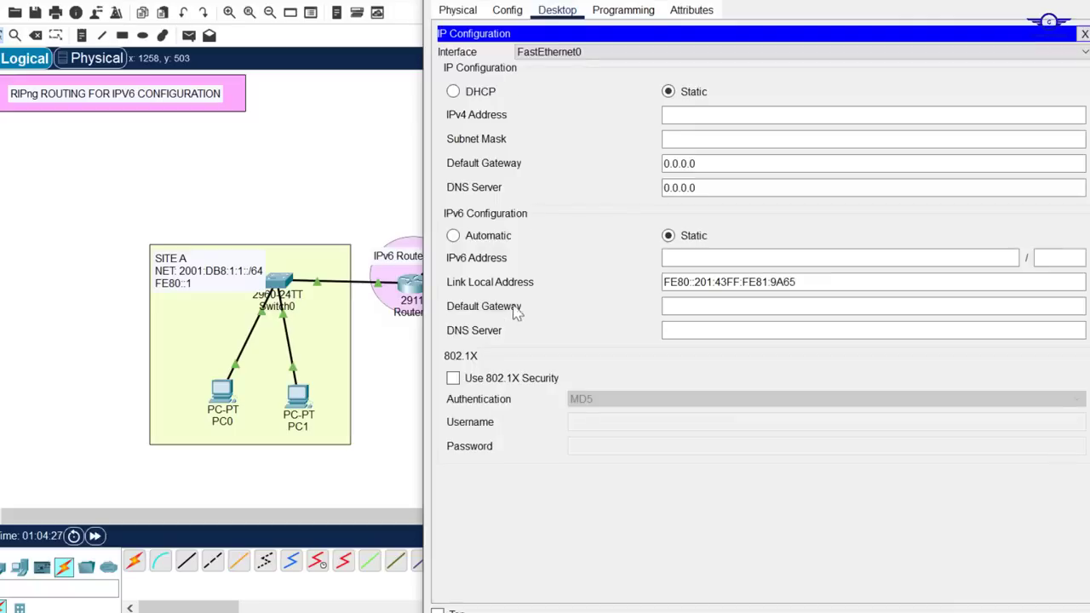
left_click(453, 236)
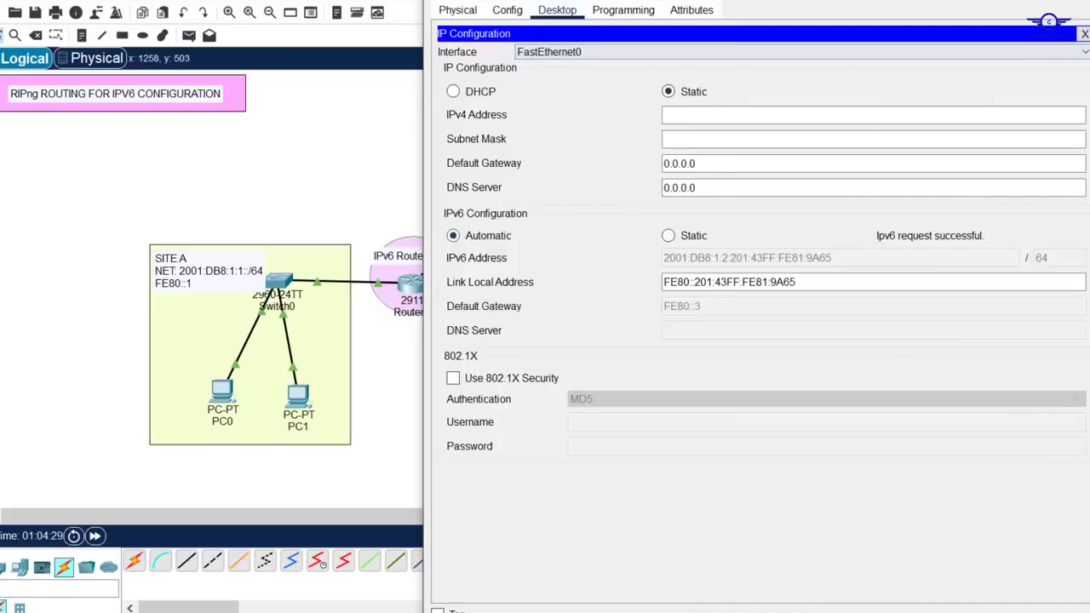
left_click(1082, 1)
Set PC3's IPv6 configuration to Automatic in its IP Configuration and close the PC's window
left_click(901, 398)
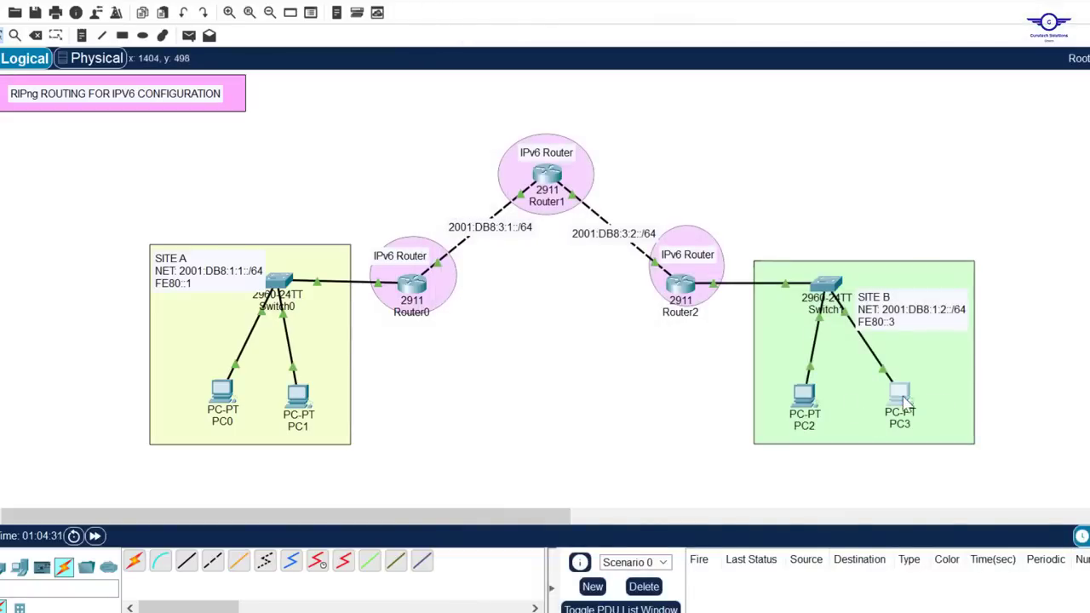
left_click(513, 68)
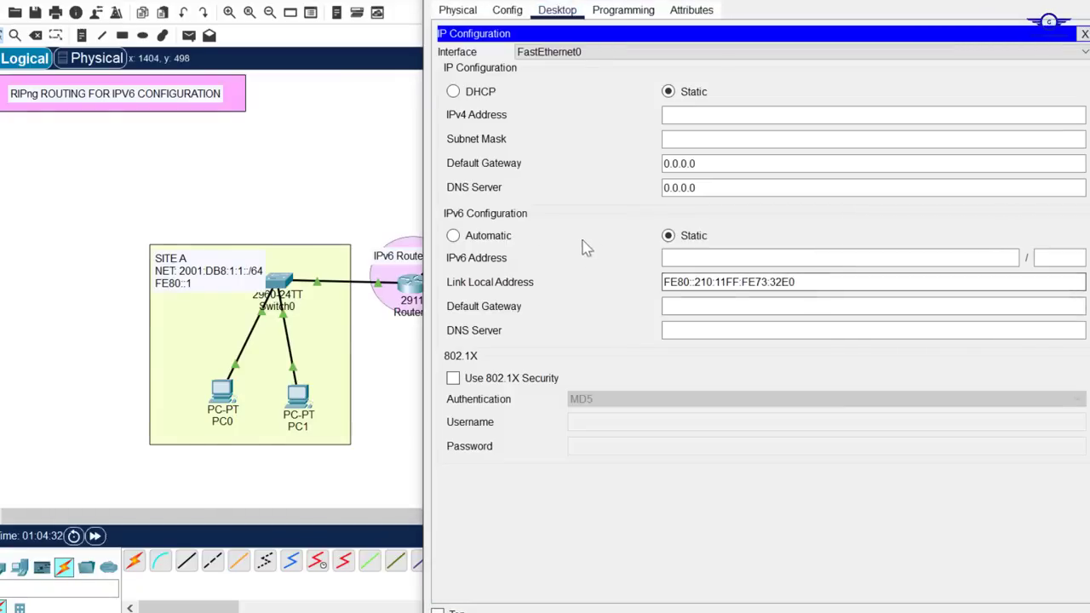
left_click(478, 241)
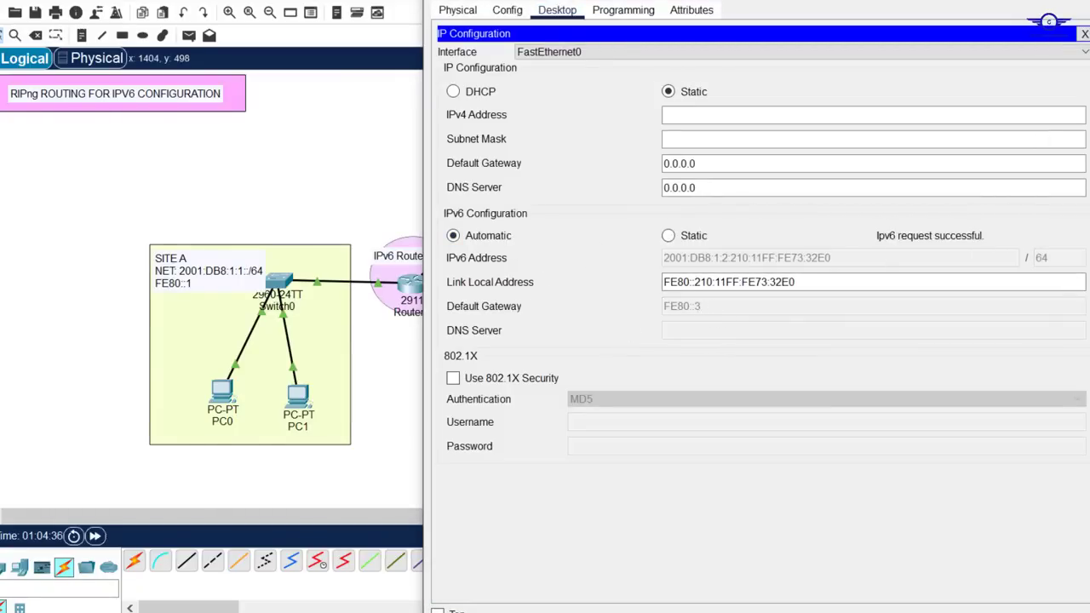
left_click(1078, 2)
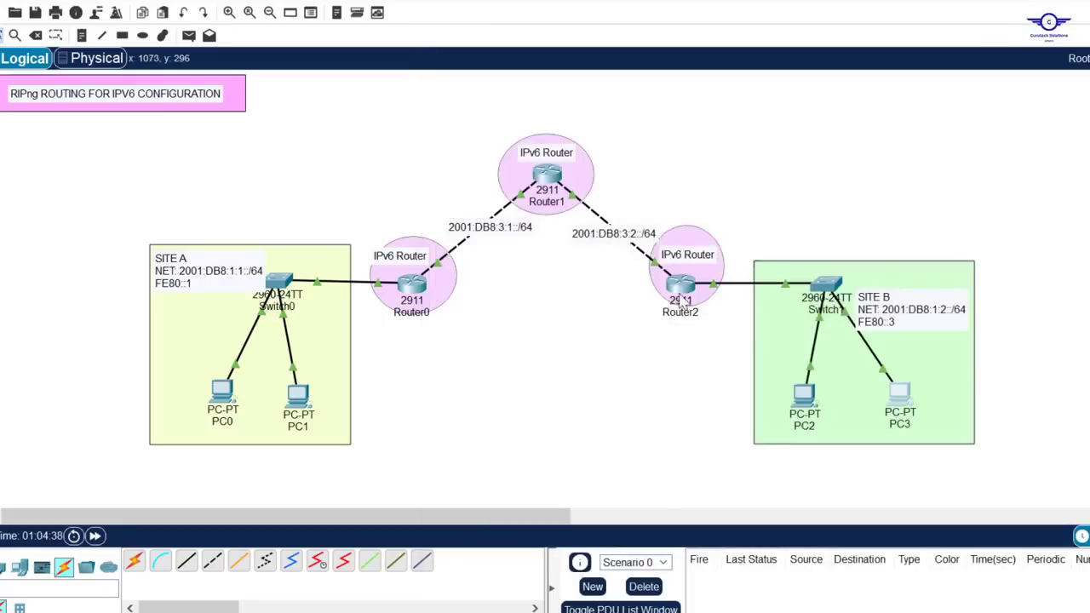
Switch to config-guide.txt in Notepad, highlight item 5 about testing communication, and return to the topology
mouse_move(690, 290)
key("alt+Tab")
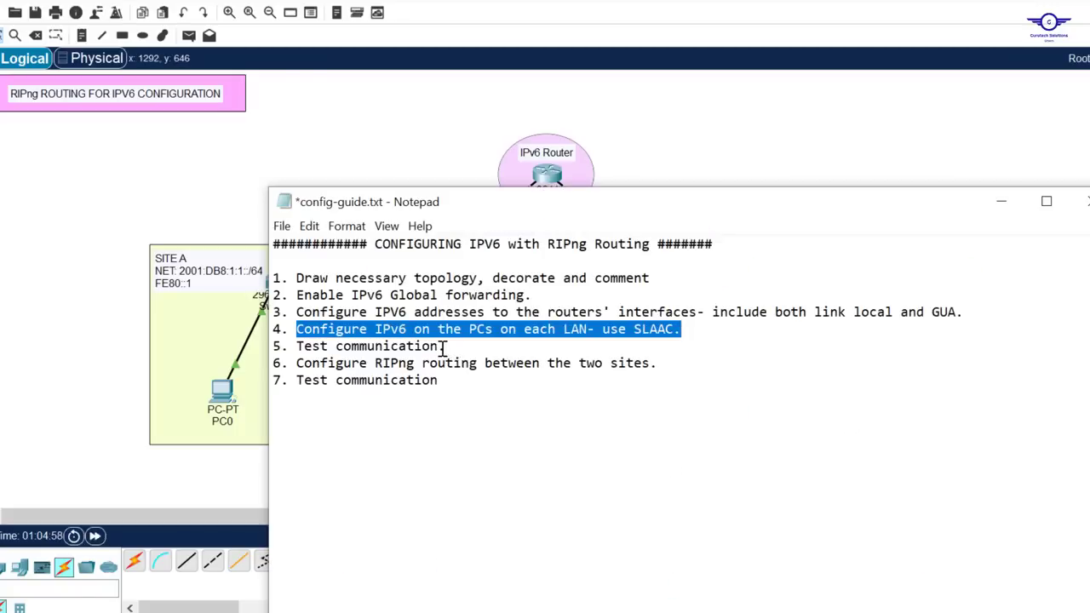
left_click_drag(443, 349, 272, 347)
left_click(339, 137)
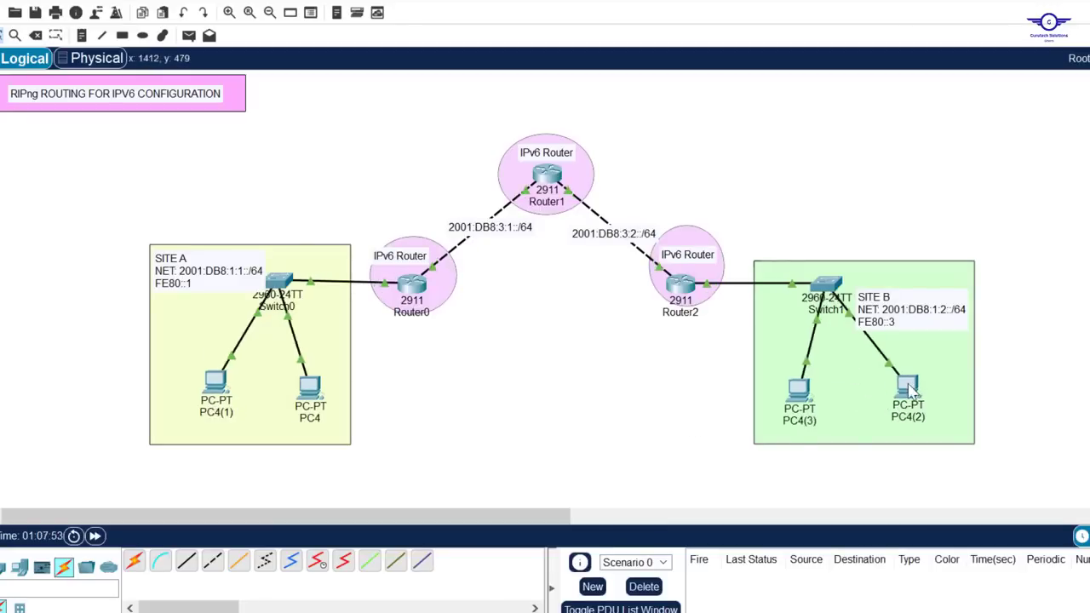
Check the IPv6 settings in the IP Configuration of PC4(2) in Site B, then close that configuration
left_click(909, 388)
left_click(563, 13)
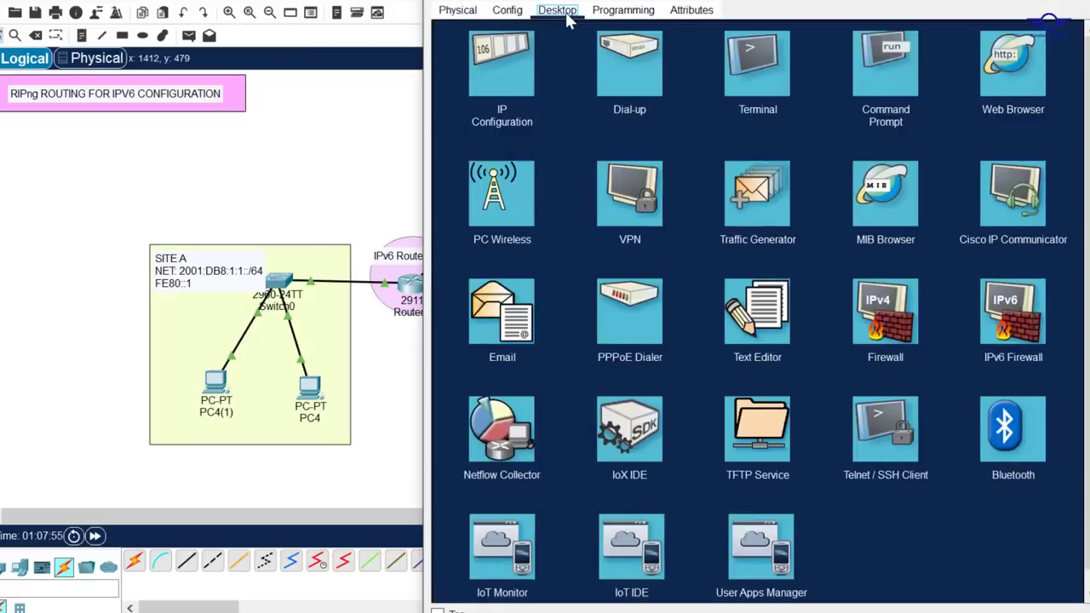
left_click(500, 64)
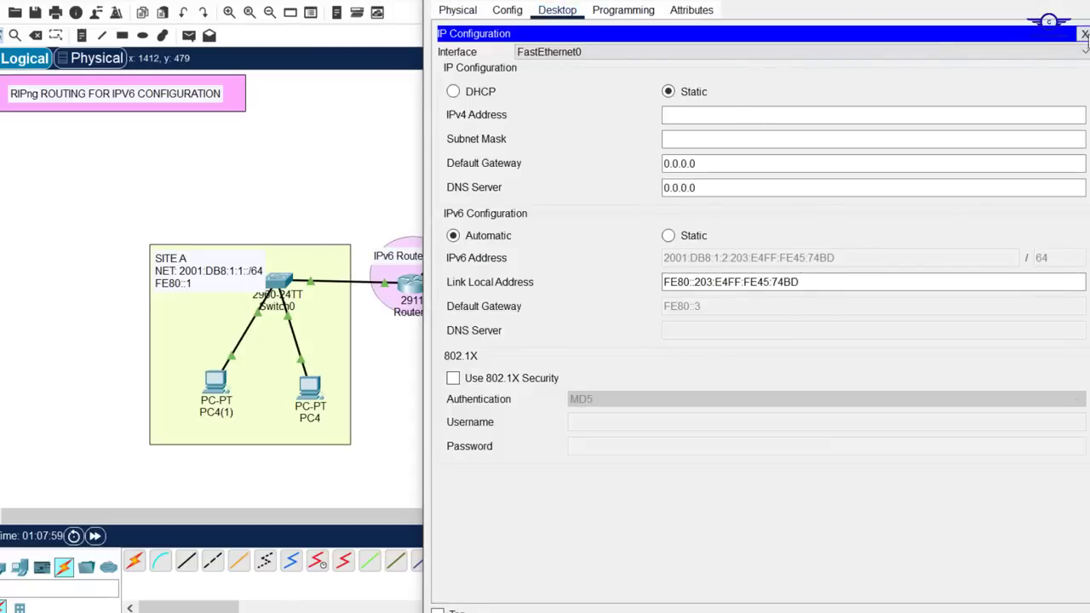
left_click(1083, 34)
Run ipconfig in PC4(2)'s command prompt and copy the PC's global IPv6 address
left_click(880, 73)
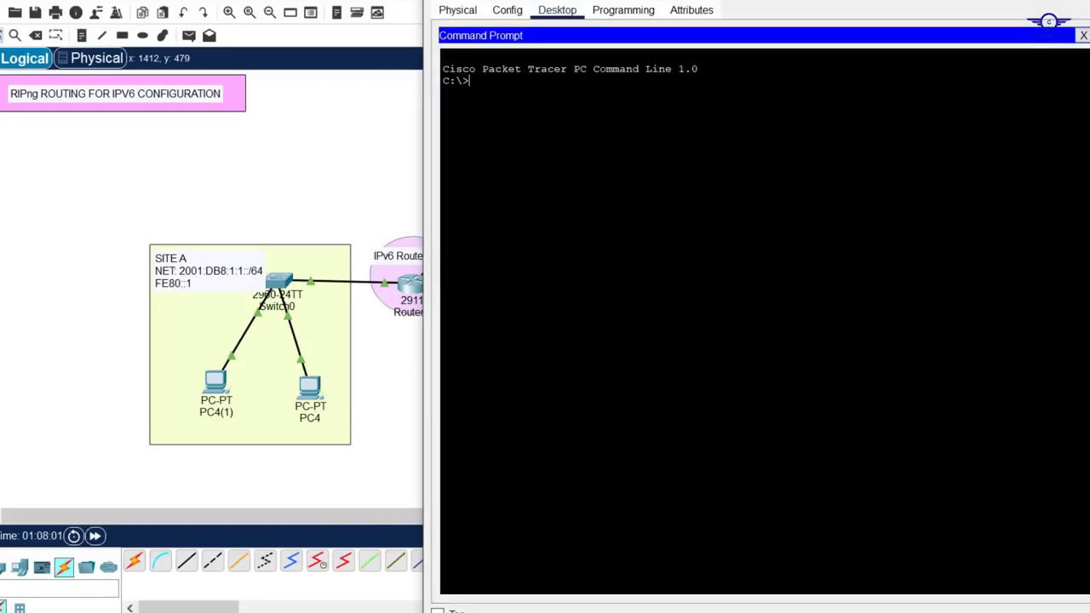
type("ipconfi")
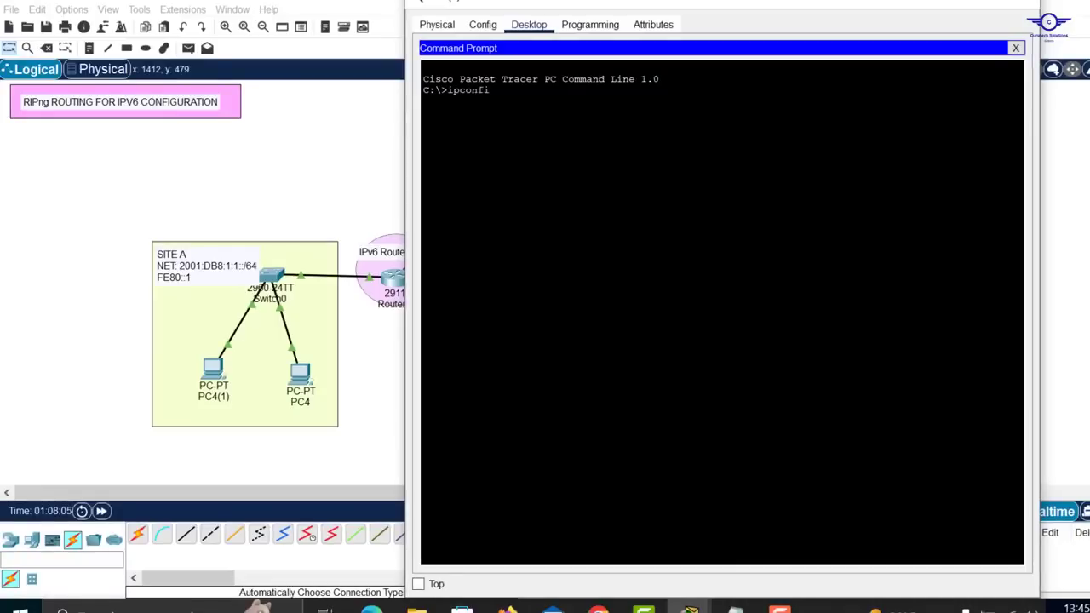
type("g")
key("Return")
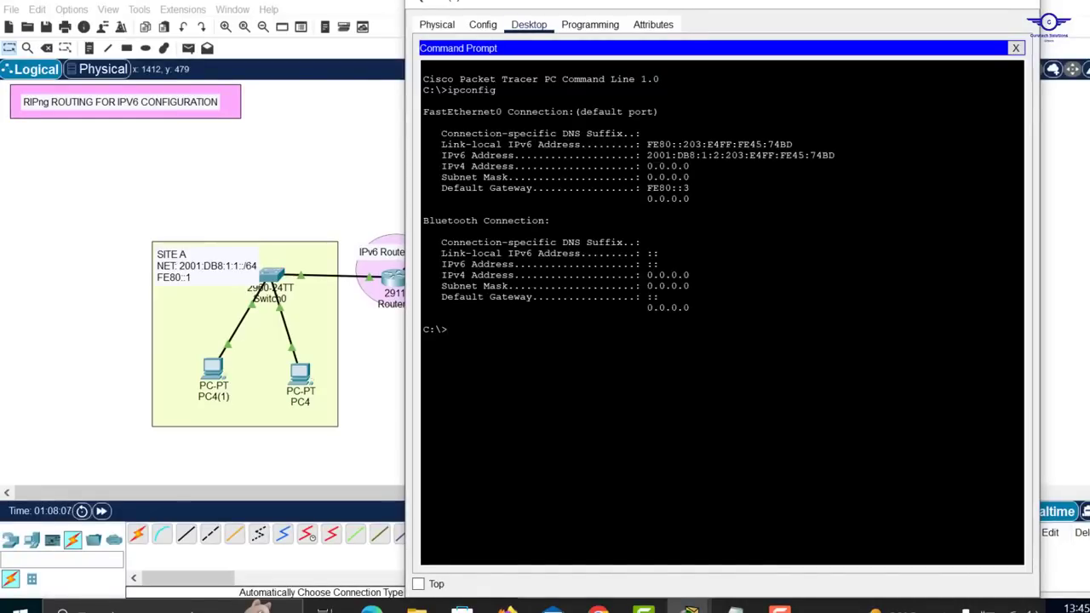
left_click_drag(689, 154, 647, 155)
right_click(648, 156)
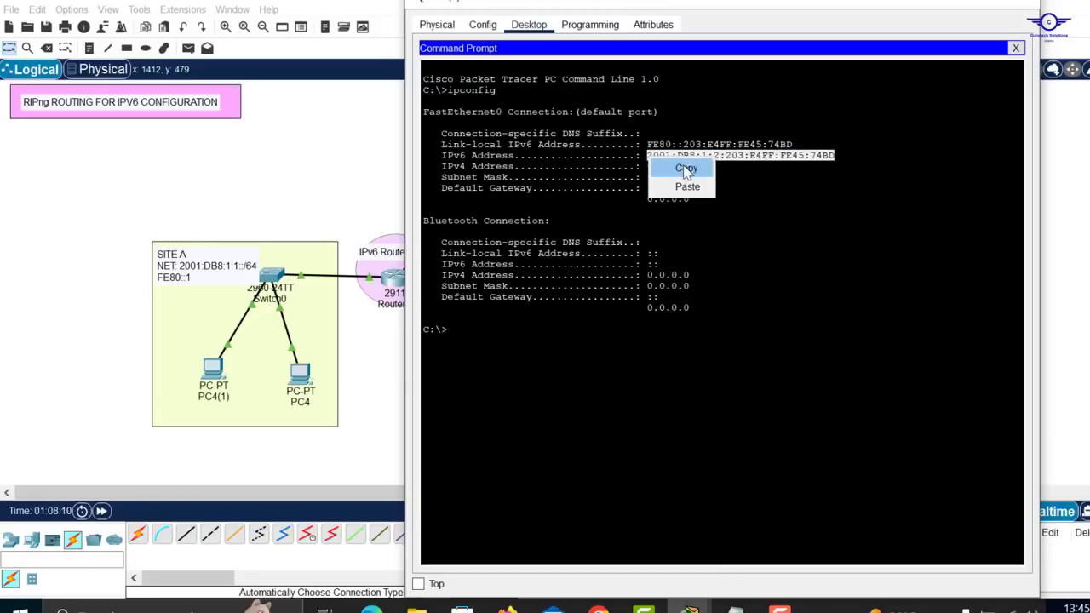
left_click(679, 167)
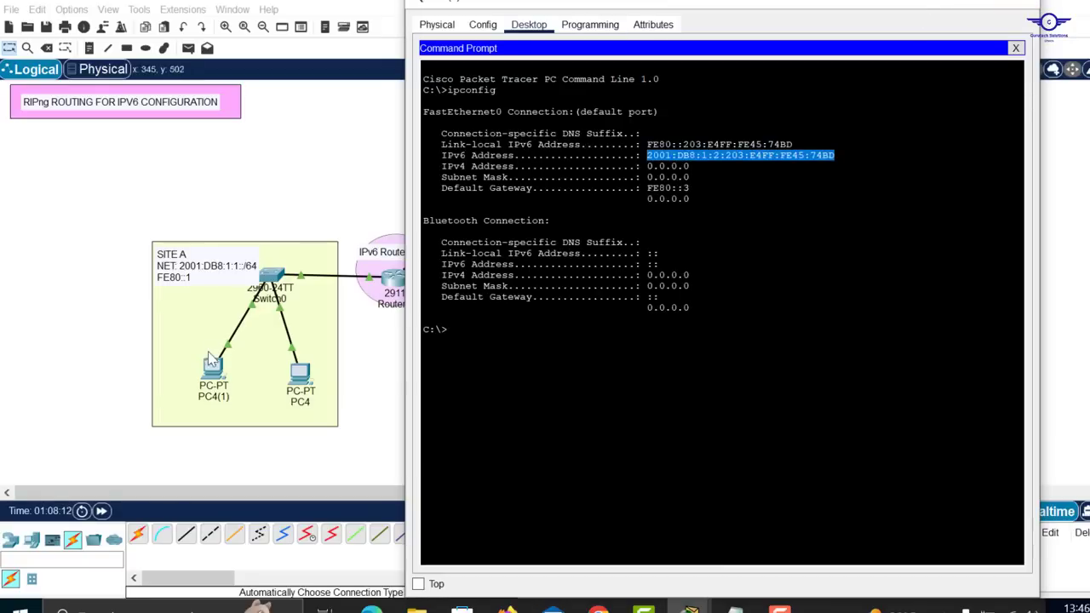
From PC4(1)'s command prompt, ping PC4(2) at the copied address 2001:DB8:1:2:203:E4FF:FE45:74BD, then return to the topology
left_click(207, 374)
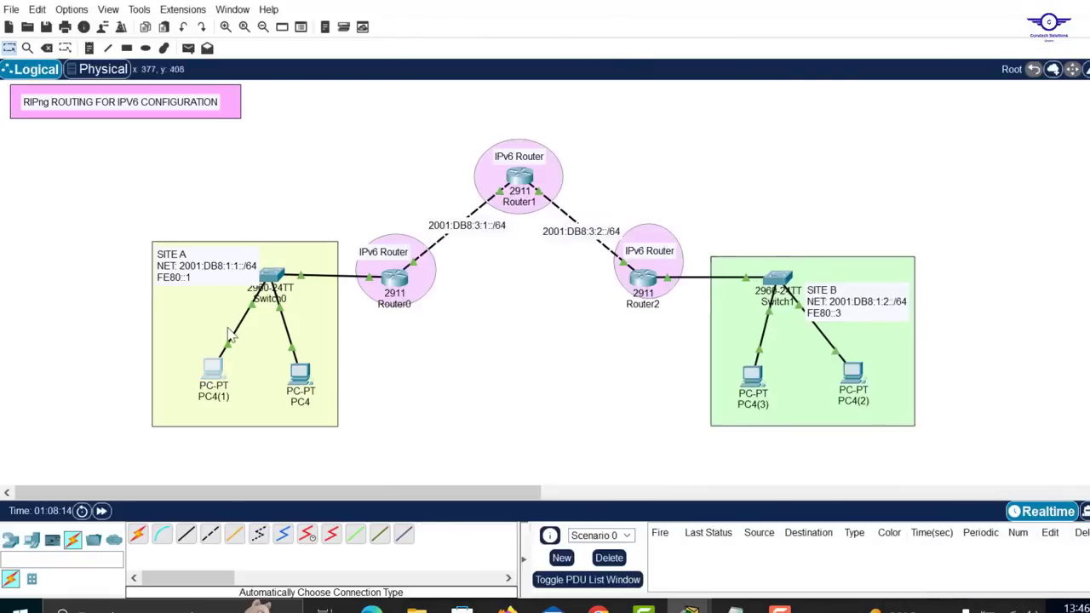
left_click(218, 375)
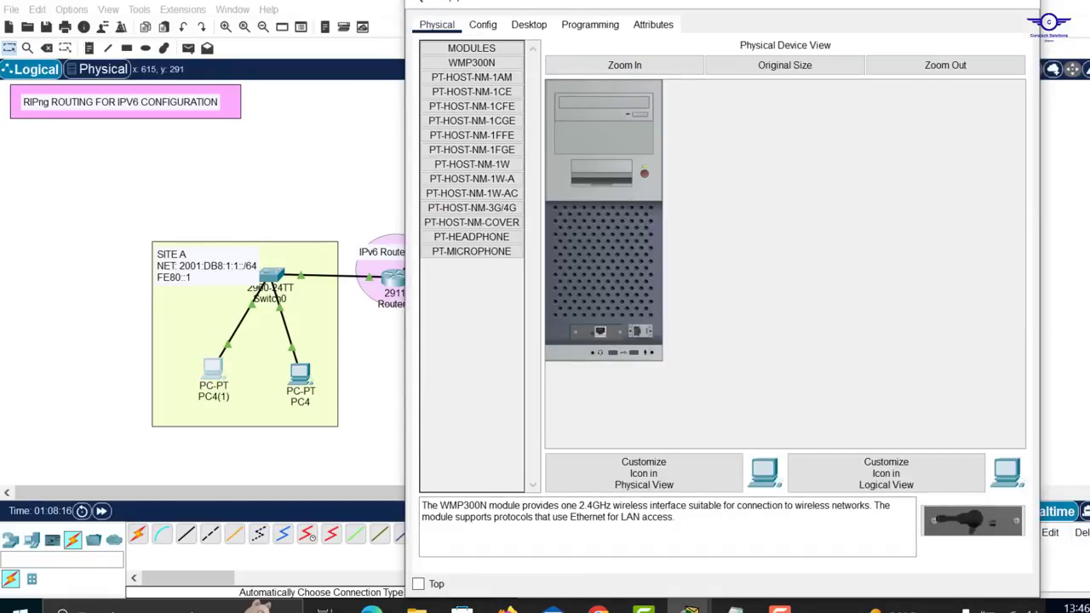
left_click_drag(632, 3, 632, 136)
left_click(538, 182)
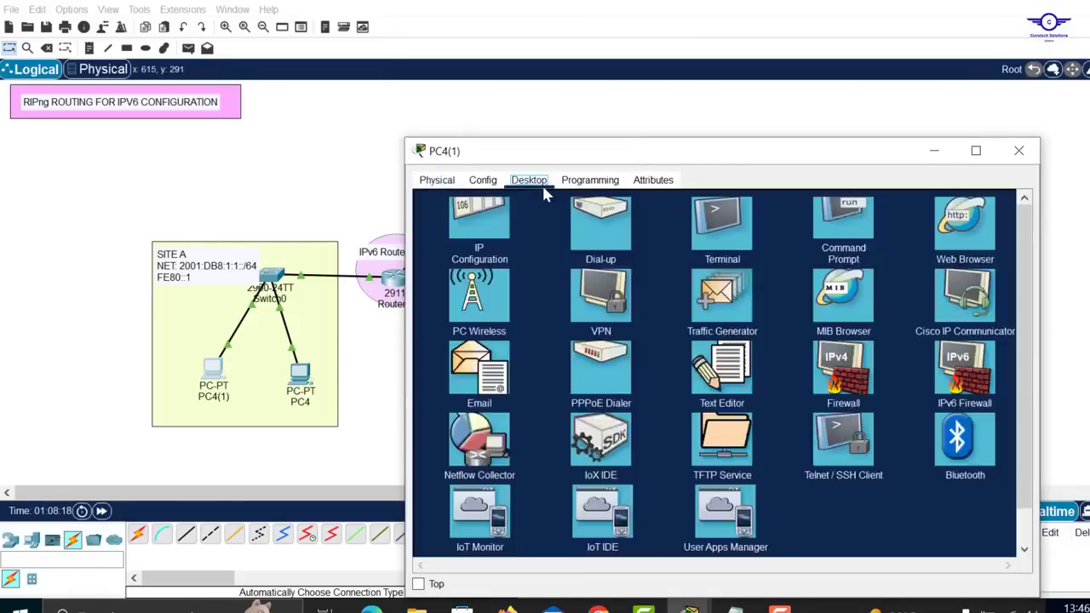
left_click(832, 228)
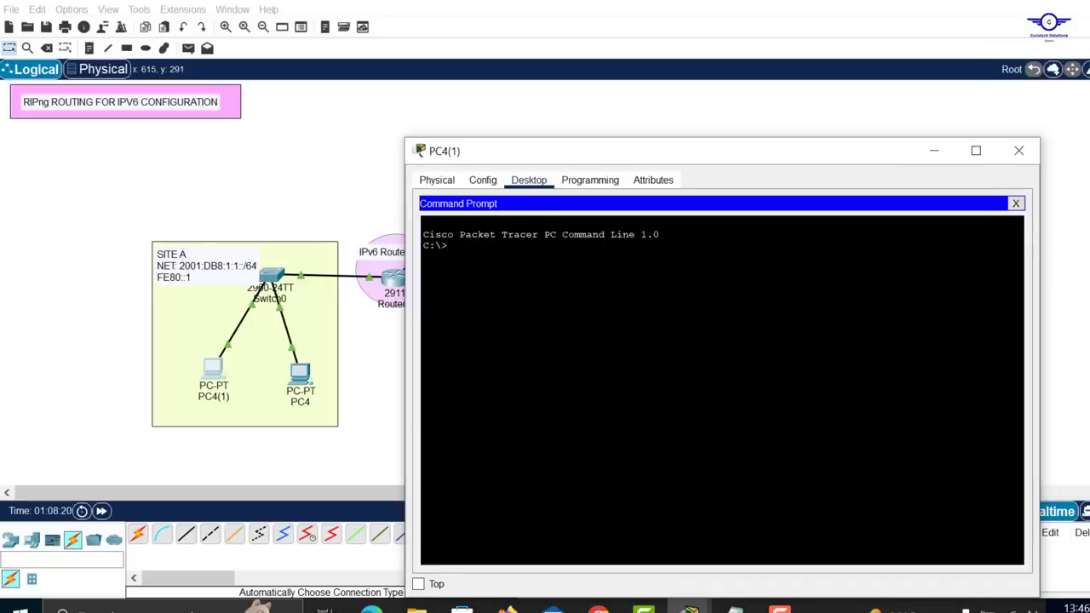
type("ping")
right_click(606, 297)
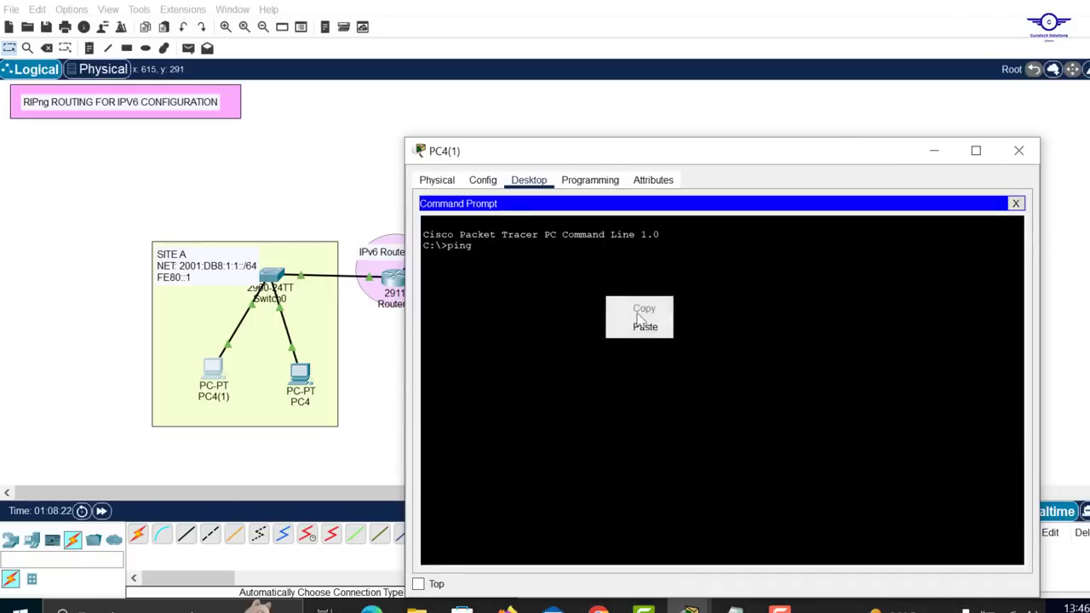
left_click(647, 324)
key("Return")
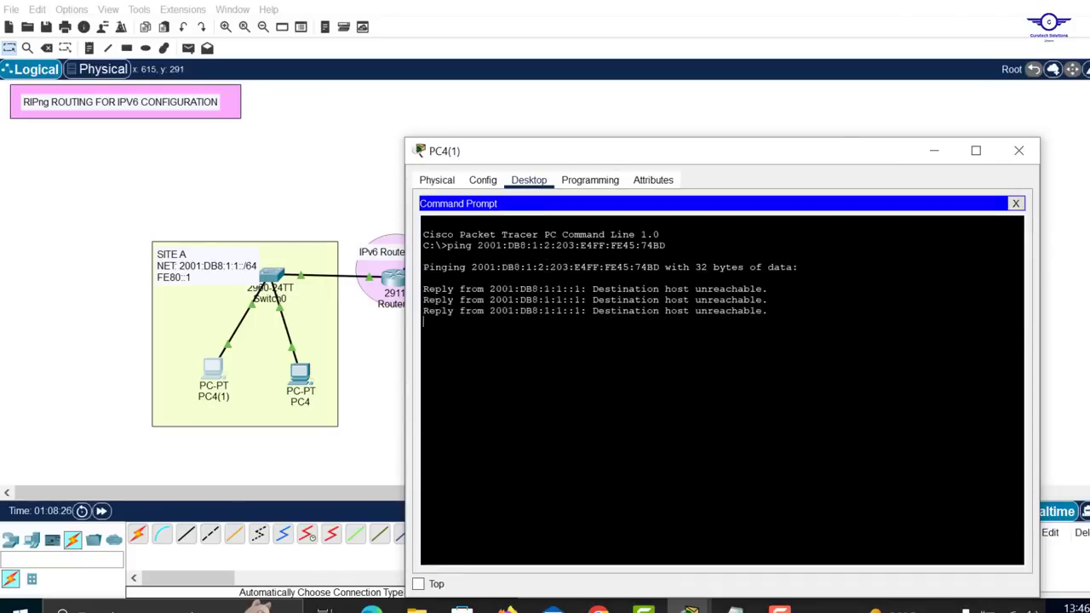
left_click(343, 147)
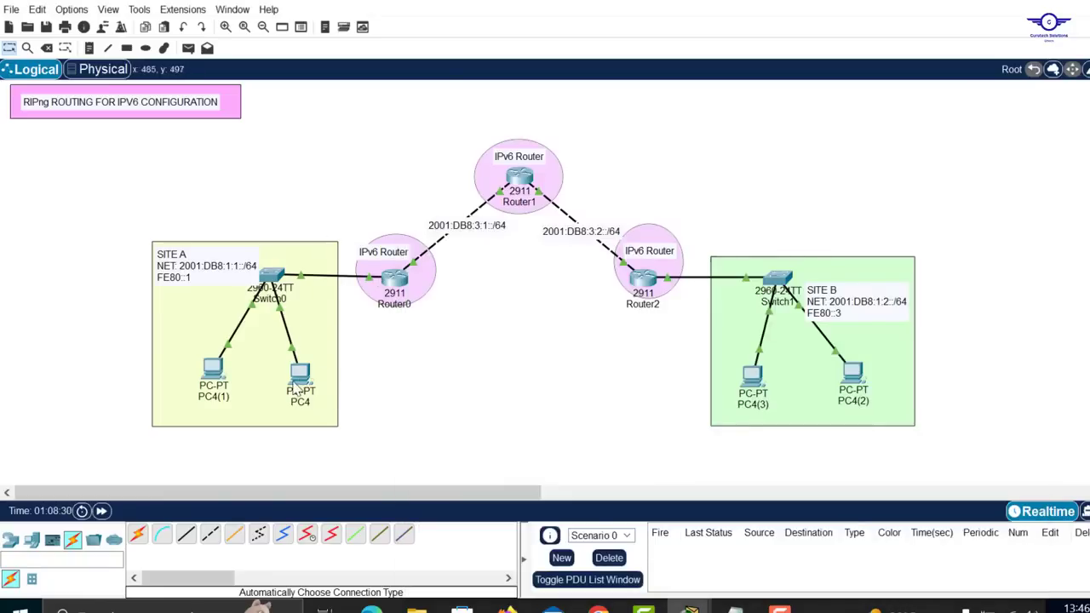
Run ipconfig in PC4's command prompt, copy its global IPv6 address, and return to PC4(1)'s command prompt
mouse_move(295, 390)
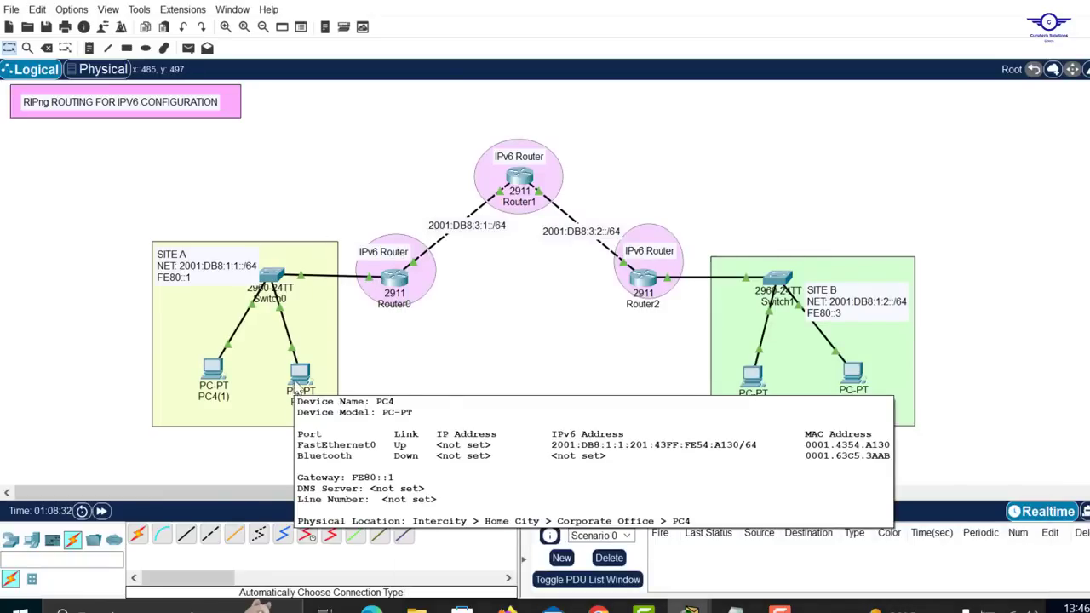
left_click(298, 378)
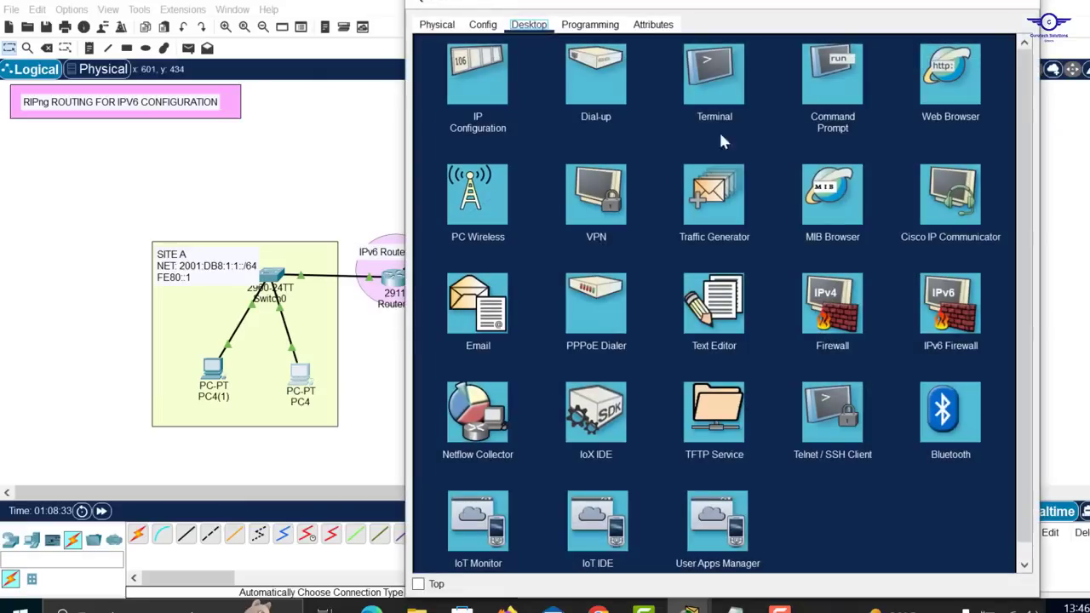
left_click(832, 76)
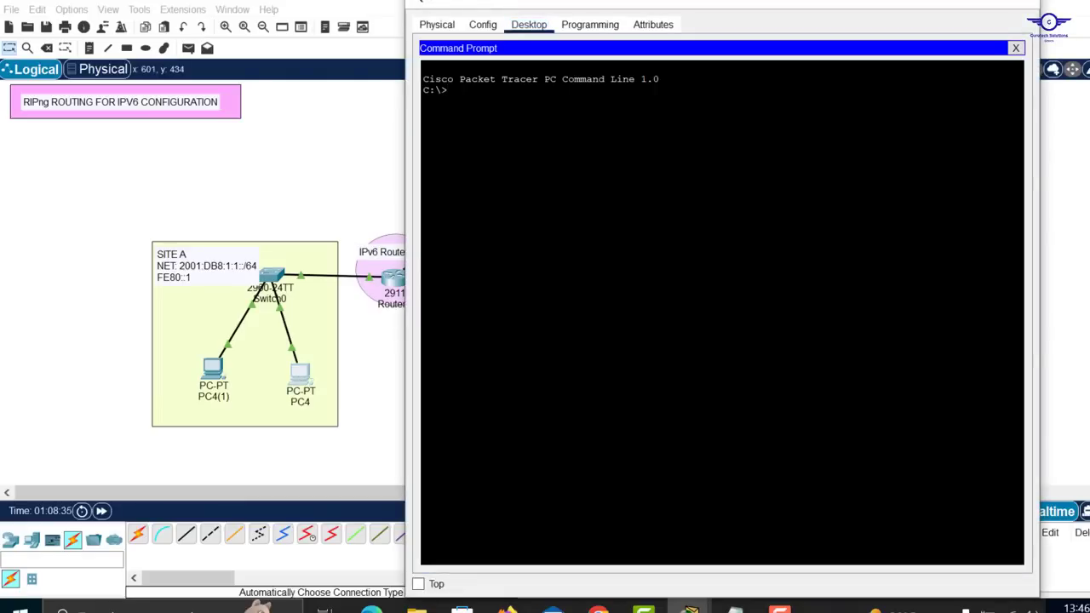
type("ipconfig")
key("Return")
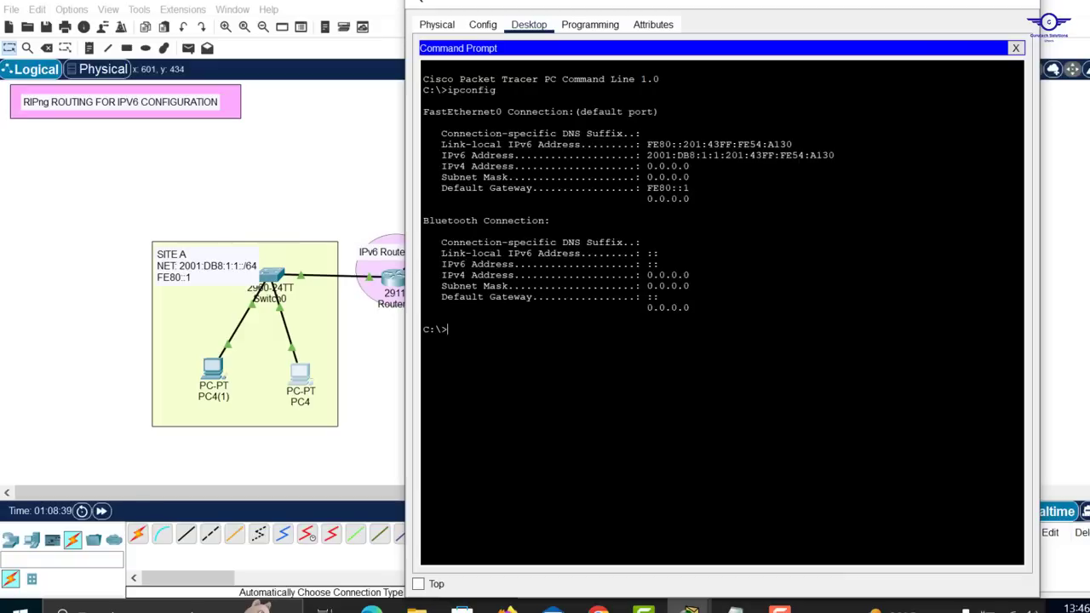
left_click_drag(834, 155, 647, 155)
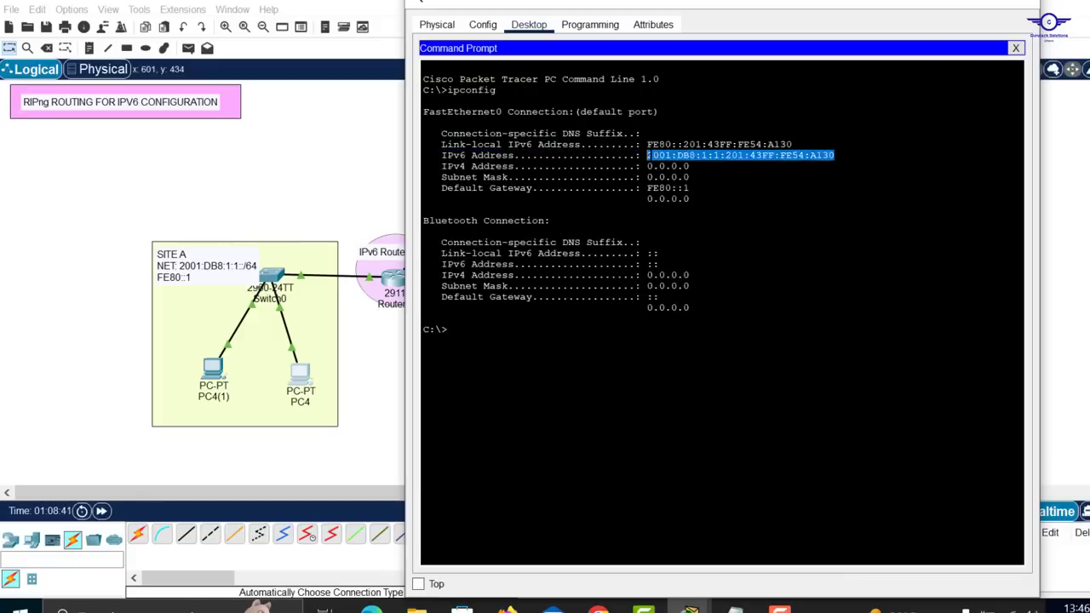
right_click(649, 157)
left_click(686, 166)
left_click(212, 368)
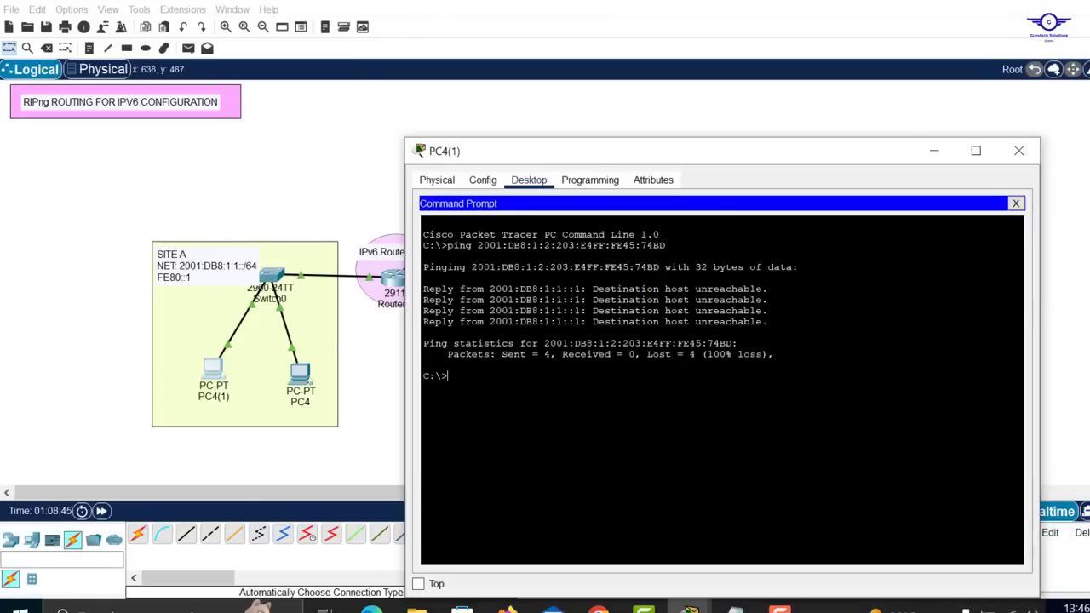
From PC4(1)'s command prompt, ping PC4 at the copied address 2001:DB8:1:1:201:43FF:FE54:A130, then return to the topology
type("ping")
right_click(553, 382)
left_click(609, 411)
key("Return")
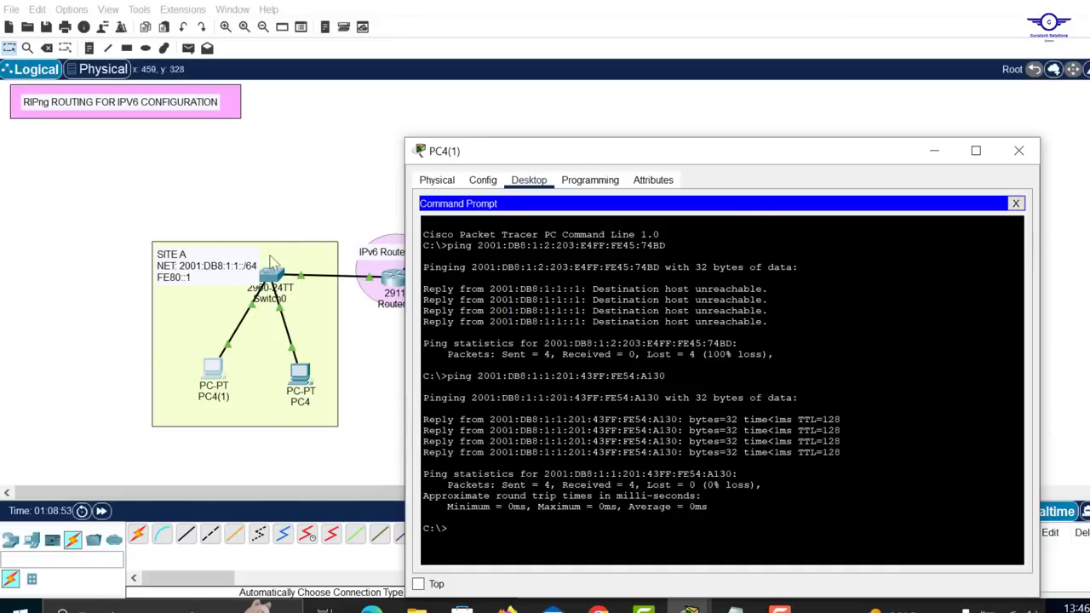
left_click(305, 197)
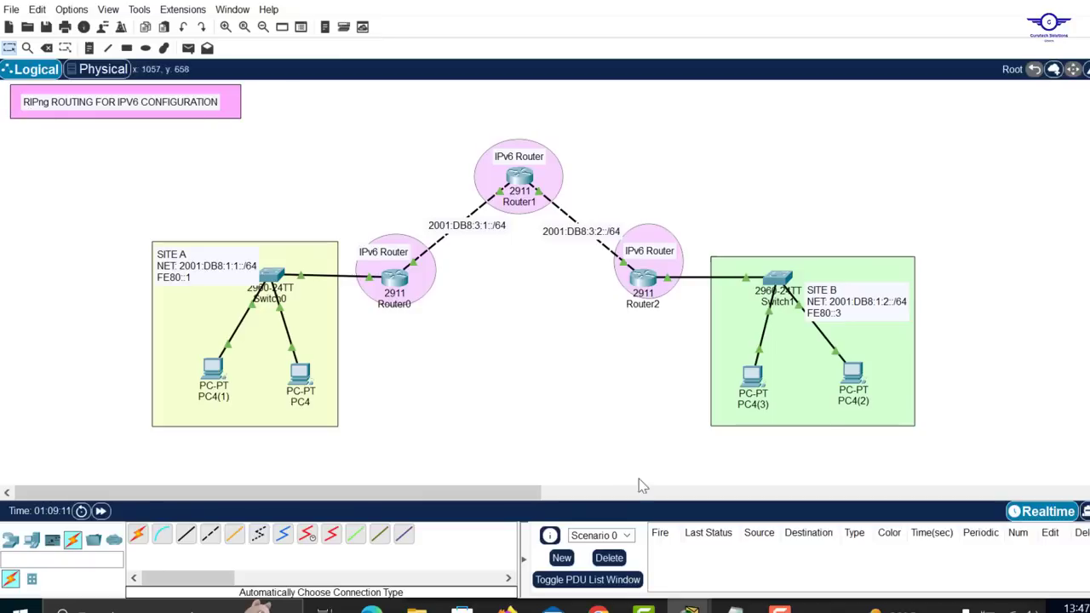
Check item 6 on RIPng routing between the two sites in config-guide.txt, then return to the topology
left_click(735, 609)
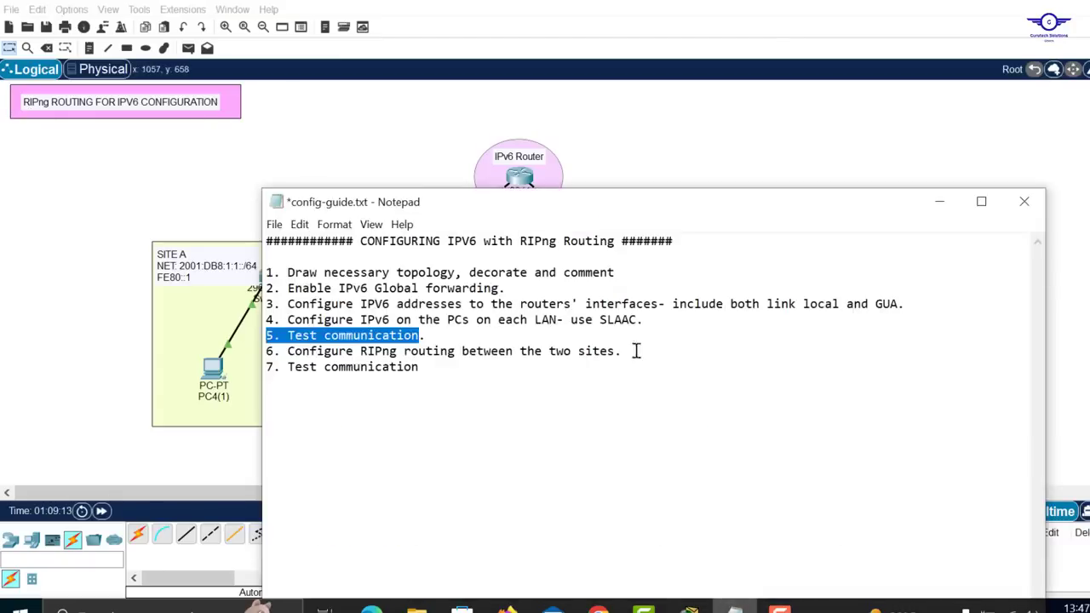
left_click_drag(635, 352, 287, 351)
left_click(771, 151)
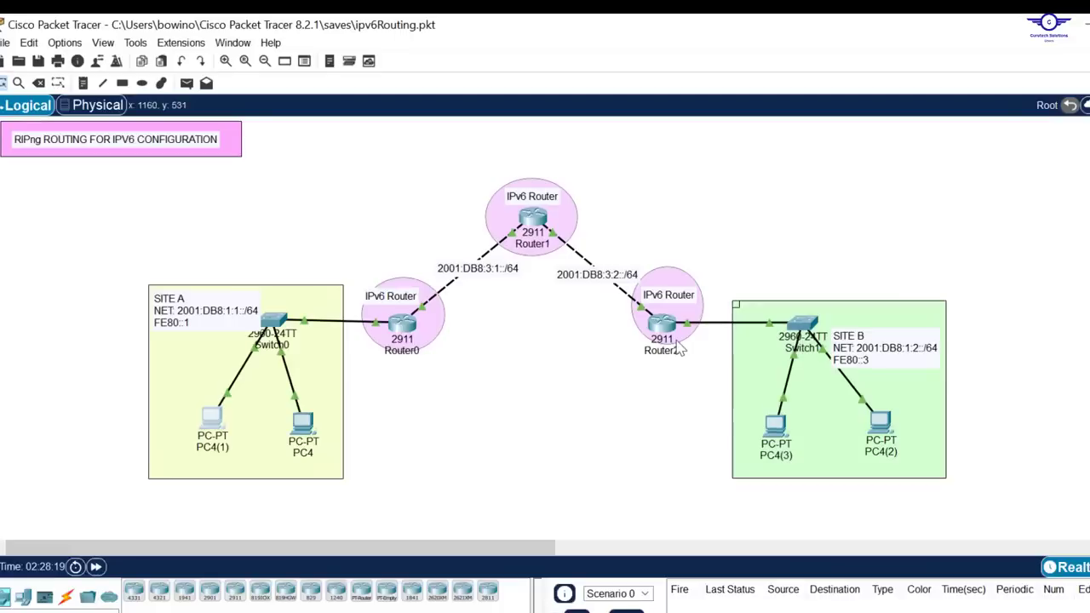
Open Router0's CLI, enter global configuration mode with en and conf t, and move the window aside to uncover Router0
left_click(406, 325)
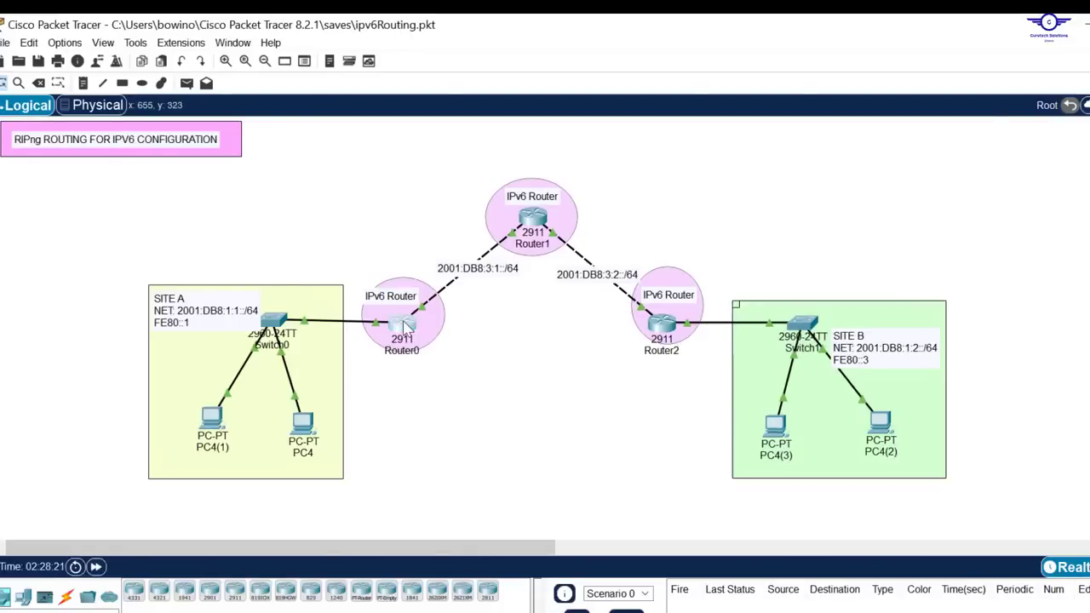
left_click(534, 398)
key("Return")
key("Return")
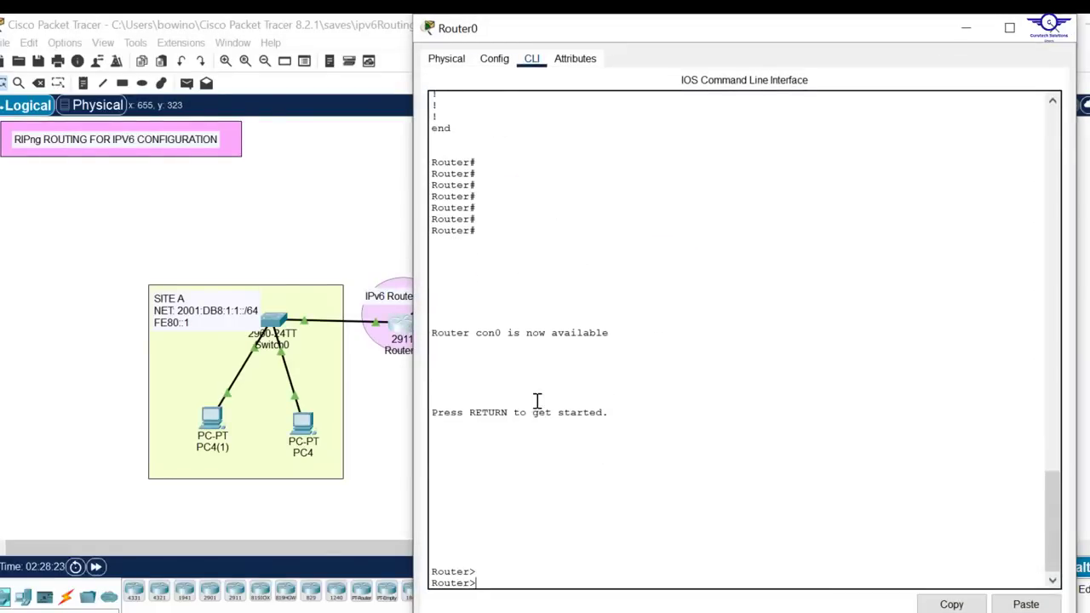
type("en")
key("Return")
type("conf")
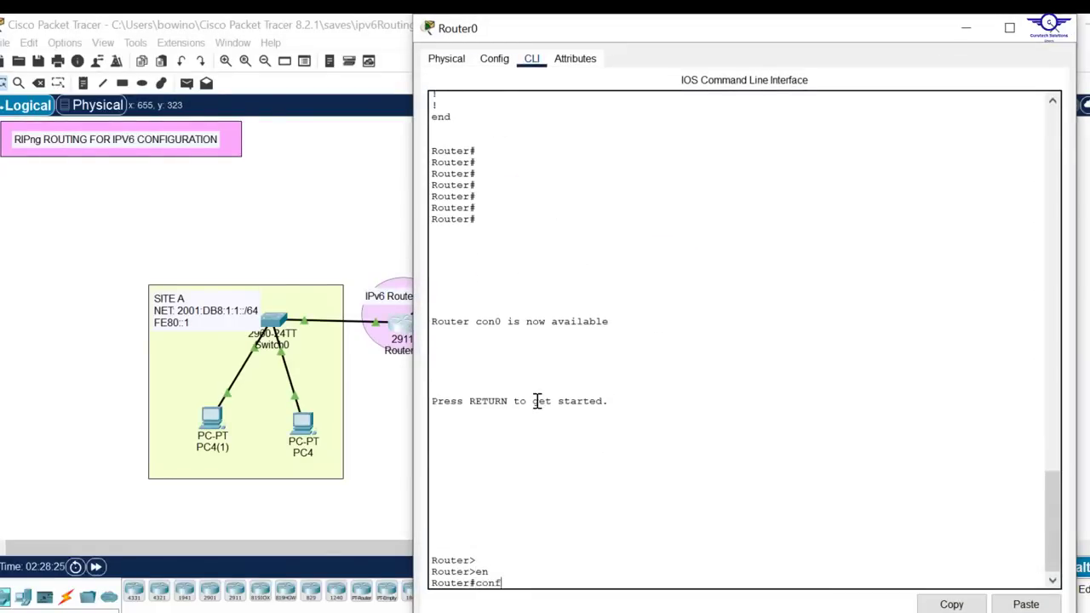
type(" t")
key("Return")
key("Return")
key("Return")
key("Return")
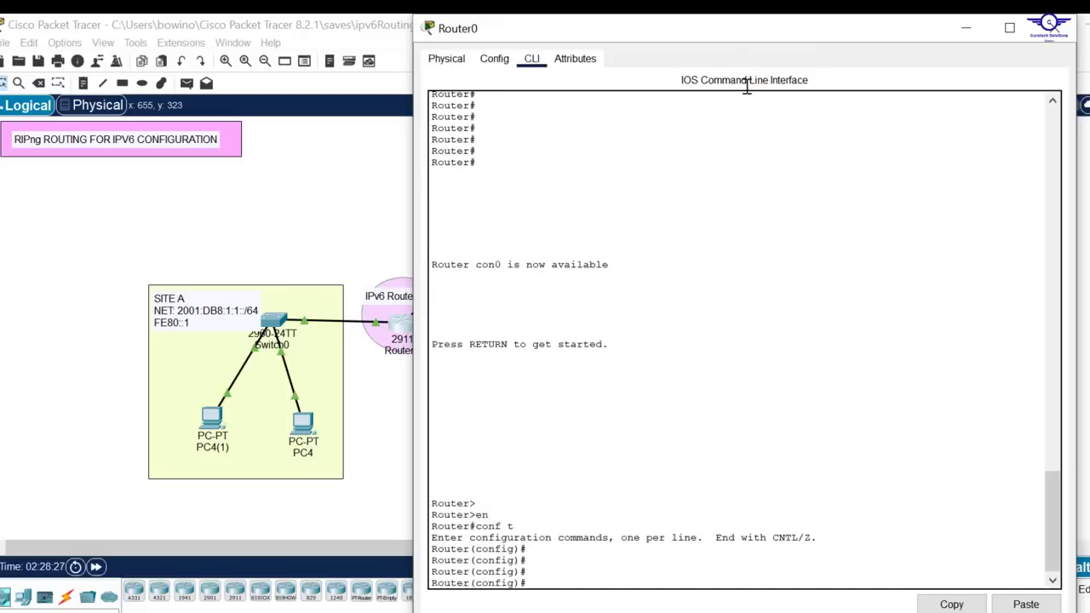
left_click_drag(738, 19, 788, 77)
key("Return")
key("Return")
key("Return")
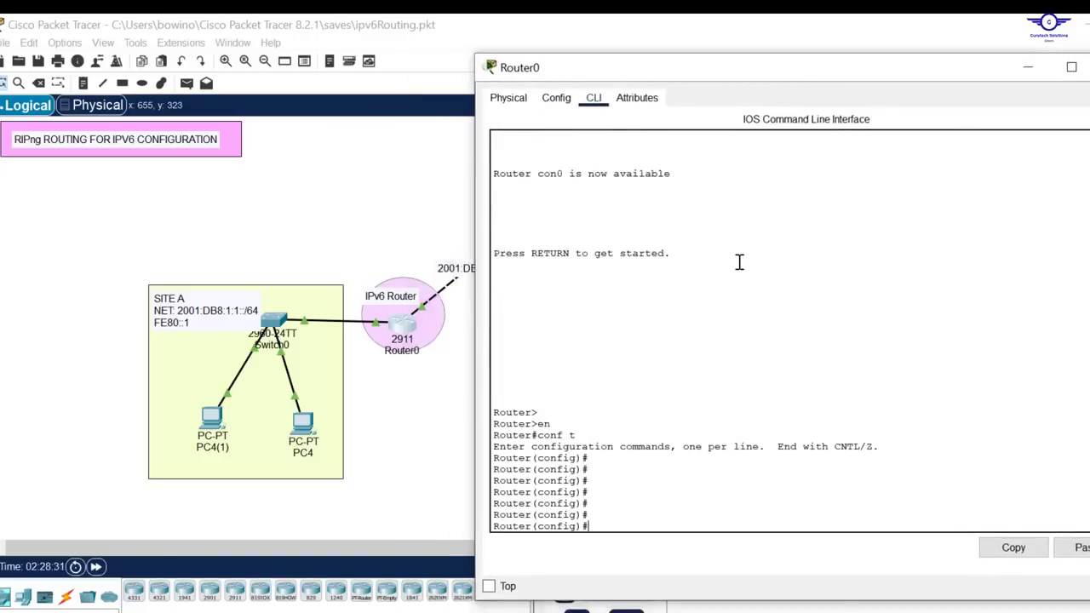
Start the ipv6 router rip command on Router0 and query the argument it expects
type("ipv")
key("Tab")
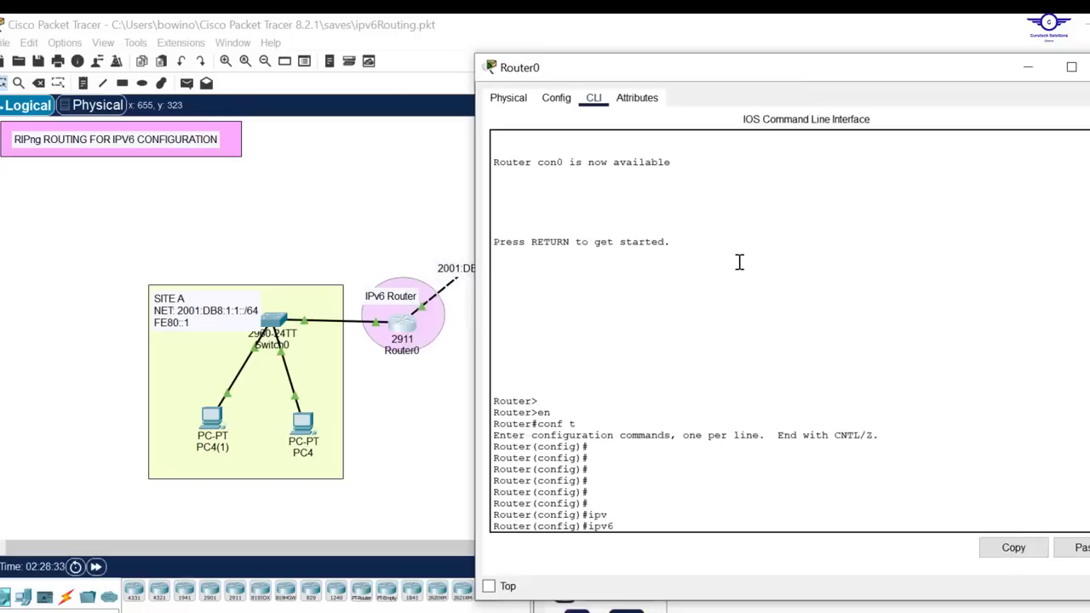
type("router rip ?")
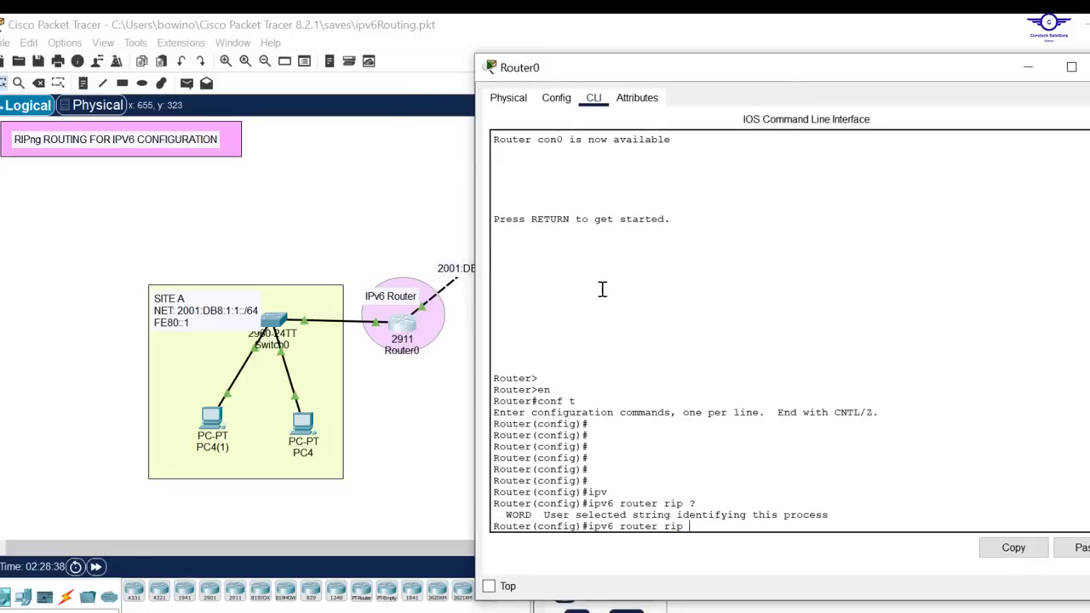
left_click_drag(505, 515, 531, 519)
left_click(734, 529)
Create the RIPng process named G20 on Router0 and exit to global configuration mode
type("2020")
key("BackSpace")
key("Return")
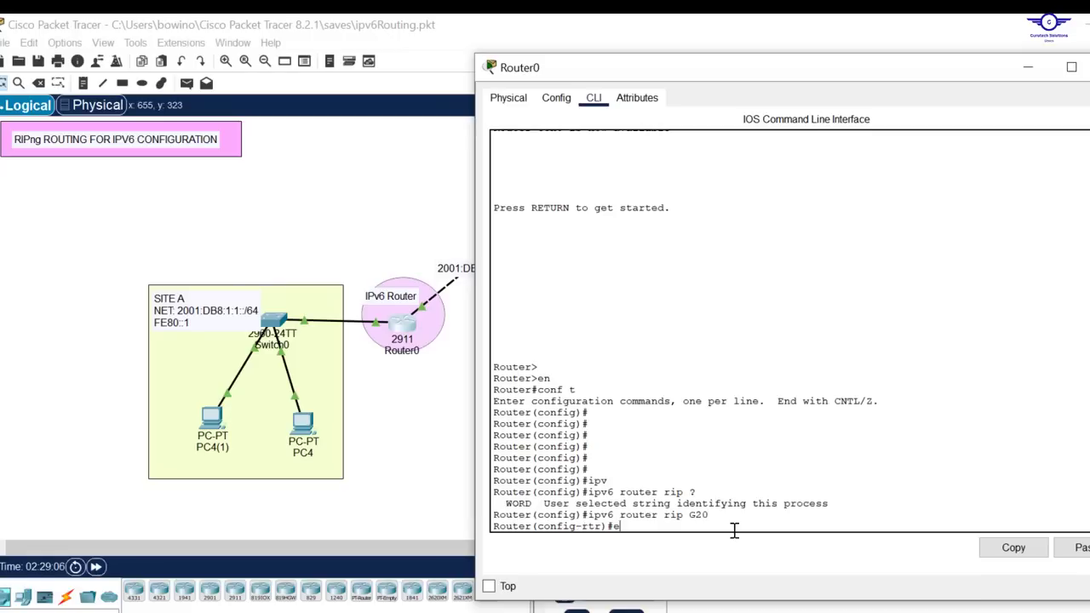
type("exit")
key("Return")
key("Return")
key("Return")
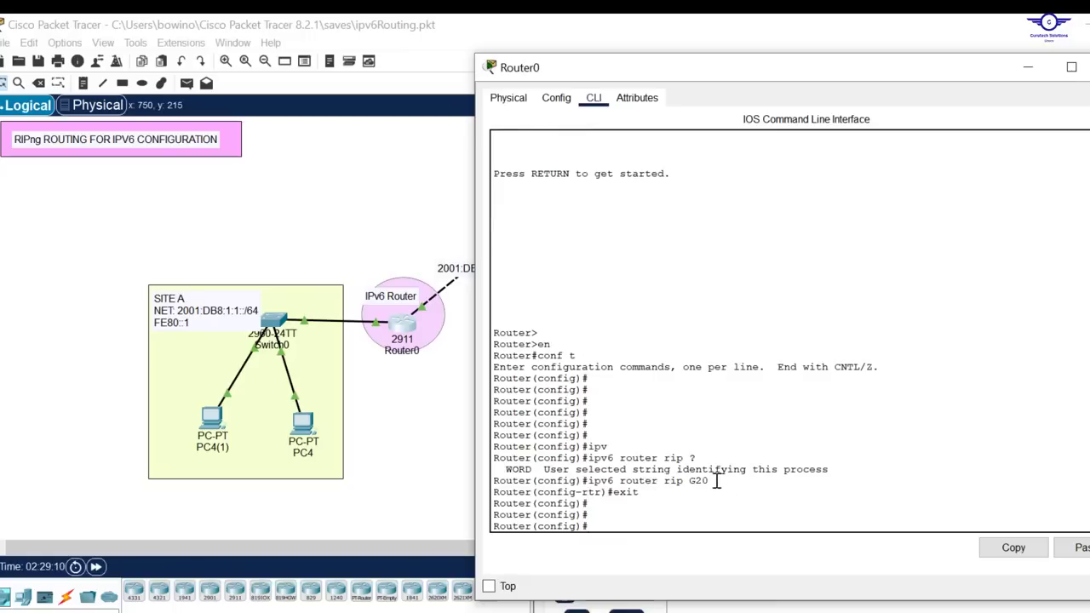
Check Router0's connected interfaces in the topology, then return to its CLI at the ipv6 router rip G20 line
left_click_drag(715, 482, 589, 482)
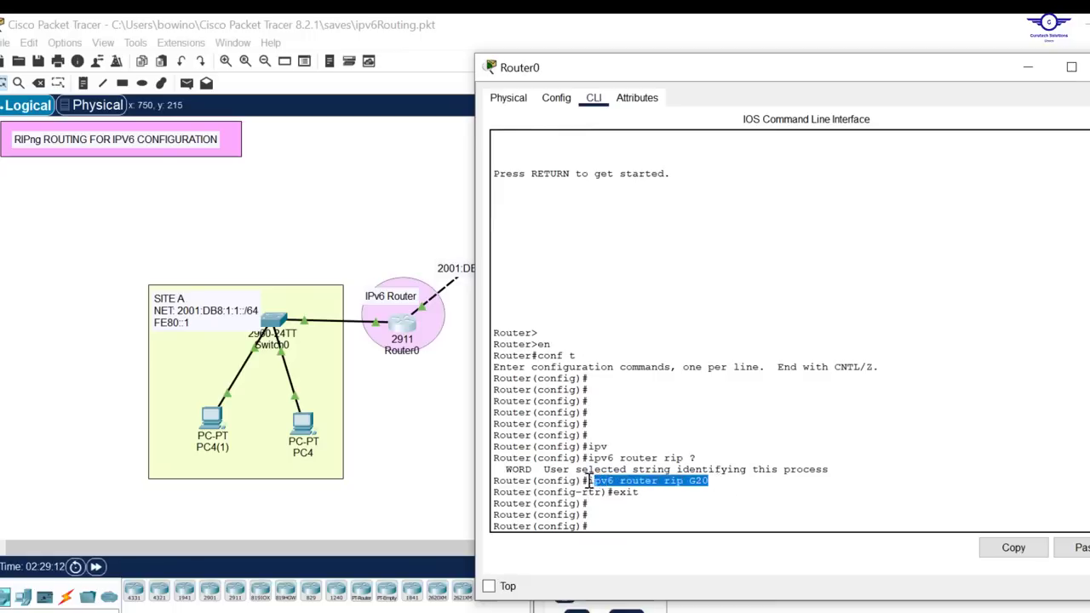
left_click(441, 416)
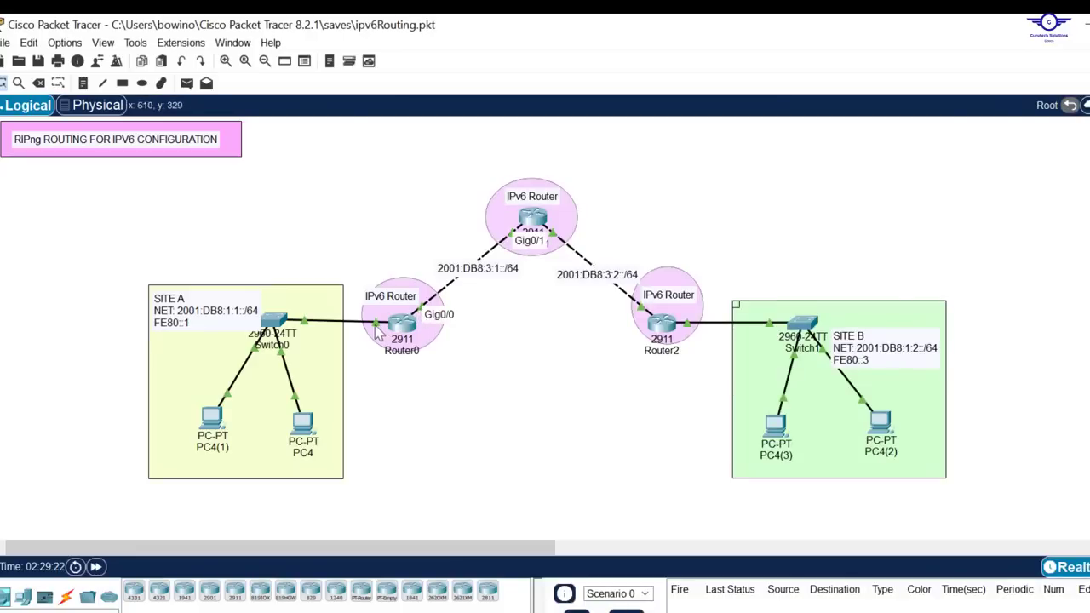
left_click(401, 325)
left_click_drag(588, 481, 708, 481)
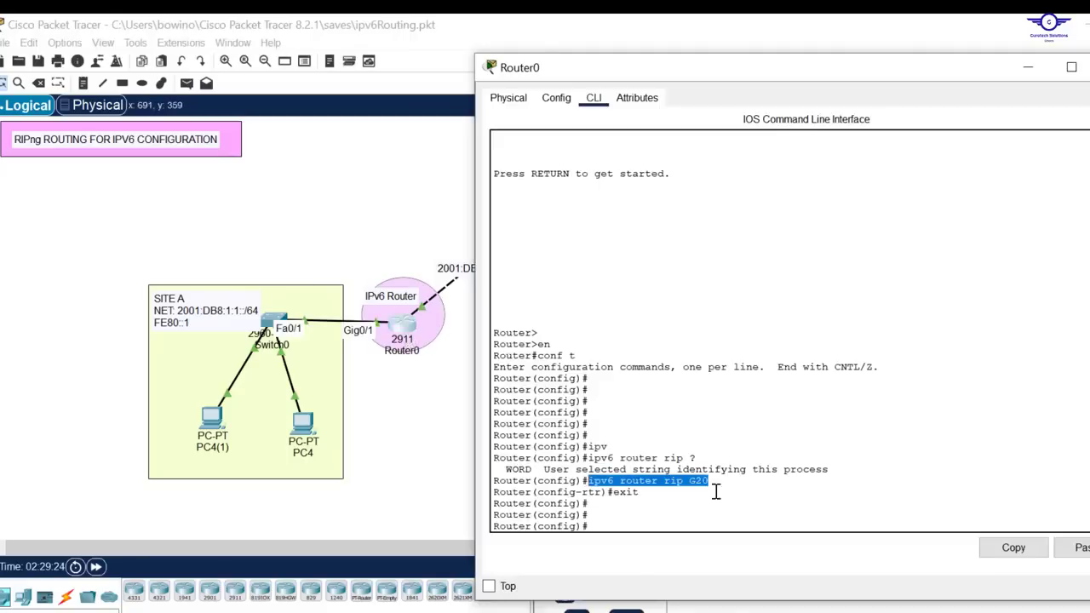
Enable RIPng on Router0's gig0/0 interface with ipv6 rip G20 enable, then exit the interface
left_click(623, 520)
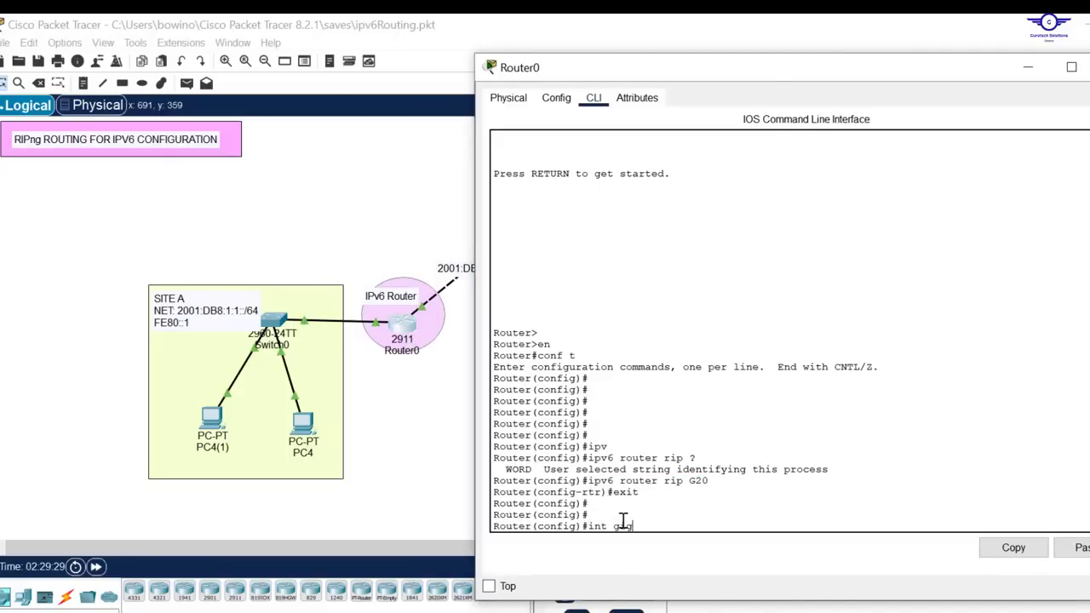
key("Return")
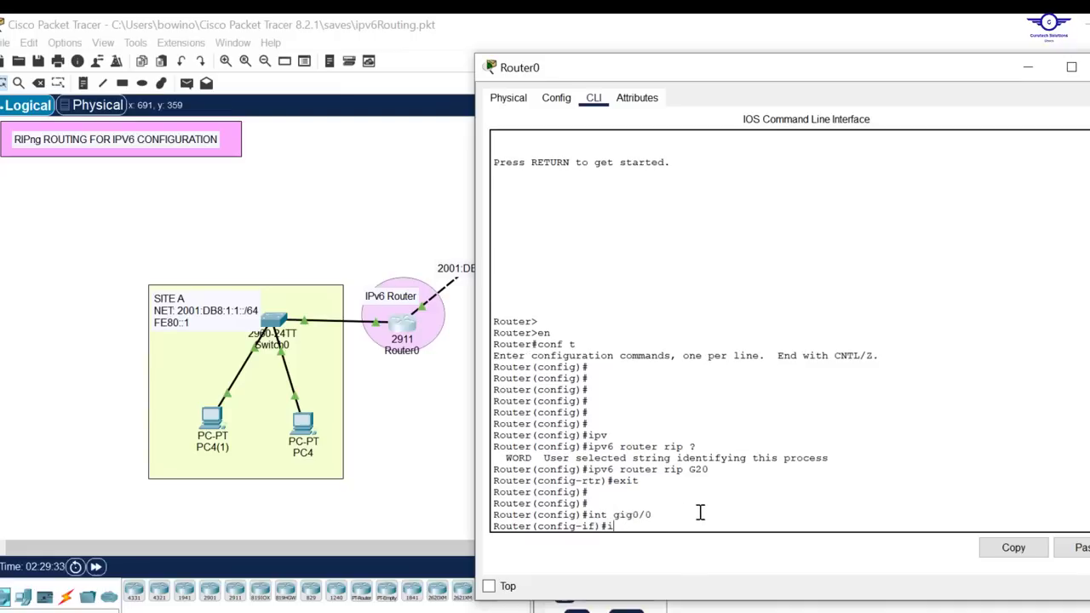
type("ipv")
key("Tab")
type("r")
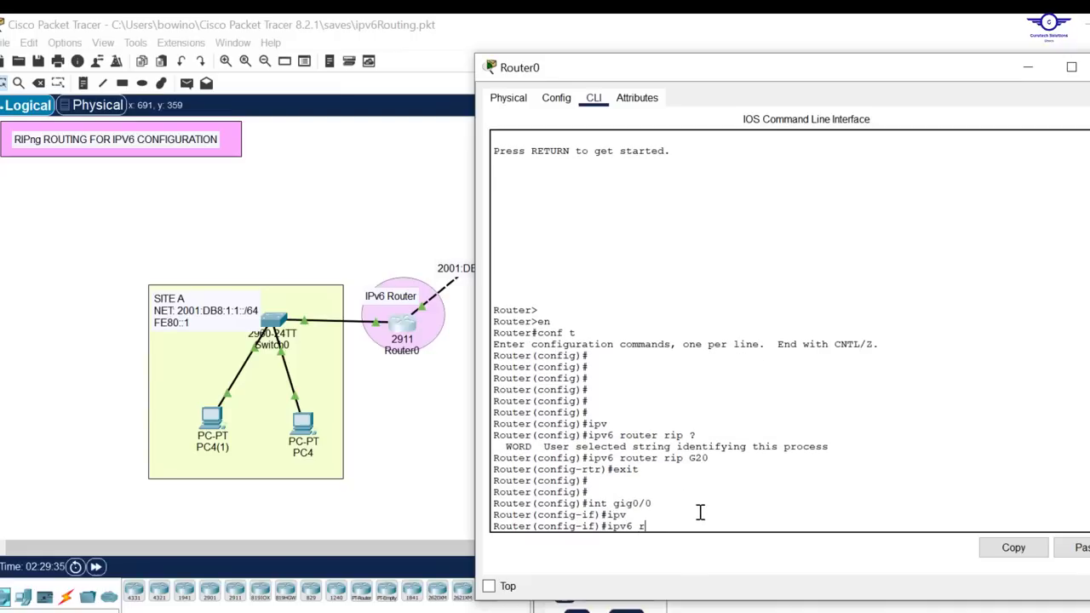
type("i")
key("Tab")
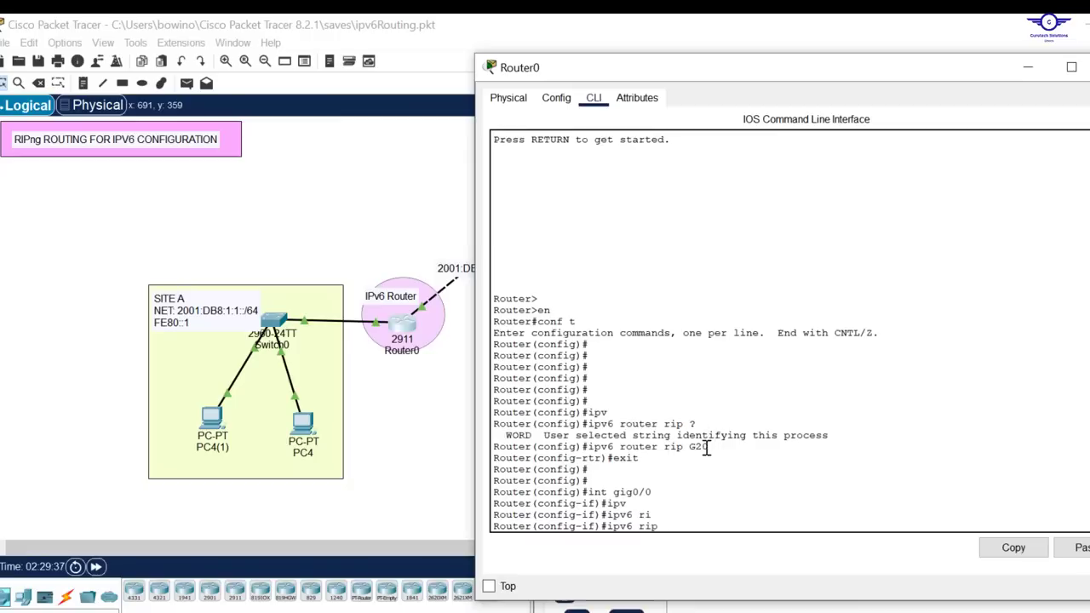
left_click_drag(705, 449, 690, 449)
type("G20")
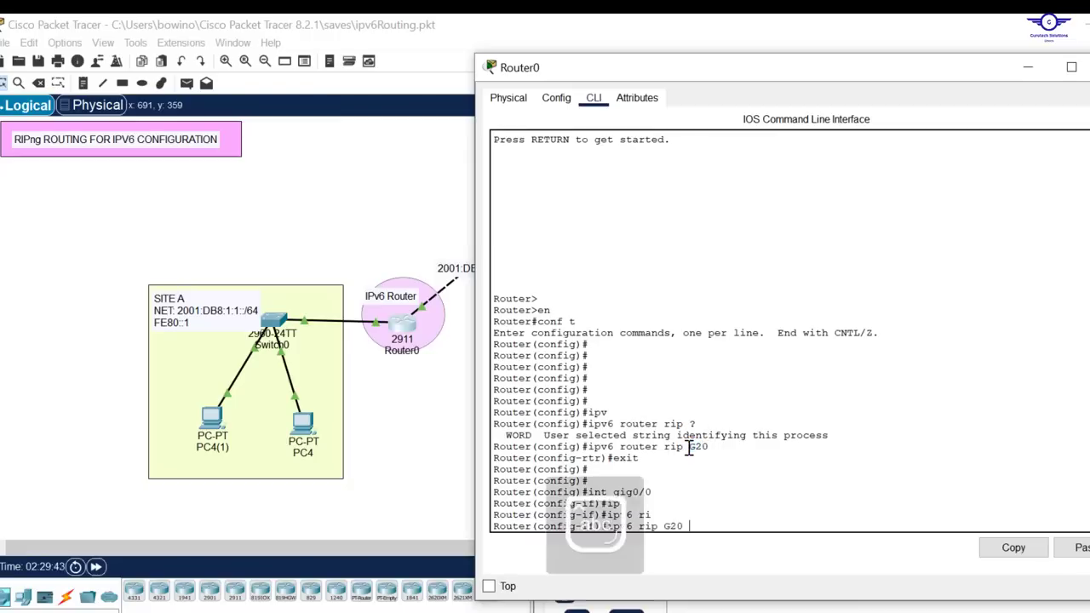
type(" e")
key("Tab")
key("Return")
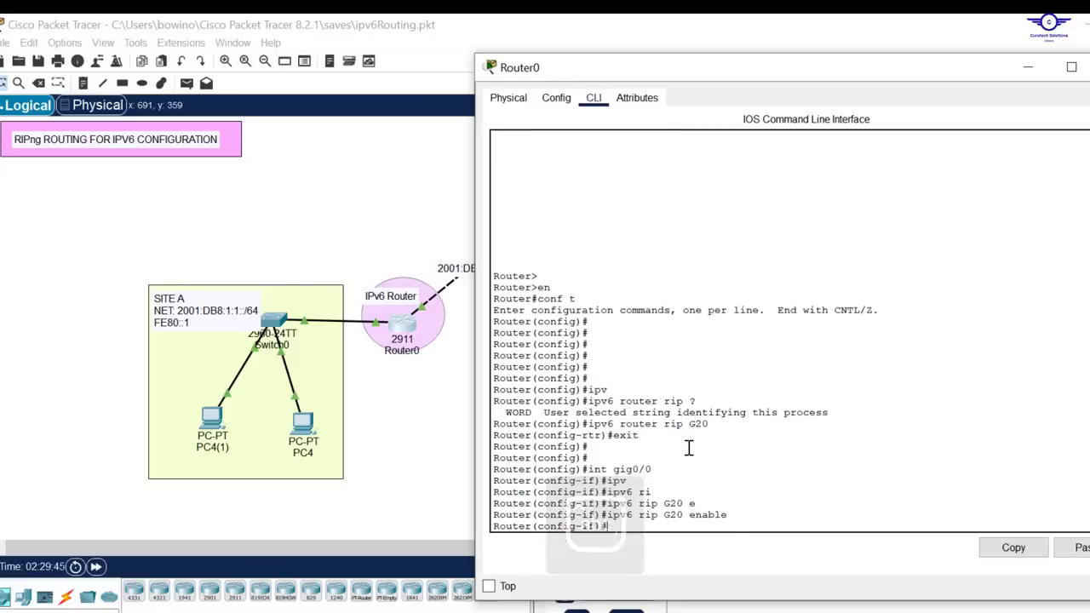
type("ex")
key("Return")
key("Return")
key("Return")
key("Return")
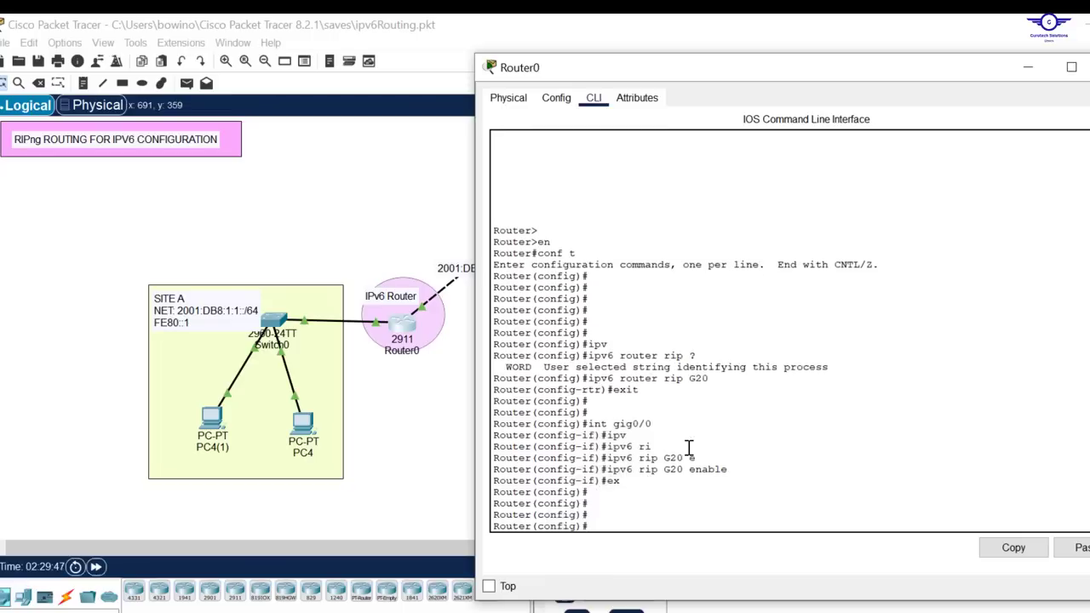
Enable RIPng process G20 on Router0's gig0/1 interface, then exit the interface
key("Up")
key("Up")
type("1")
key("Return")
key("Up")
key("Up")
key("Up")
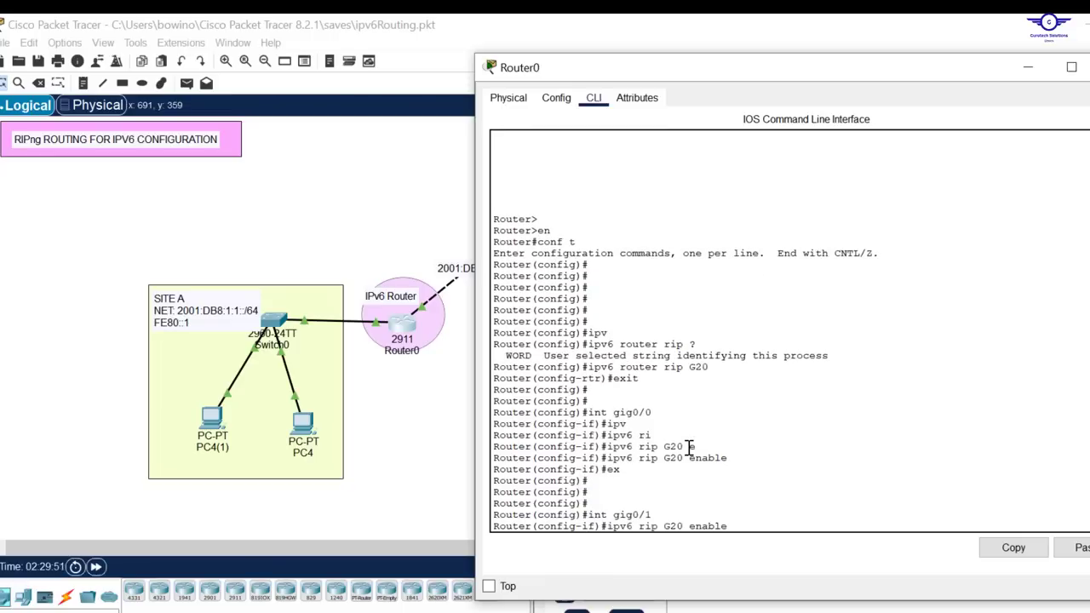
key("Return")
type("ex")
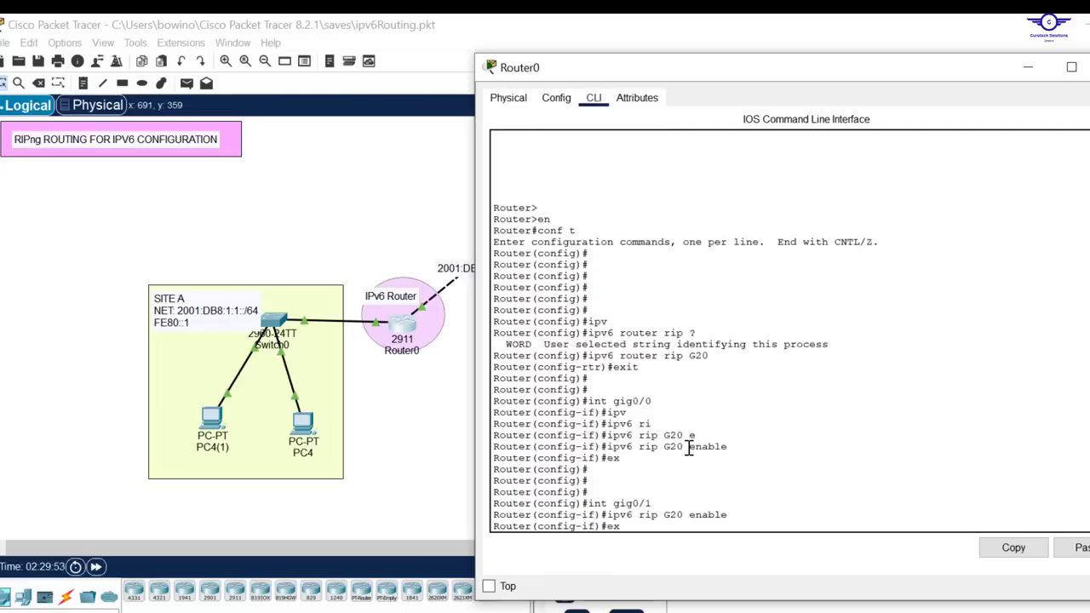
key("Return")
key("Return")
key("Return")
key("Return")
Save Router0's configuration with do wr and return to the topology
type("do wr")
key("Return")
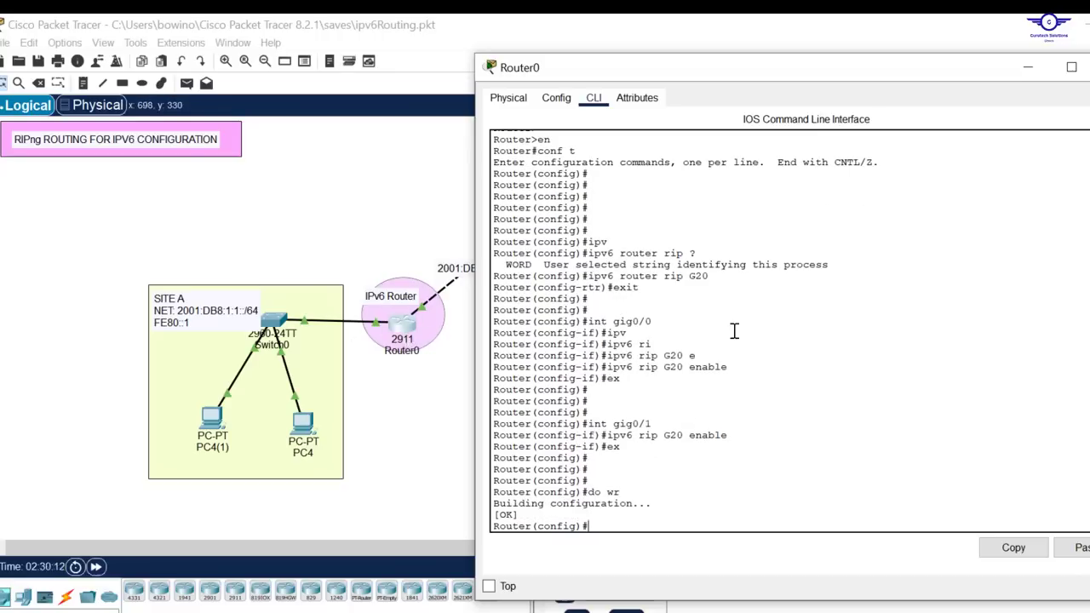
left_click(432, 201)
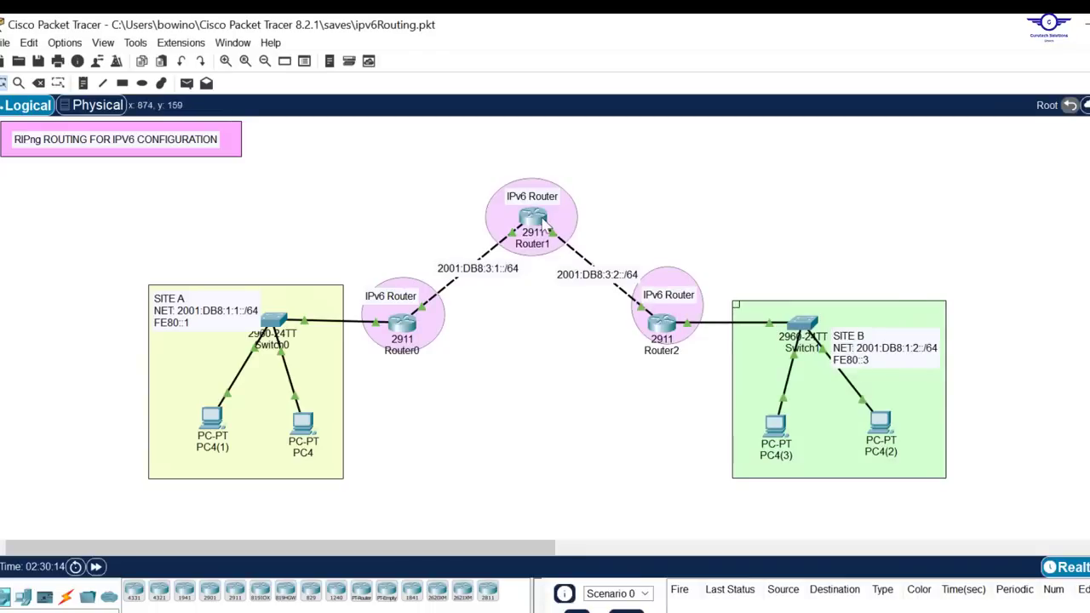
Reopen Router0's CLI, open a blank Notepad document, and place it so the RIPng commands remain readable
left_click(402, 328)
key("super")
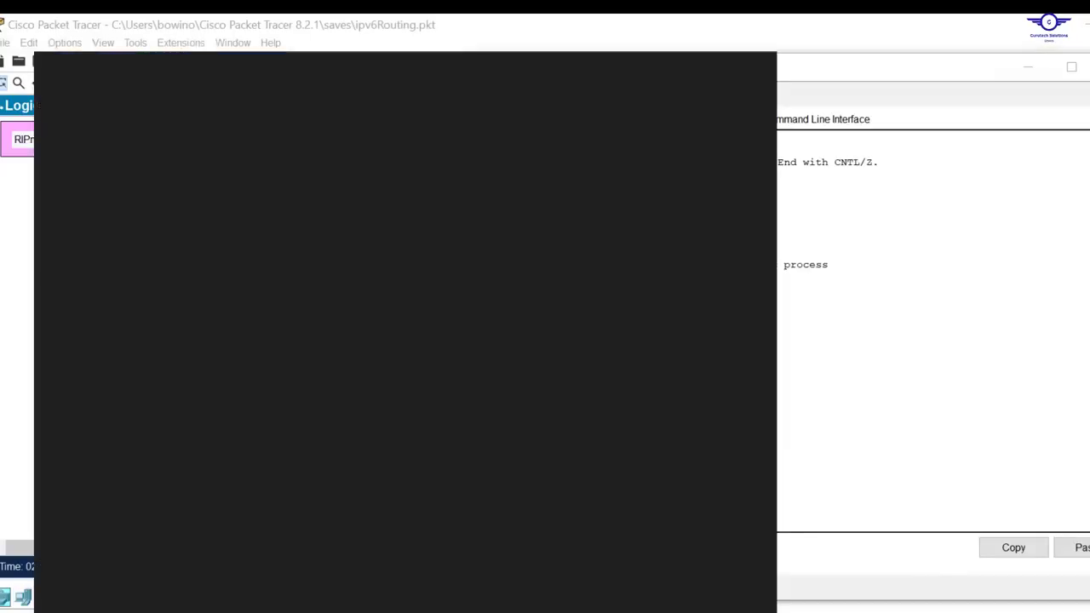
type("no")
key("Return")
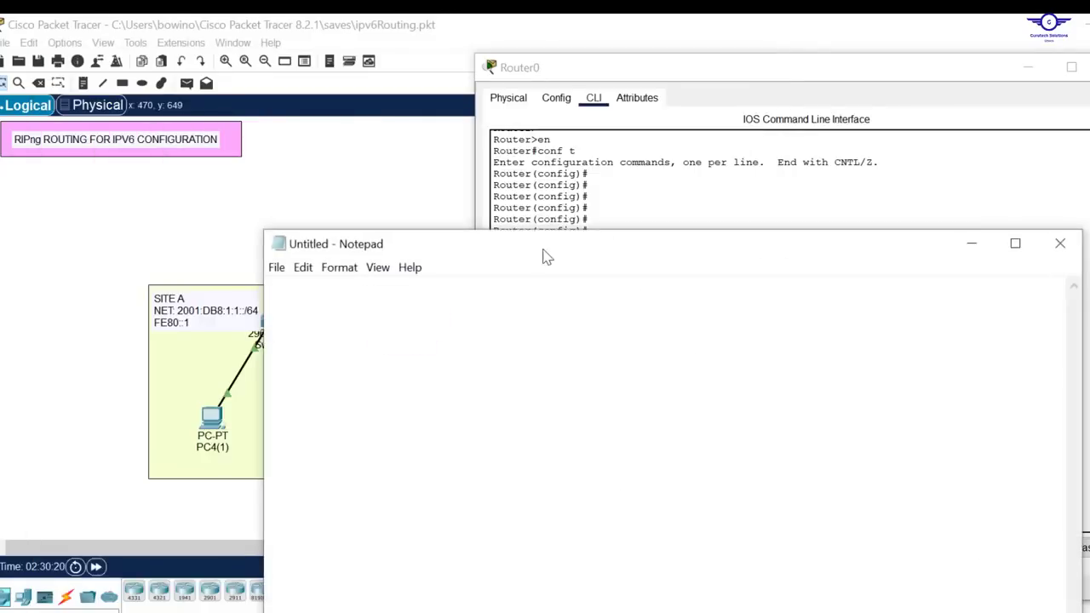
left_click_drag(644, 253, 705, 420)
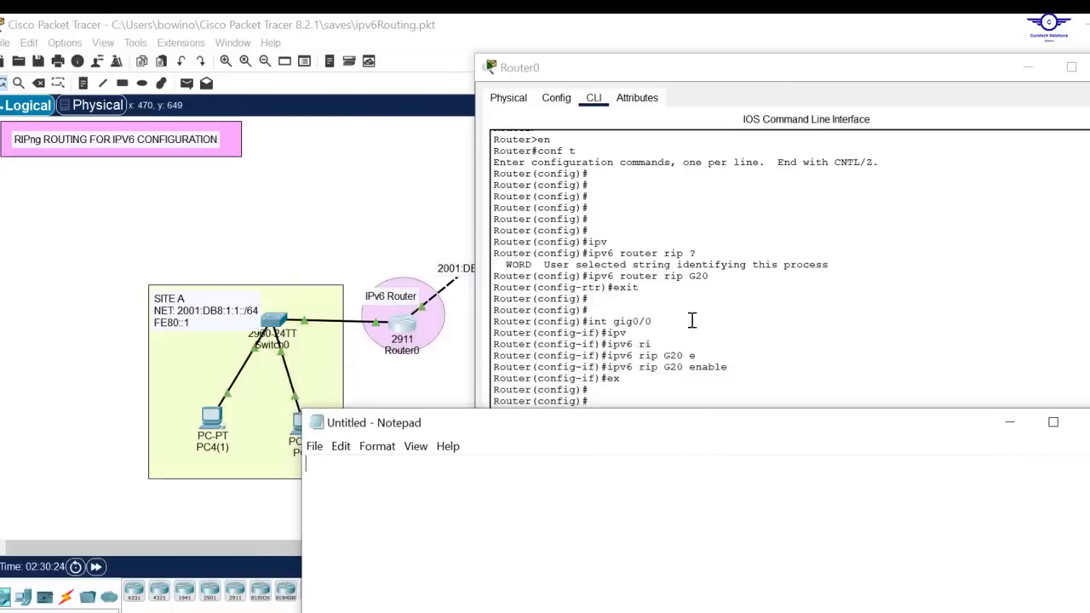
Copy the ipv6 router rip G20 command from Router0's CLI into the Notepad document
left_click_drag(706, 277, 586, 277)
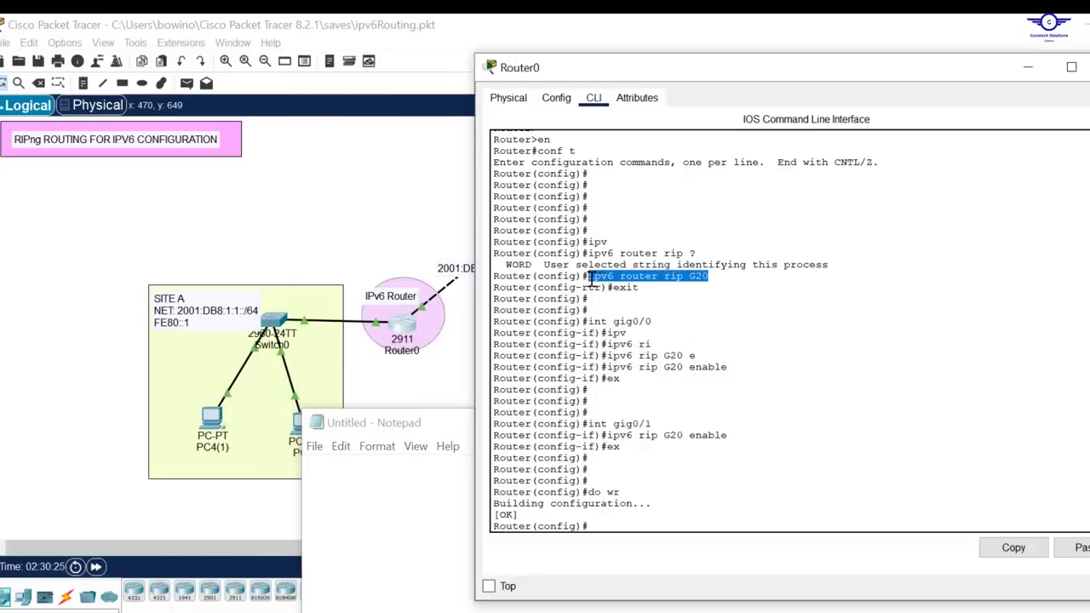
left_click(1013, 547)
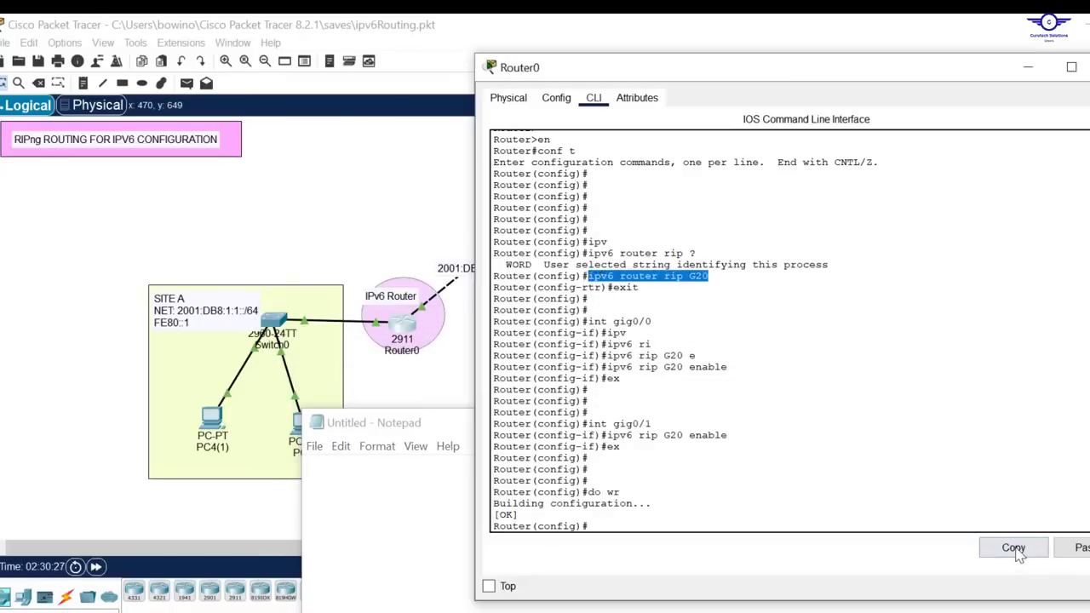
left_click(397, 474)
key("ctrl+v")
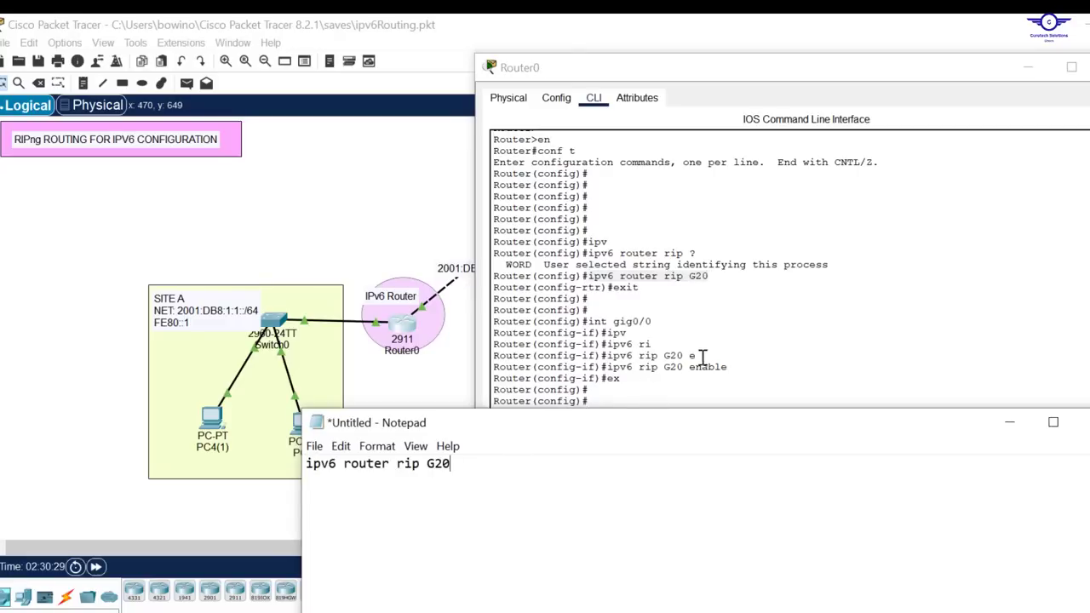
Copy the int gig0/0 command from Router0's CLI onto a new line in the Notepad document
left_click_drag(652, 322, 590, 324)
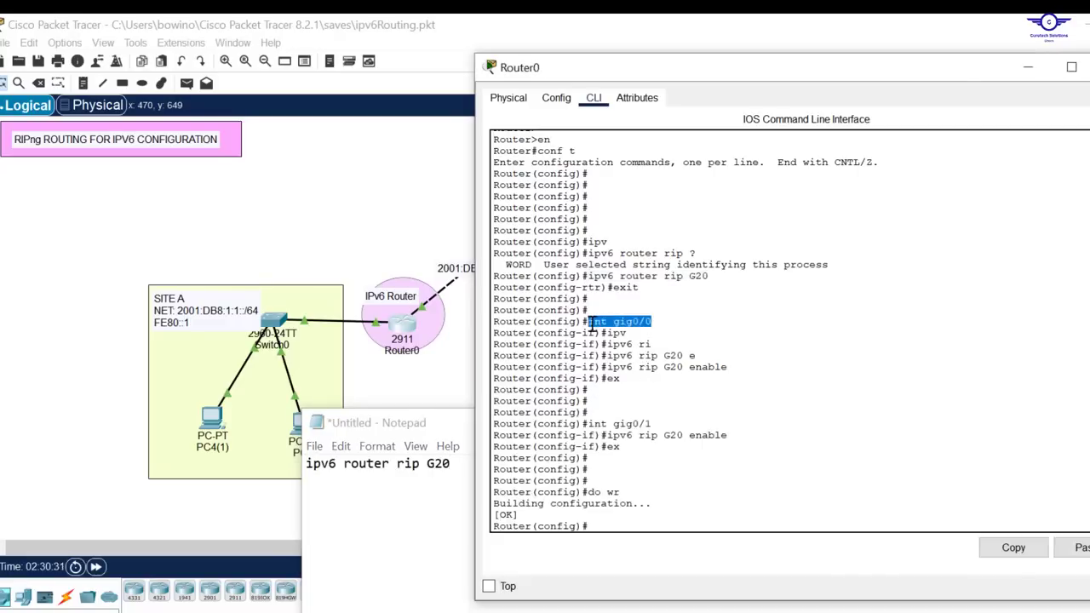
key("ctrl+c")
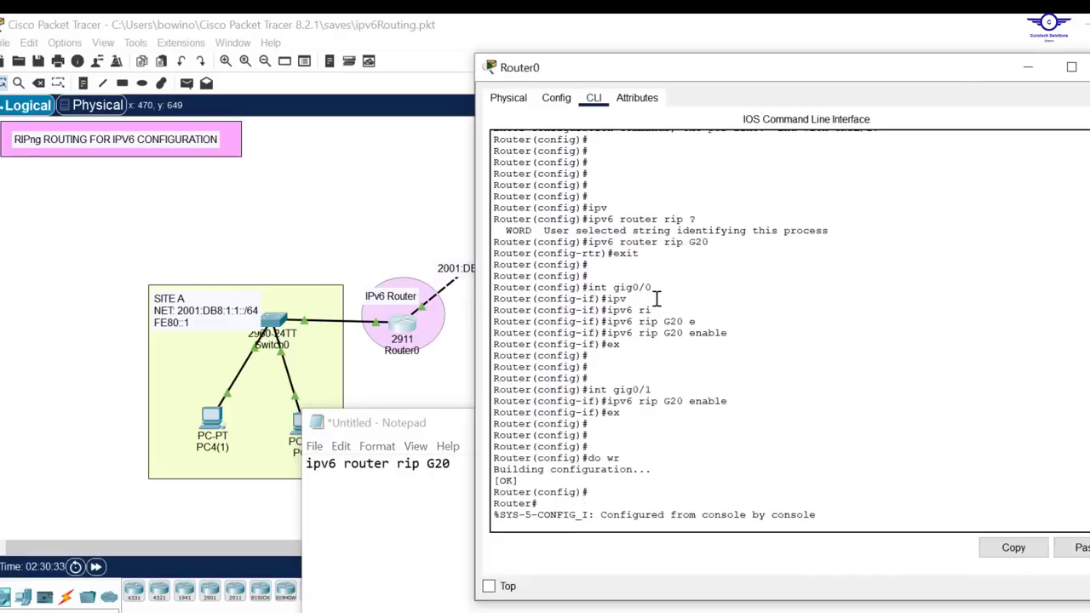
left_click_drag(652, 288, 588, 288)
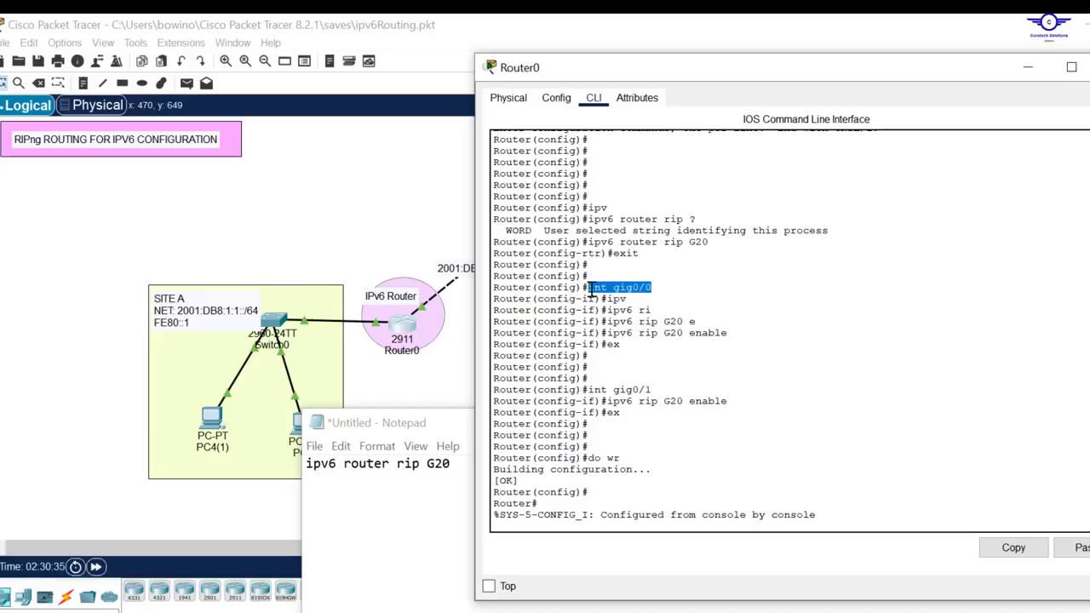
left_click(1012, 548)
left_click(462, 476)
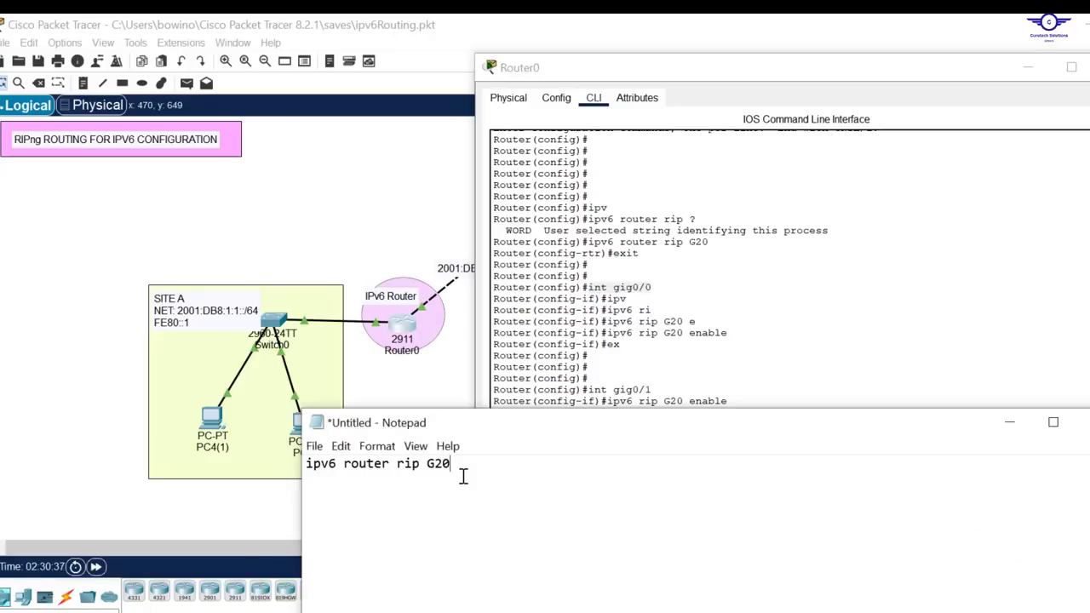
key("ctrl+v")
Copy the ipv6 rip G20 enable command from Router0's CLI below int gig0/0 in Notepad and add ex on the following line
left_click(732, 332)
left_click_drag(733, 332, 609, 334)
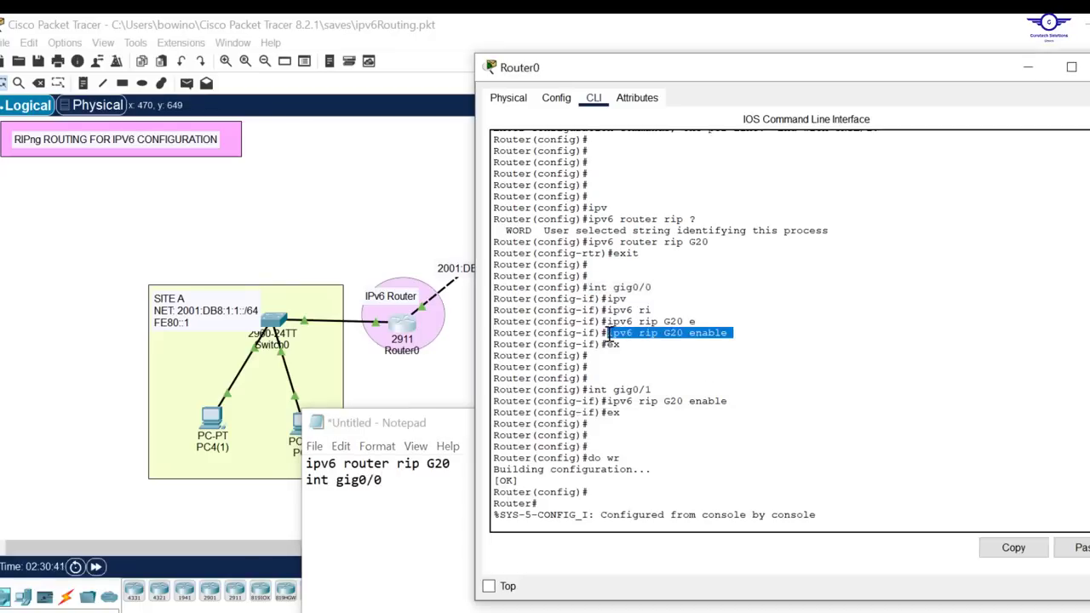
left_click(1012, 547)
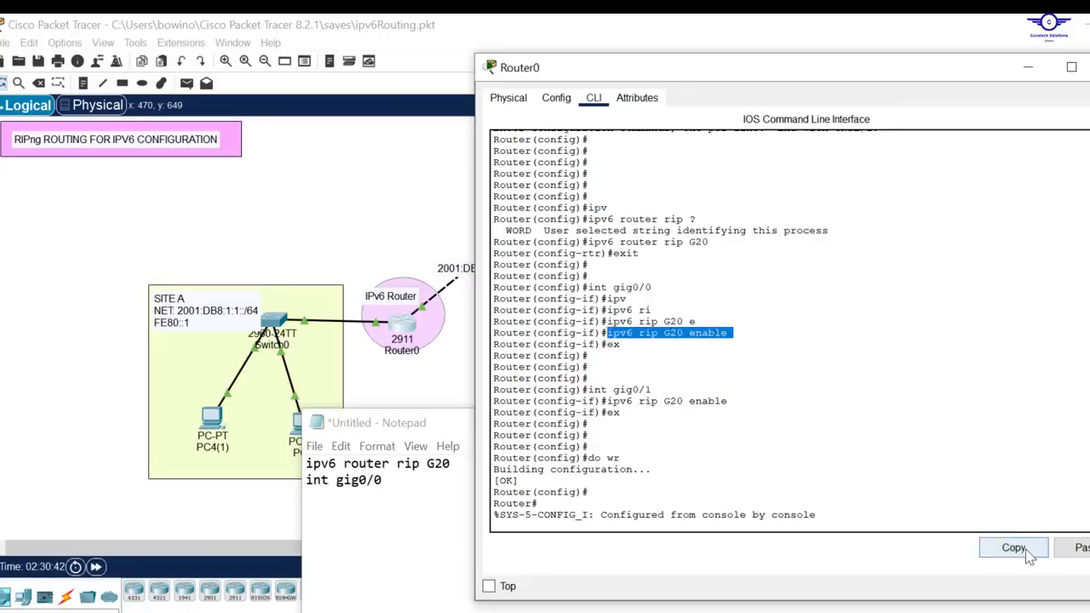
left_click(424, 489)
key("ctrl+v")
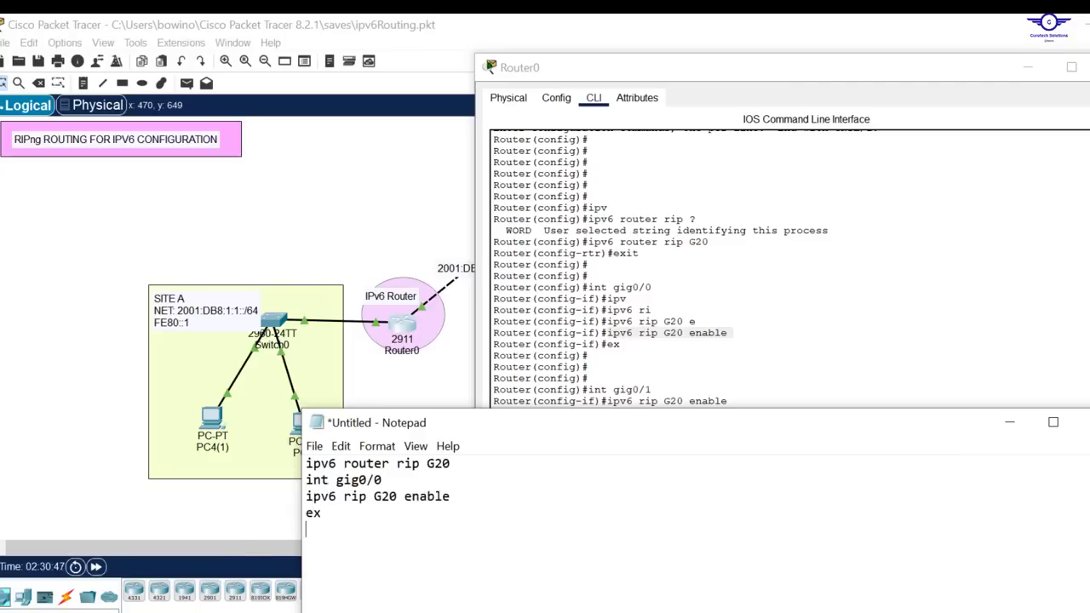
Duplicate the three-line interface block at the end of the Notepad document and change the duplicate's interface to gig0/1
left_click_drag(332, 515, 471, 466)
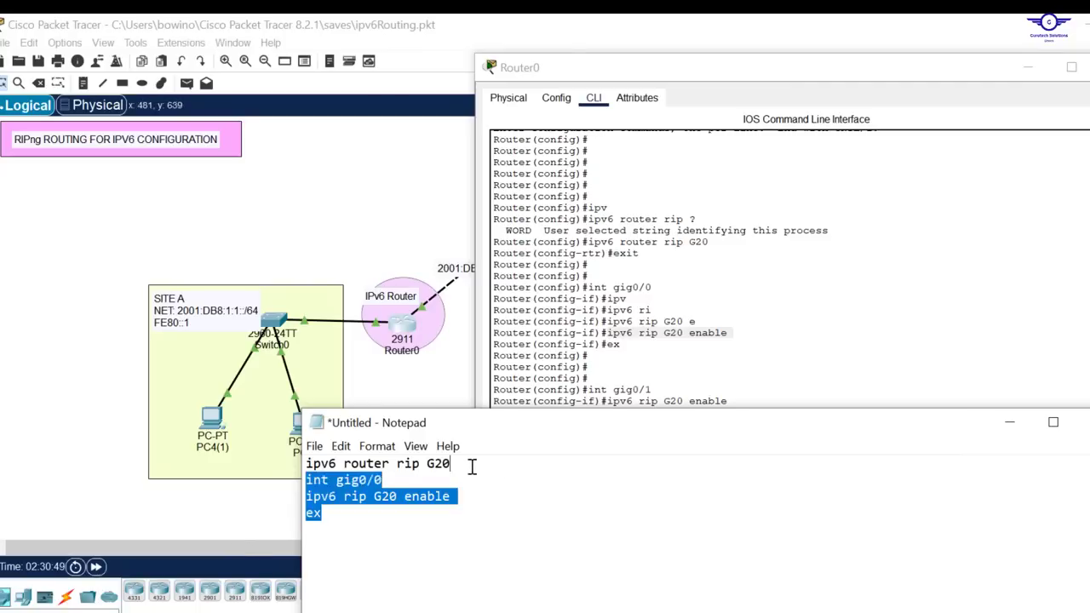
left_click(325, 525)
key("ctrl+v")
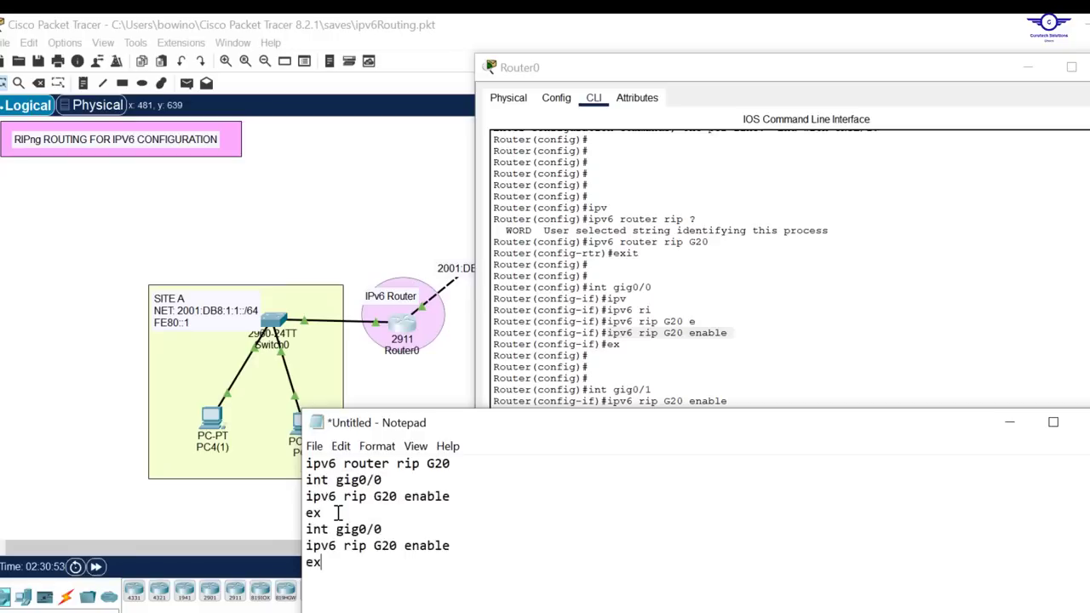
left_click(396, 529)
key("BackSpace")
type("1")
Copy all the commands in Notepad, open Router1's CLI, and enter global configuration mode with en and conf t
key("ctrl+a")
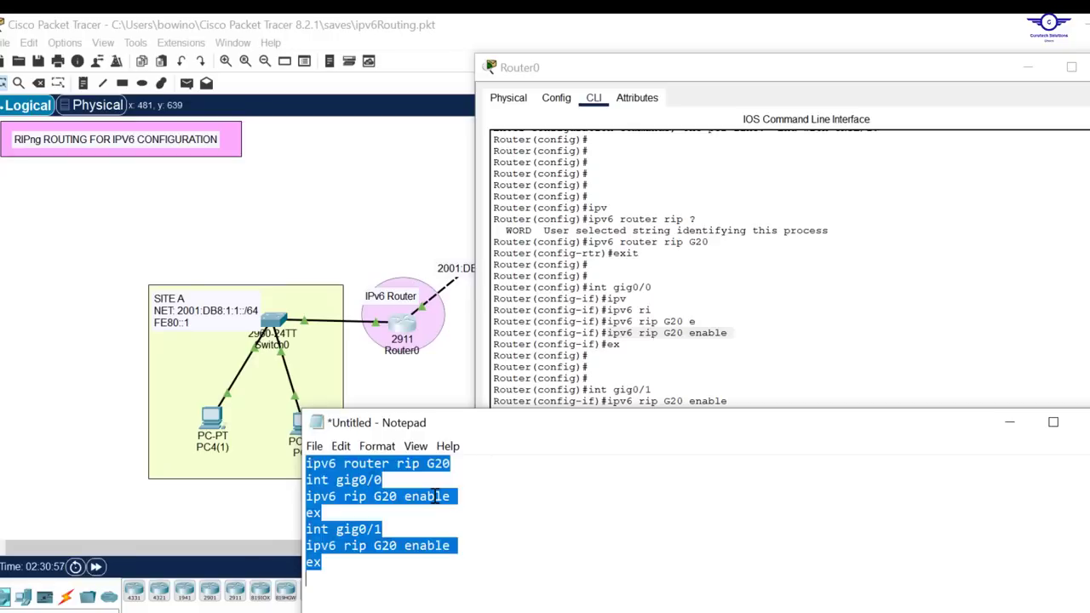
left_click_drag(368, 131, 535, 217)
left_click(534, 218)
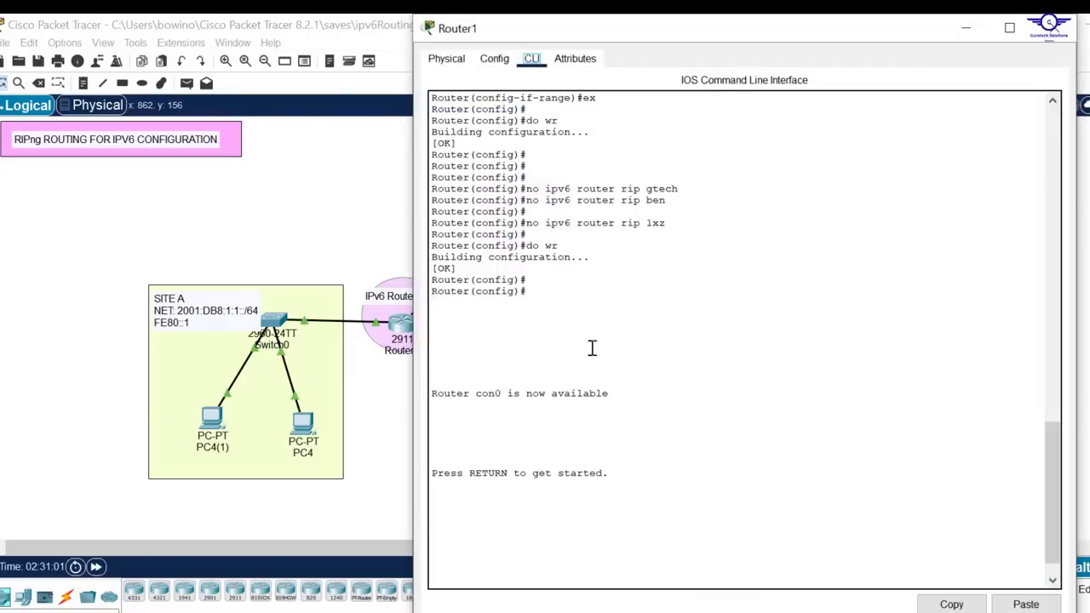
key("Return")
key("Return")
type("en")
key("Return")
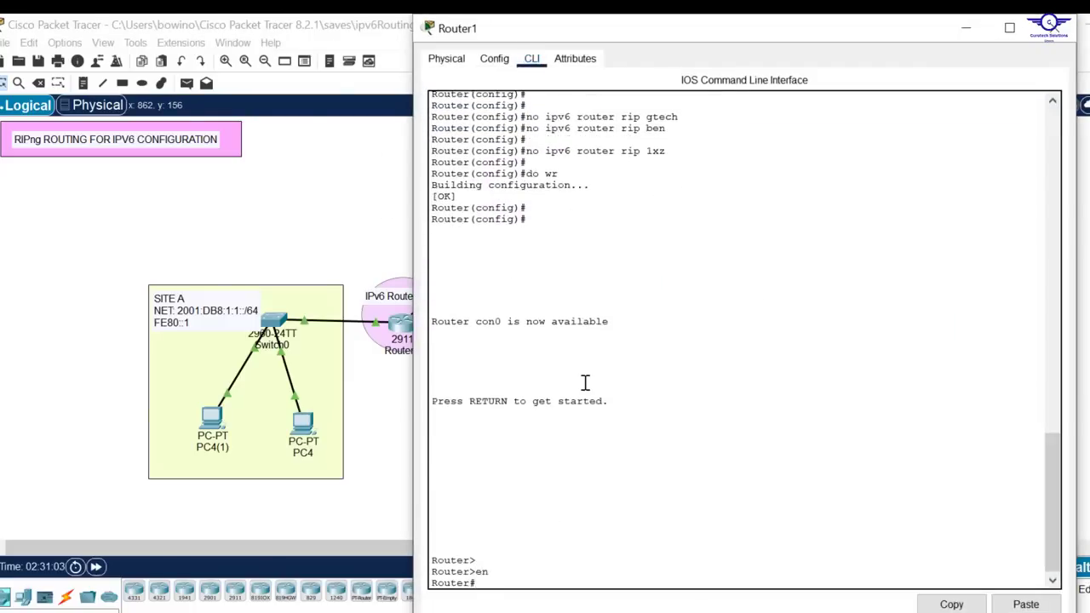
type("conf t")
key("Return")
key("Return")
key("Return")
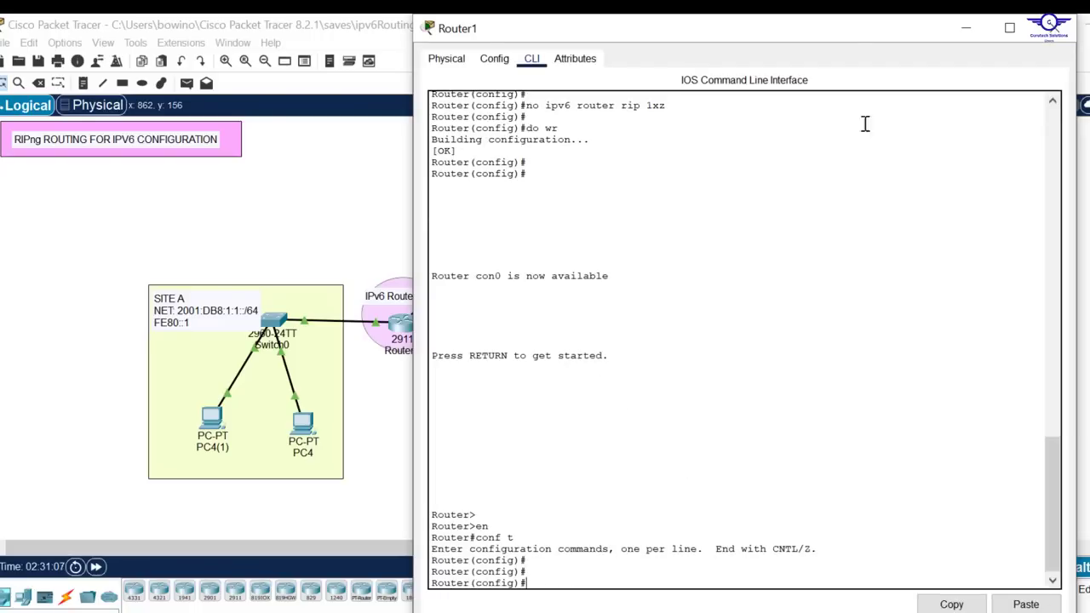
Paste the copied RIPng G20 commands into Router1's CLI, save with do wr, and close the router window after reviewing the entries
left_click_drag(824, 28, 816, 90)
scroll(896, 352, "down", 5)
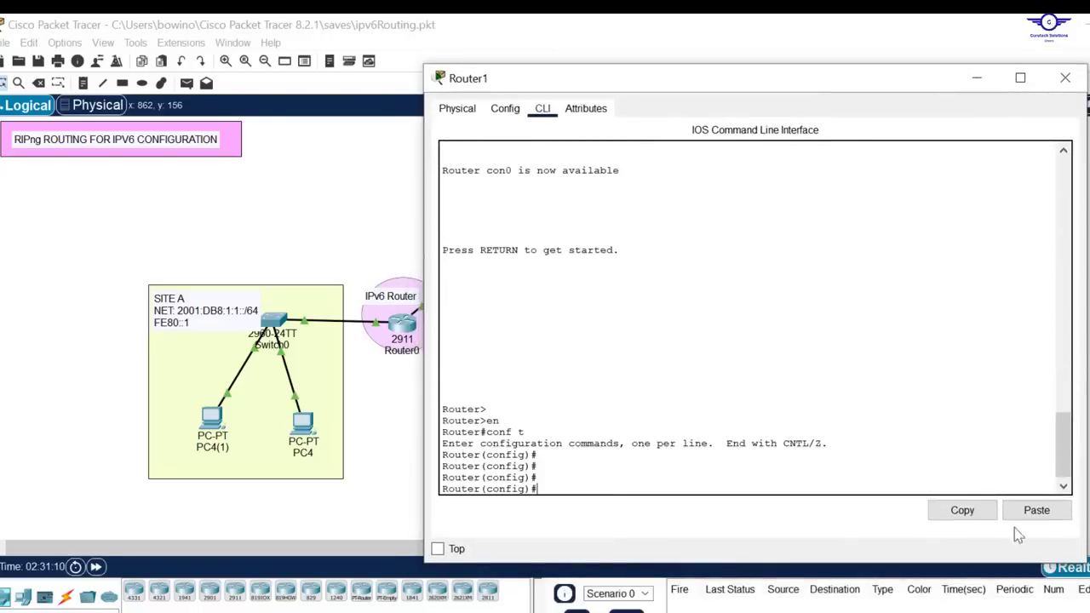
left_click(1035, 511)
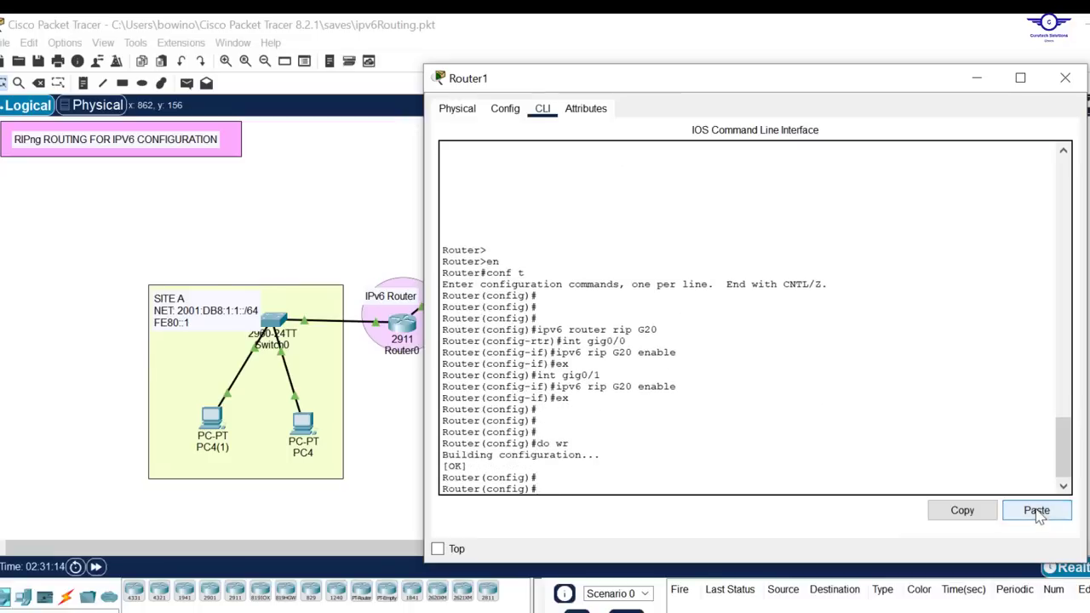
left_click_drag(659, 332, 537, 335)
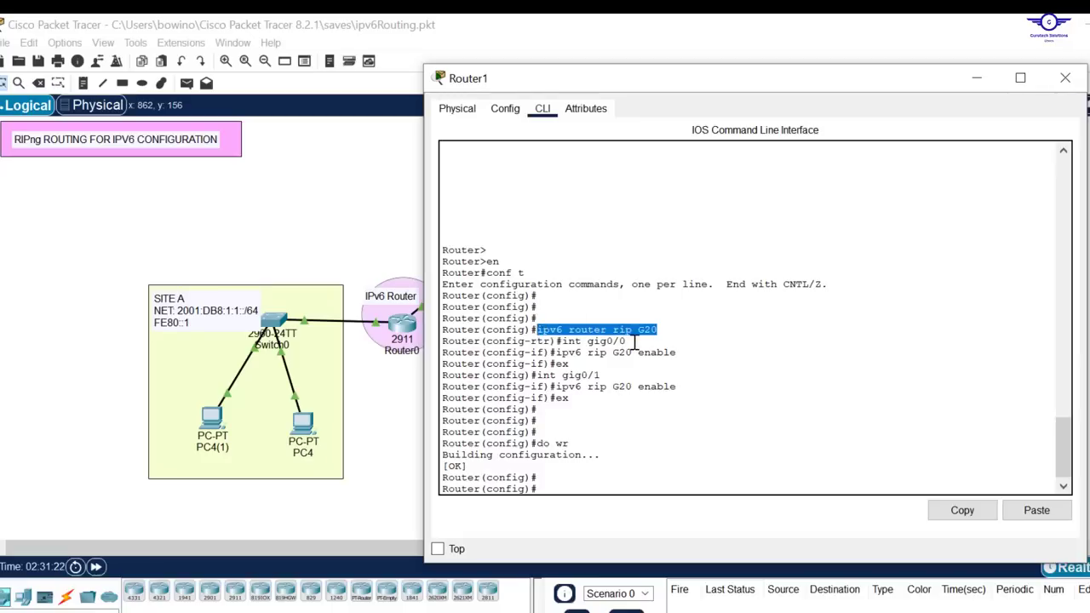
left_click_drag(626, 342, 569, 342)
left_click_drag(683, 352, 560, 350)
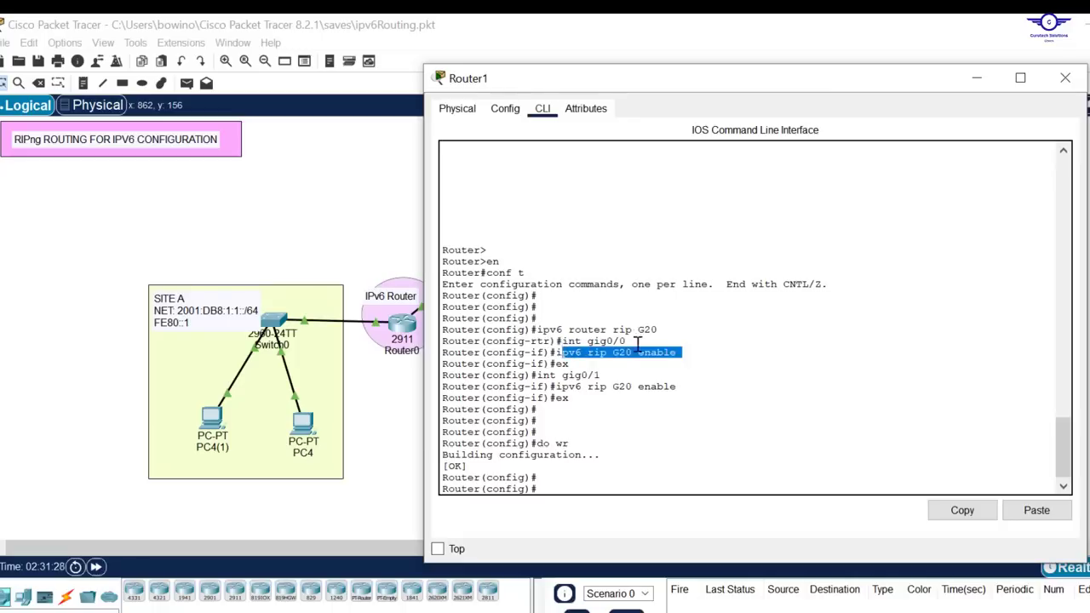
left_click_drag(659, 330, 642, 329)
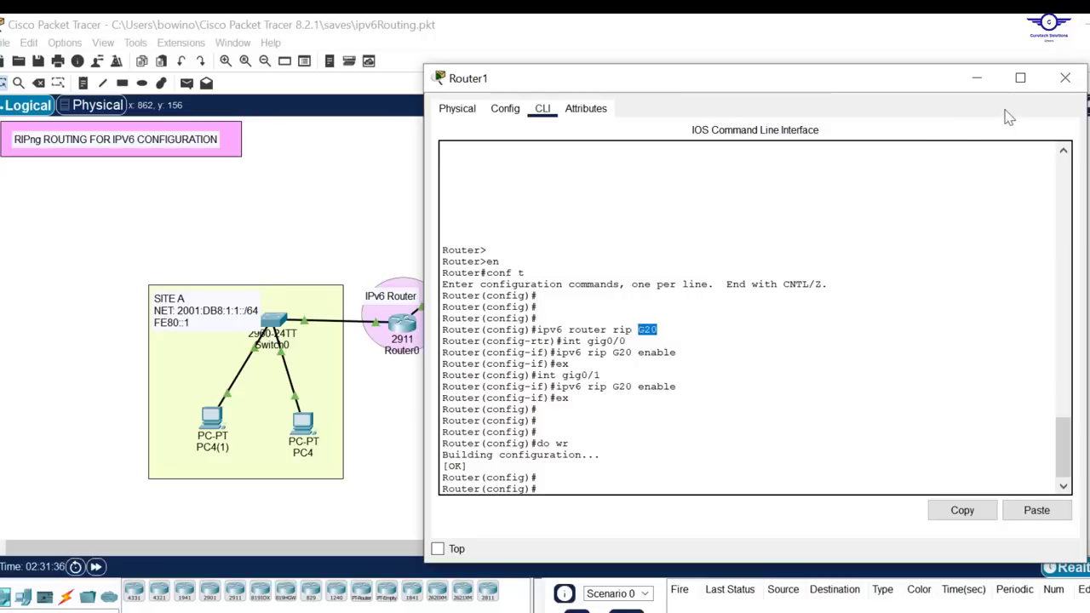
left_click(1065, 83)
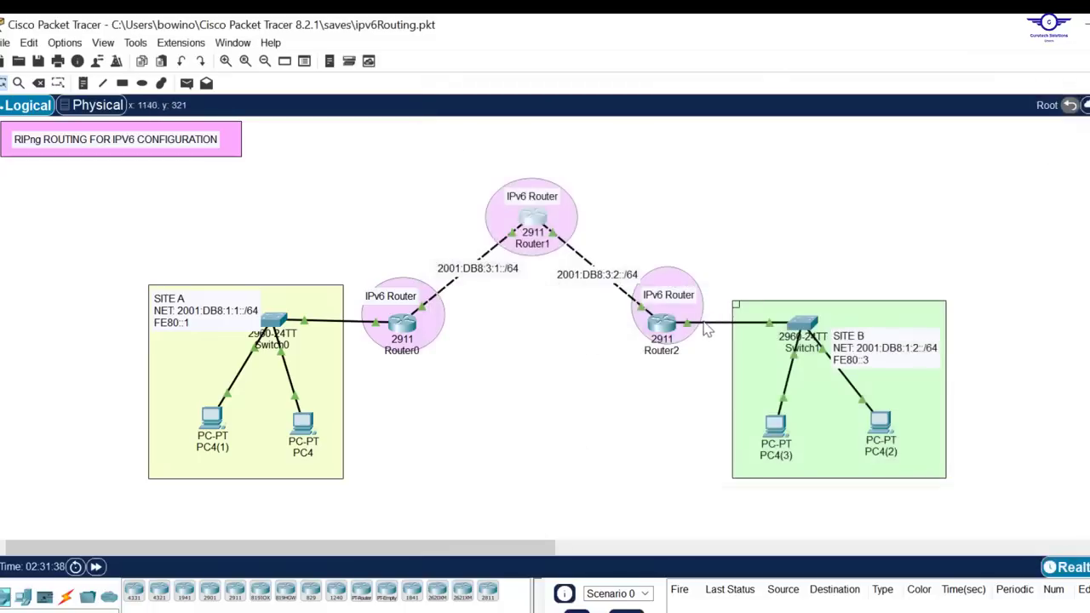
Open Router2's CLI and enter global configuration mode with en and conf t
left_click(672, 328)
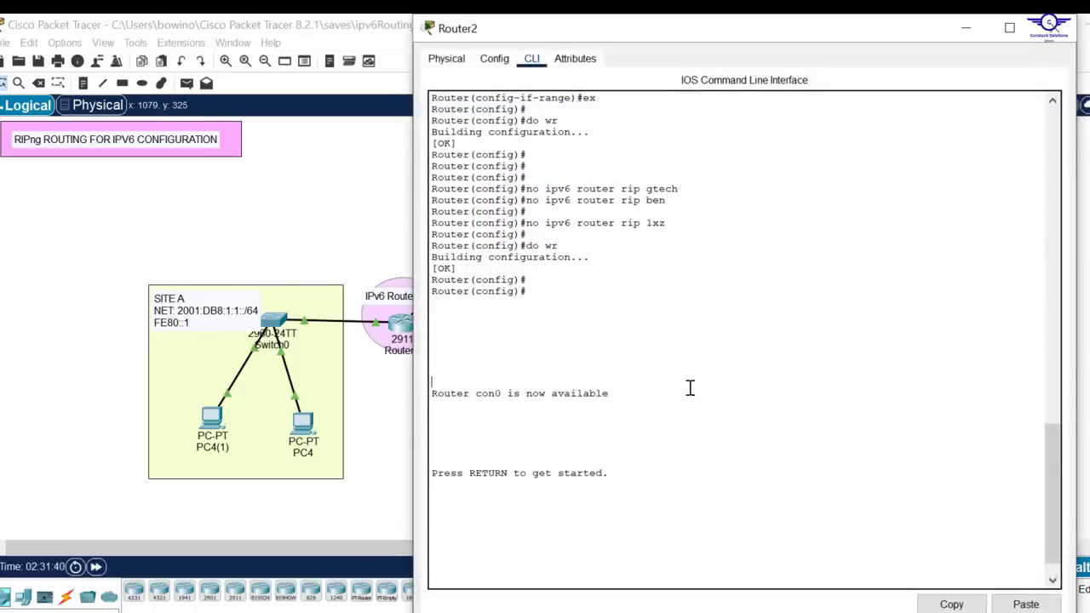
key("Return")
key("Return")
left_click_drag(730, 23, 724, 53)
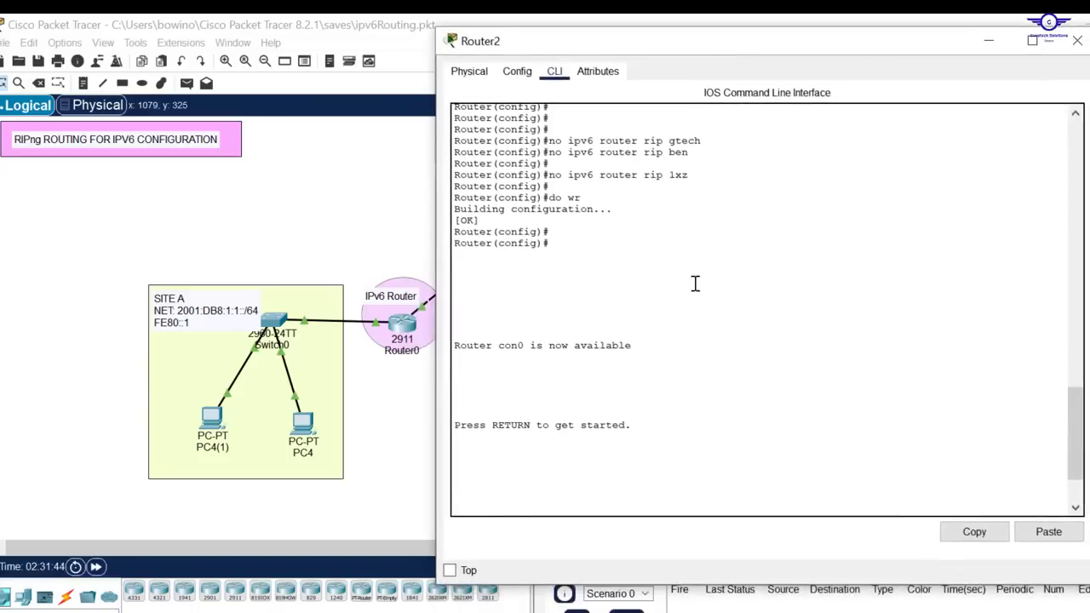
key("Return")
key("Return")
key("Return")
key("Return")
type("en")
key("Return")
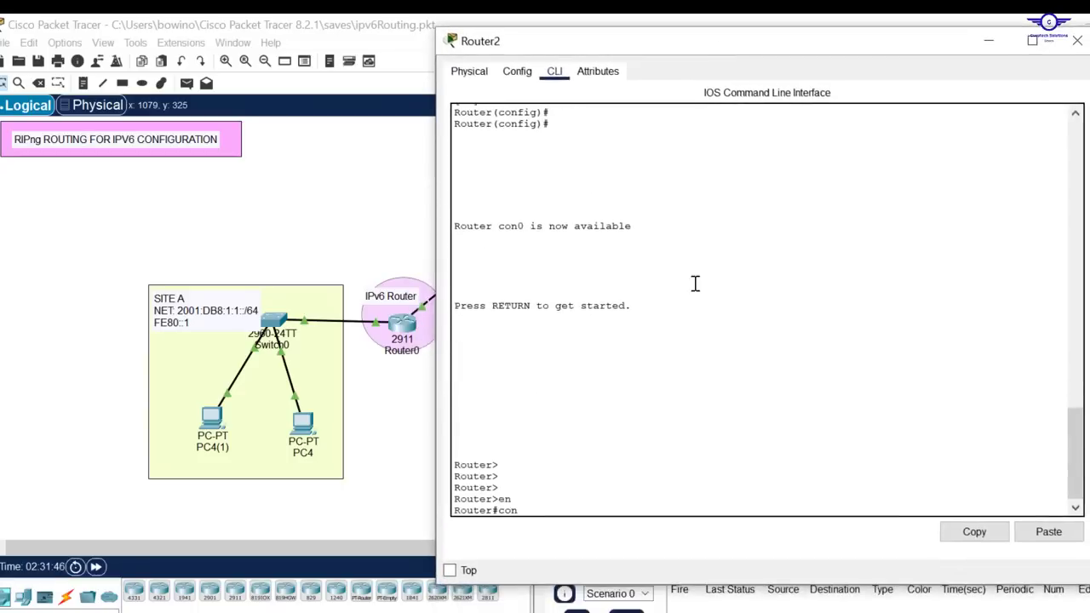
type("conf t")
key("Return")
key("Return")
key("Return")
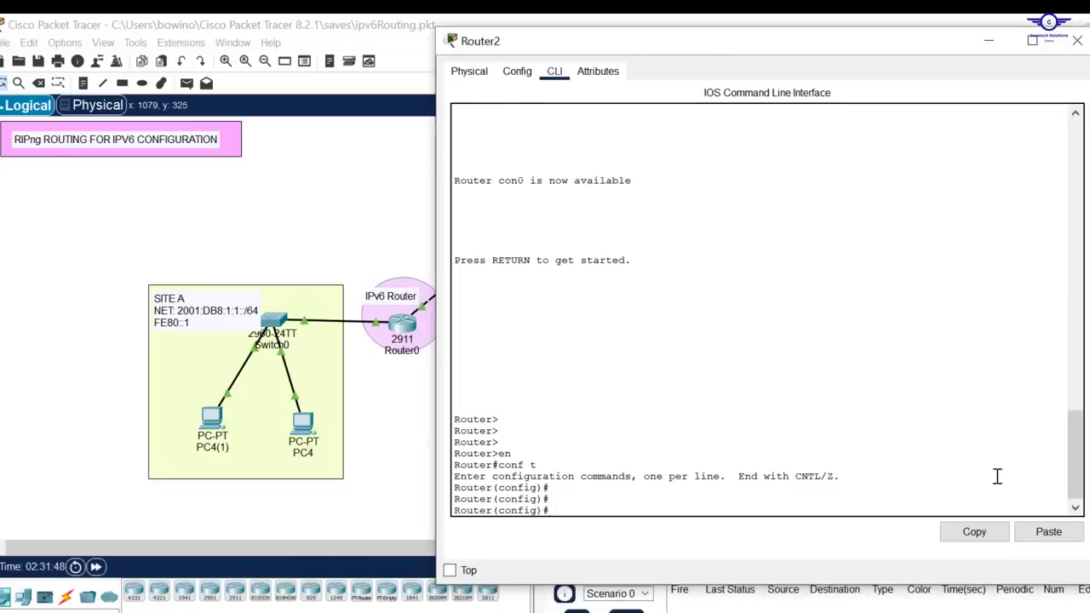
Paste the copied RIPng G20 commands into Router2's CLI, save the configuration with do wr, and close the router window
left_click(1048, 531)
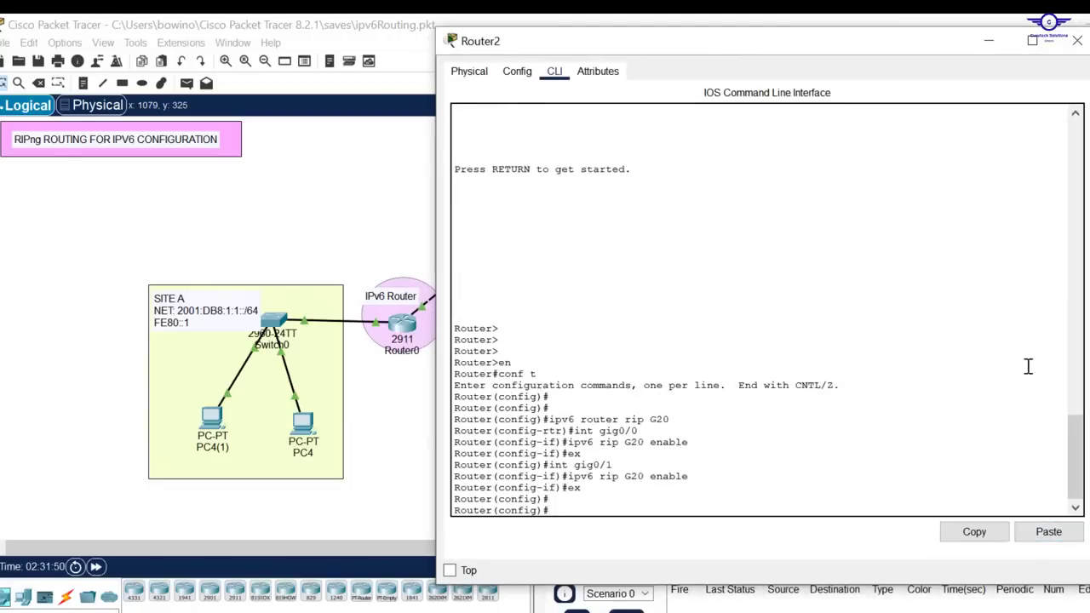
type("do wr")
key("Return")
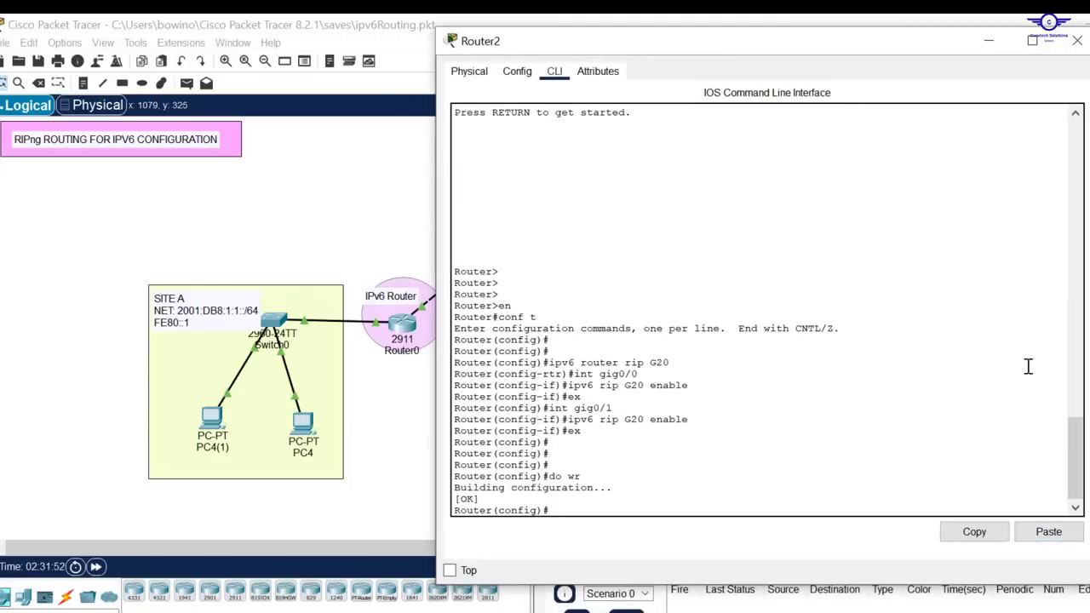
left_click(1076, 40)
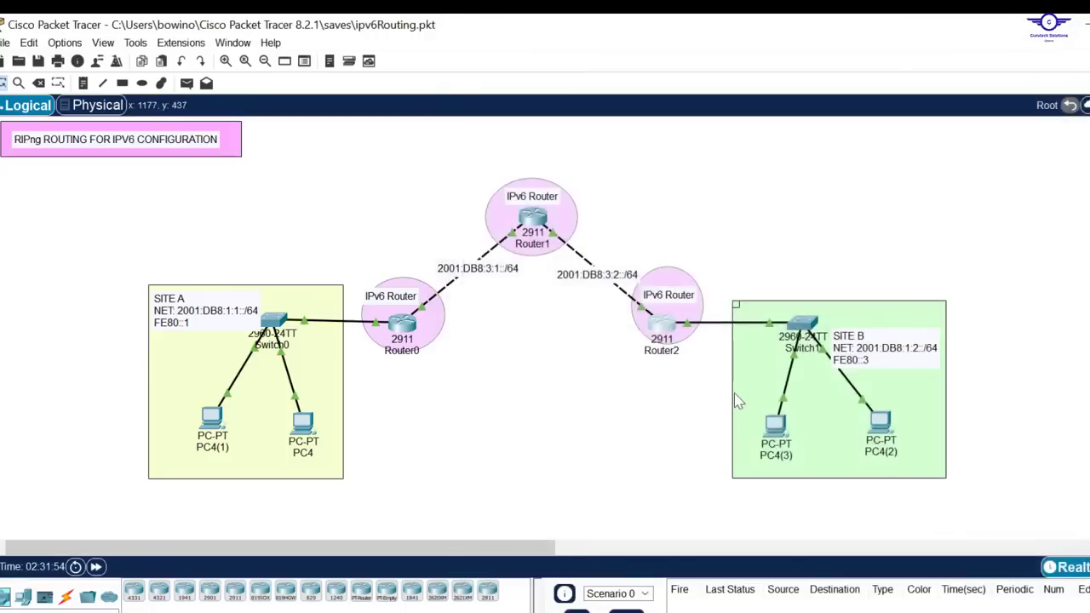
From PC4(1)'s Command Prompt, repeat the earlier ping to the Site B address 2001:DB8:1:2:203:E4FF:FE45:74BD
left_click(210, 423)
left_click(867, 120)
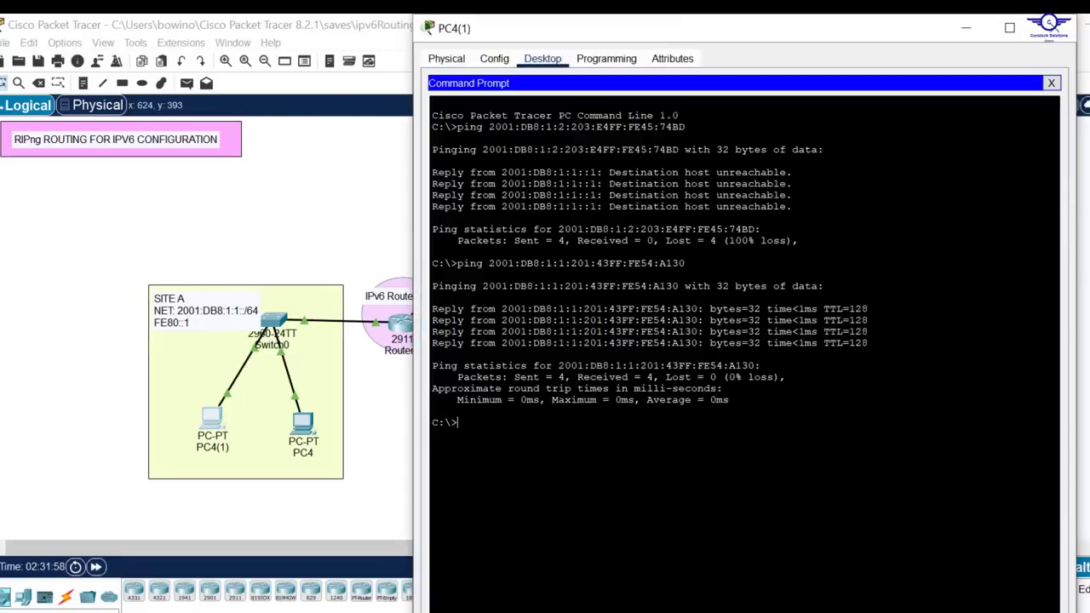
left_click_drag(679, 149, 438, 149)
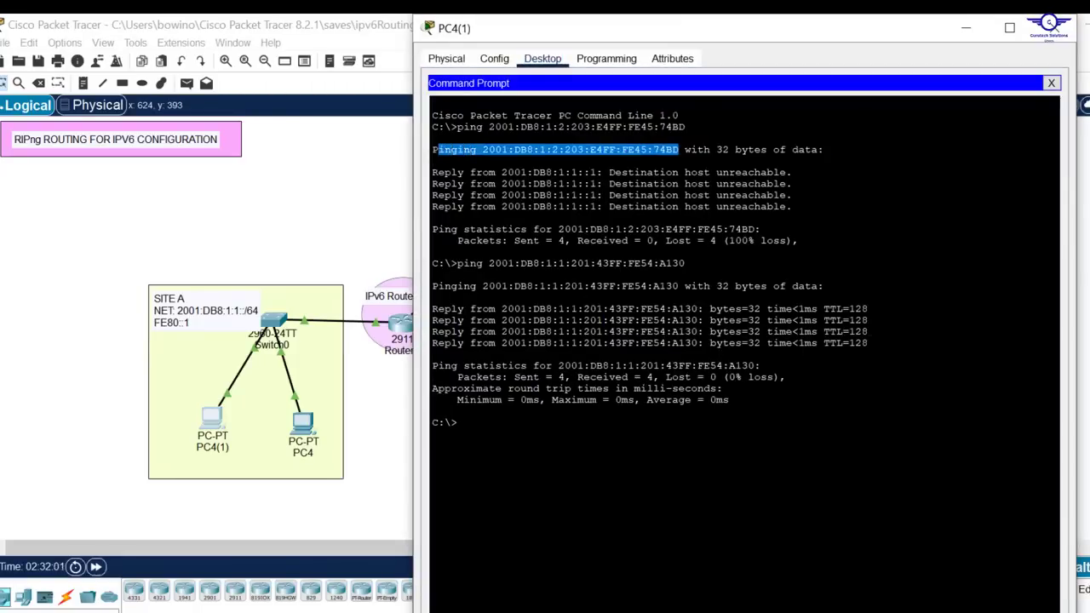
key("Up")
key("Up")
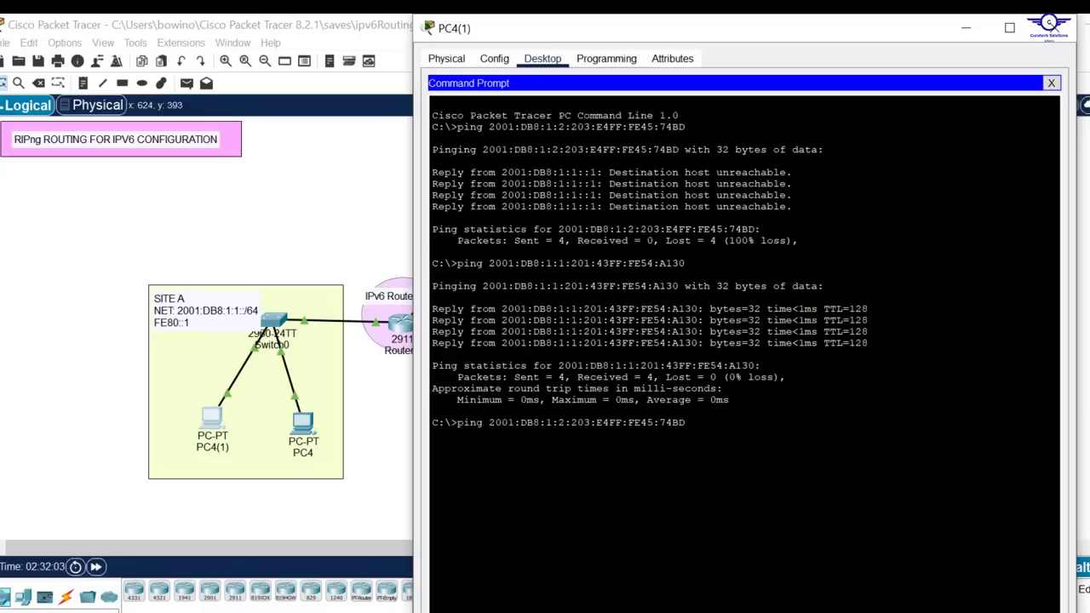
key("Return")
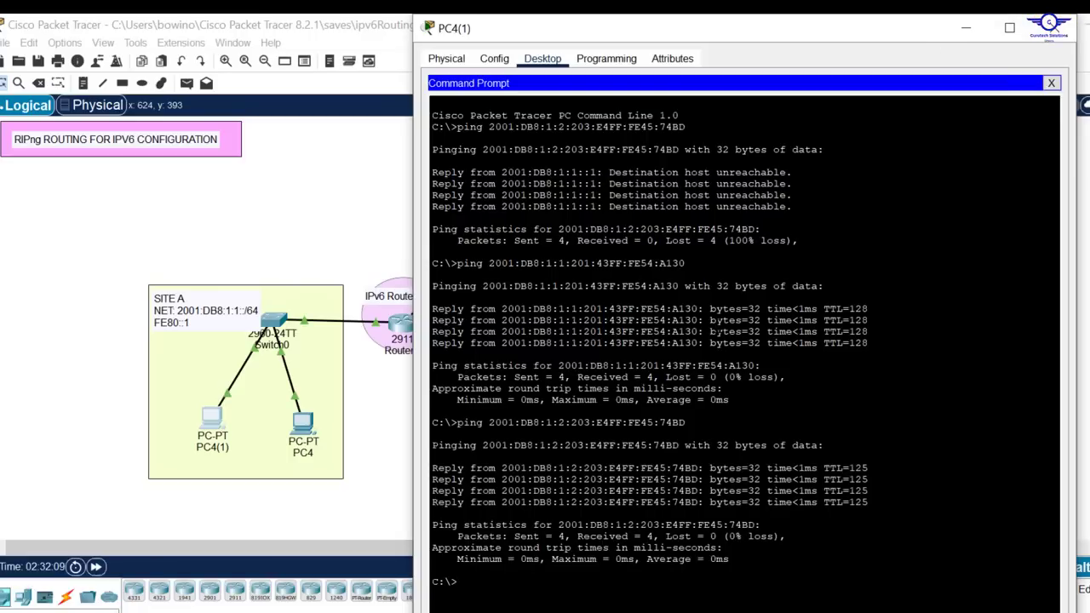
Run ipconfig on PC4(1), copy its IPv6 address 2001:DB8:1:1:20B:BEFF:FE47:A3A9, and return to the topology
type("ipc")
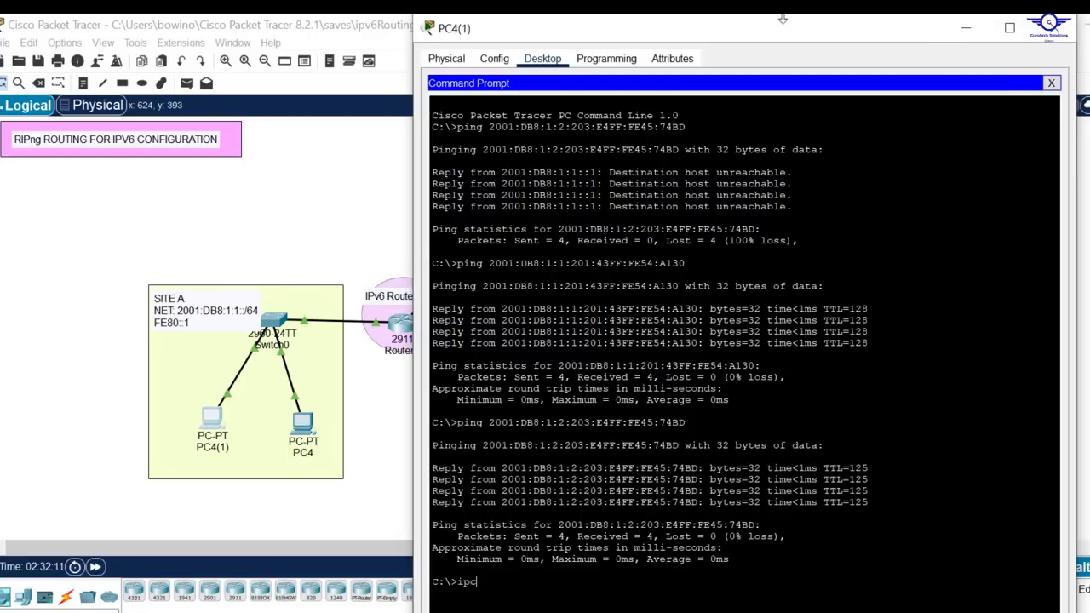
left_click_drag(743, 41, 739, 86)
key("Return")
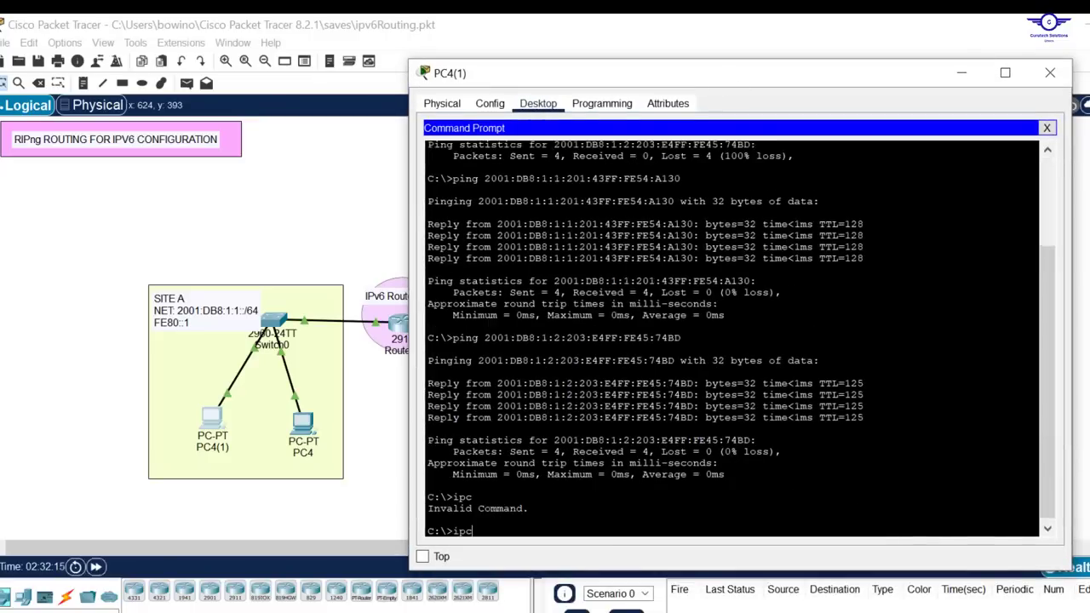
type("ipconfig")
key("Return")
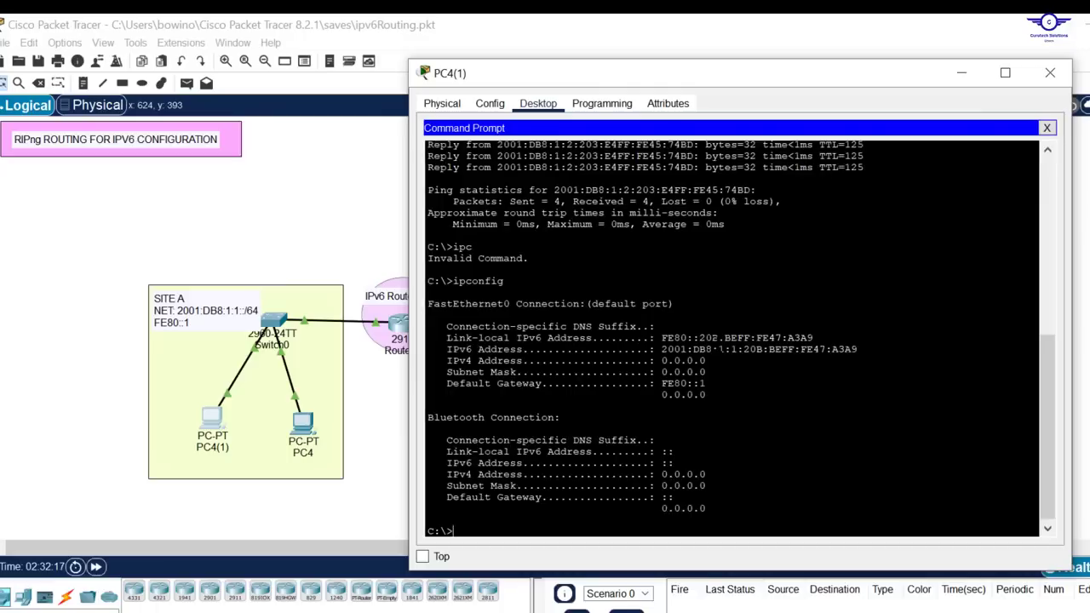
left_click_drag(858, 349, 661, 349)
right_click(662, 349)
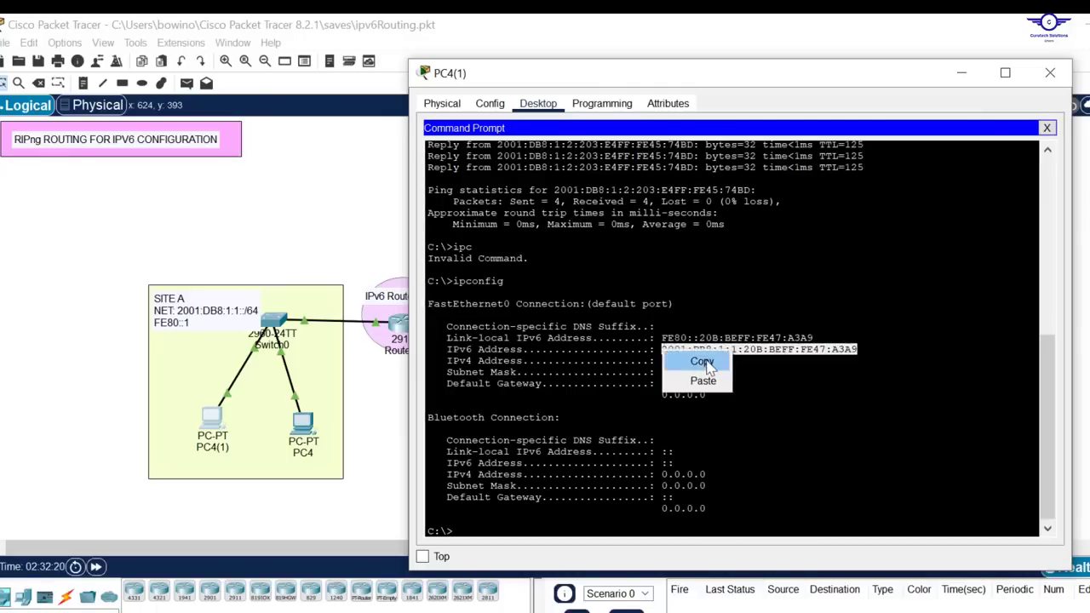
left_click(705, 360)
left_click_drag(1088, 219, 797, 265)
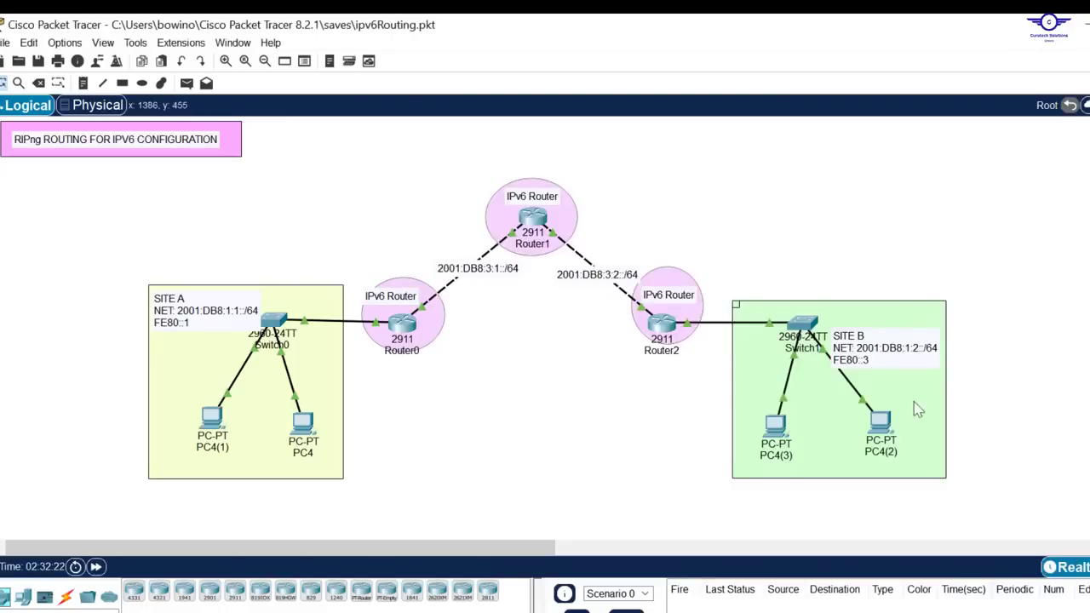
From PC4(3)'s Command Prompt, ping the copied Site A address 2001:DB8:1:1:20B:BEFF:FE47:A3A9, and return to the topology
left_click(774, 425)
left_click(859, 115)
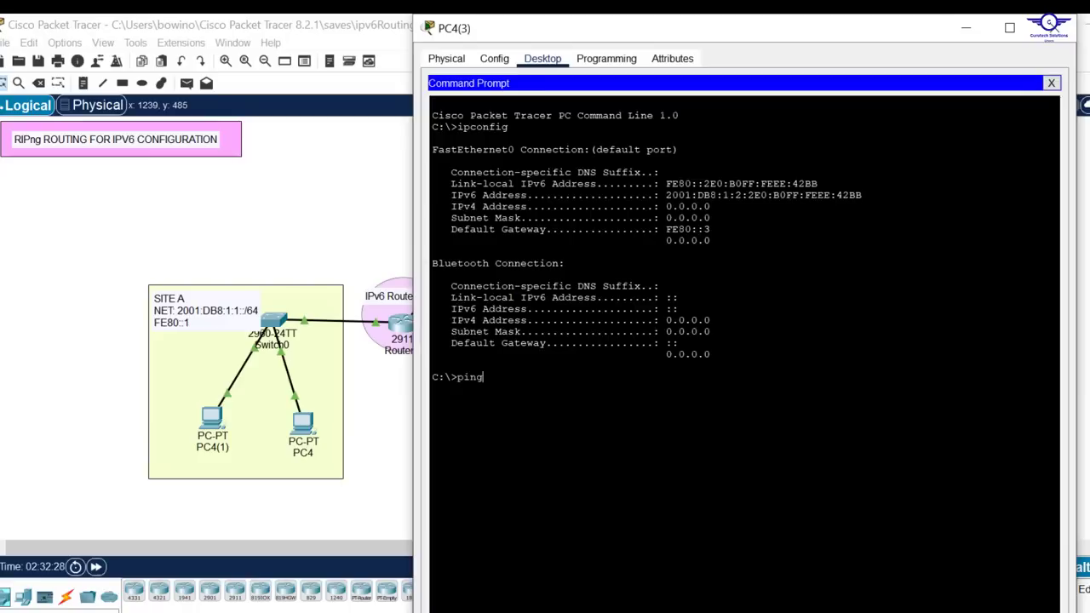
type("ping")
right_click(667, 407)
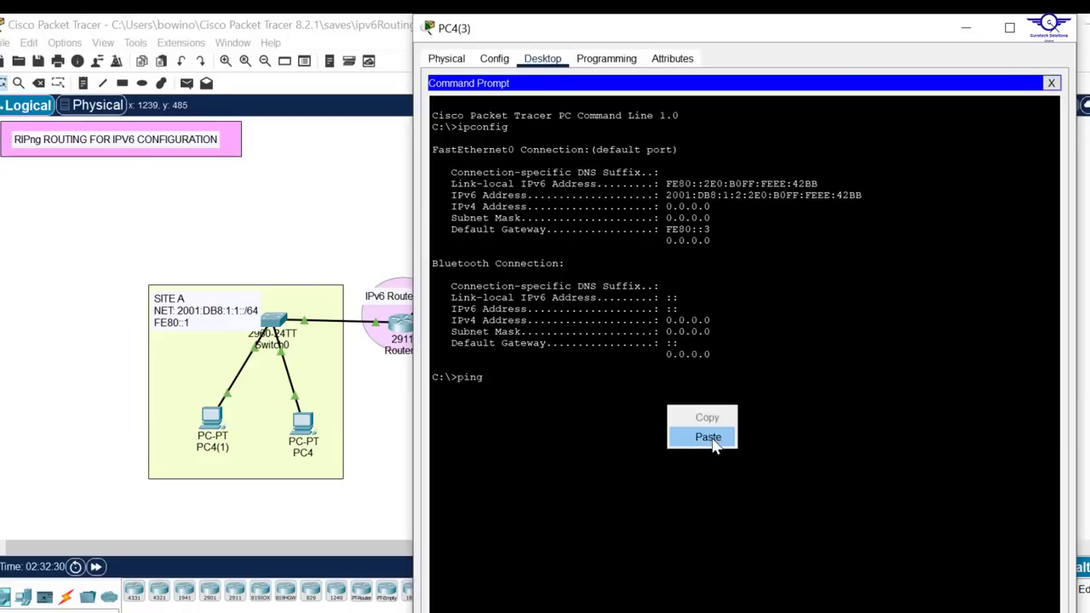
left_click(708, 434)
key("Return")
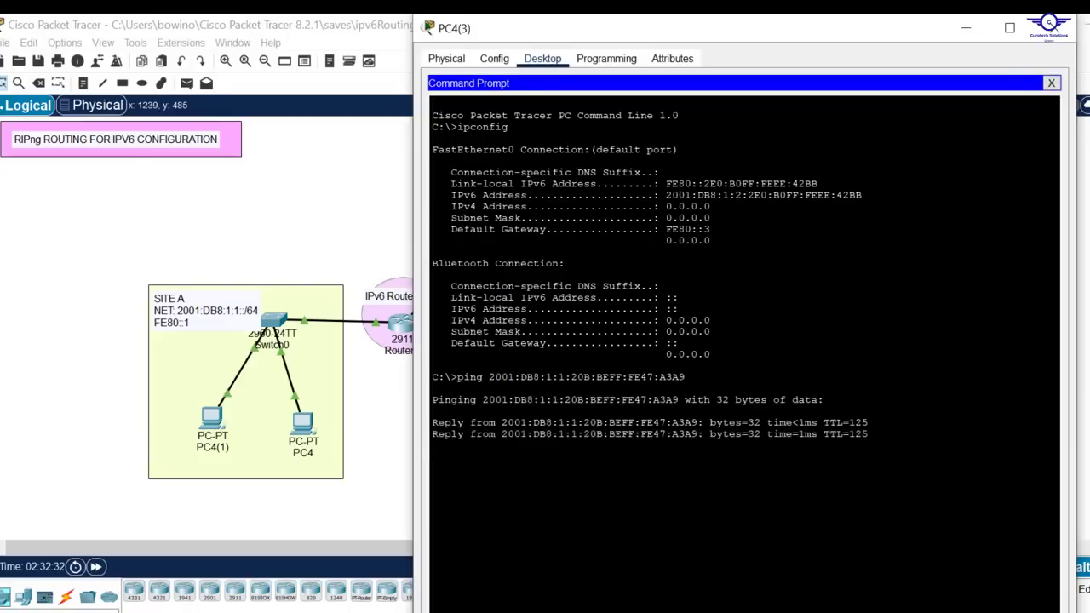
left_click(312, 178)
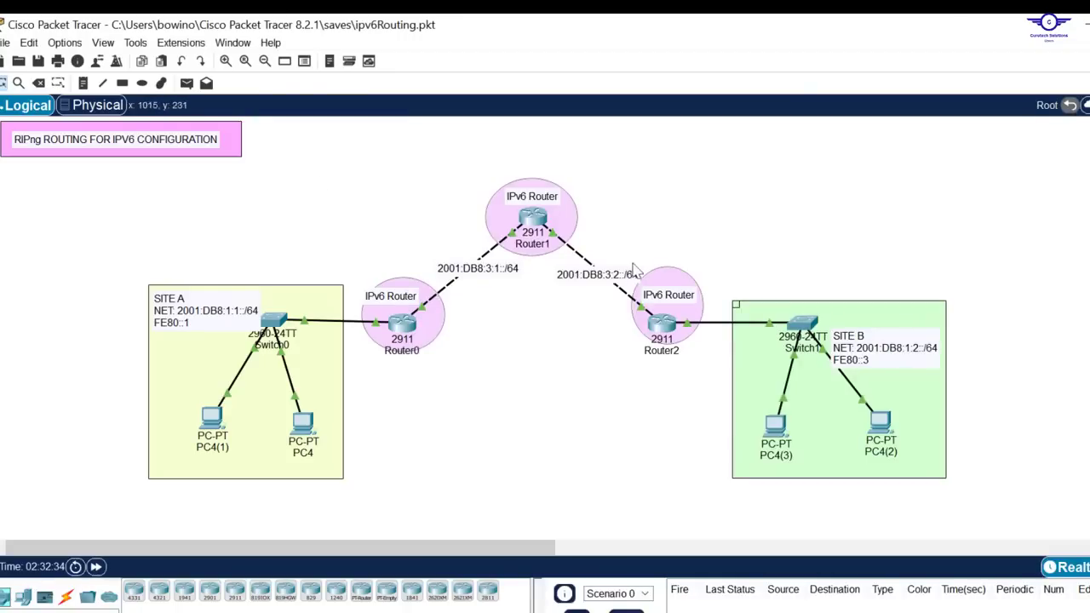
Open Router1's CLI and leave global configuration mode with the end command
left_click(532, 219)
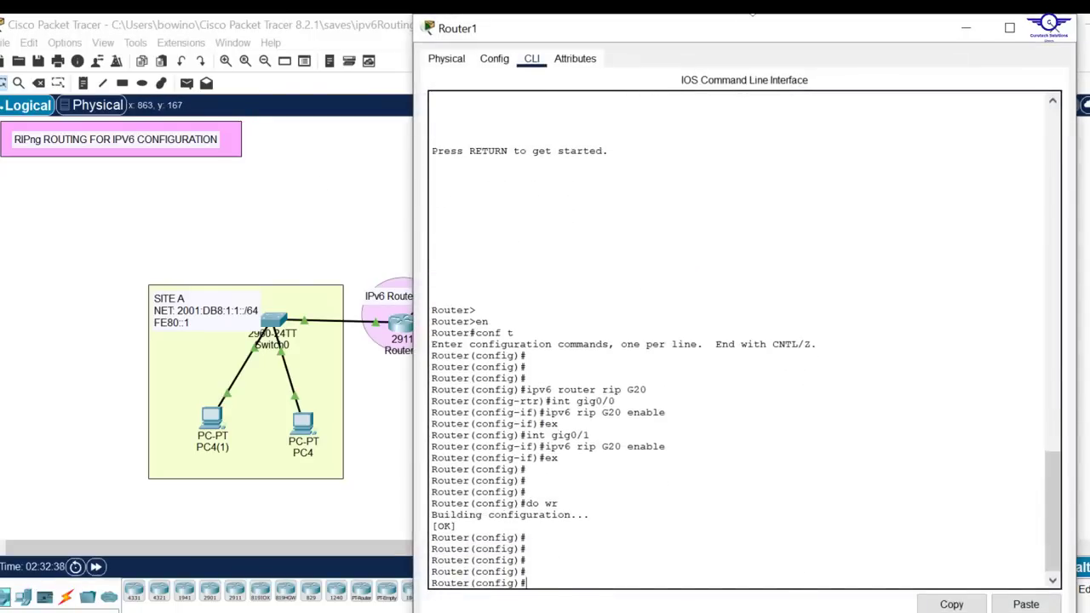
left_click_drag(760, 16, 724, 55)
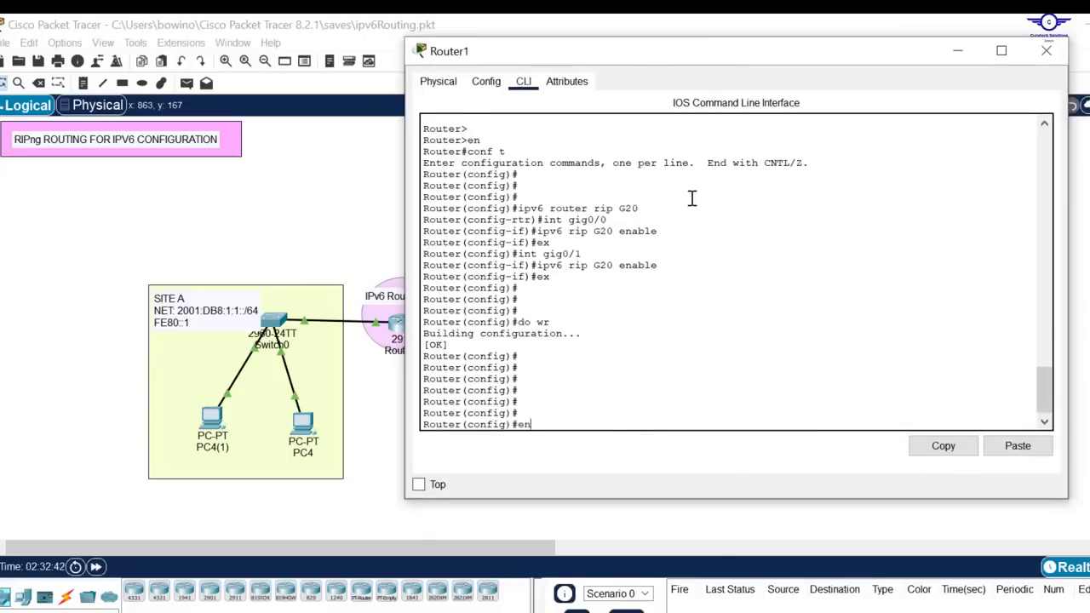
key("Return")
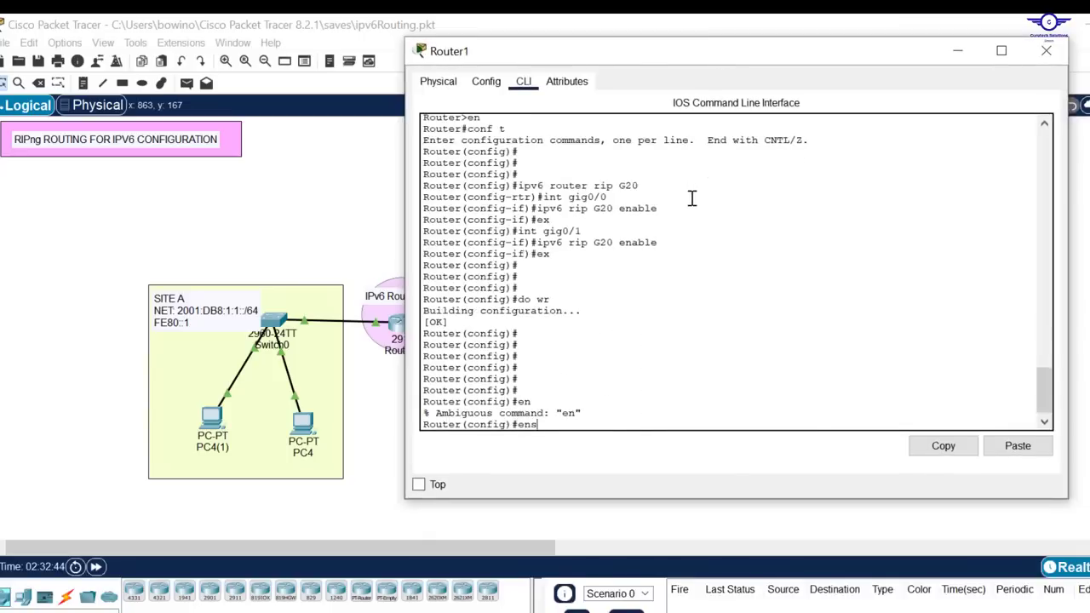
type("ens")
key("Return")
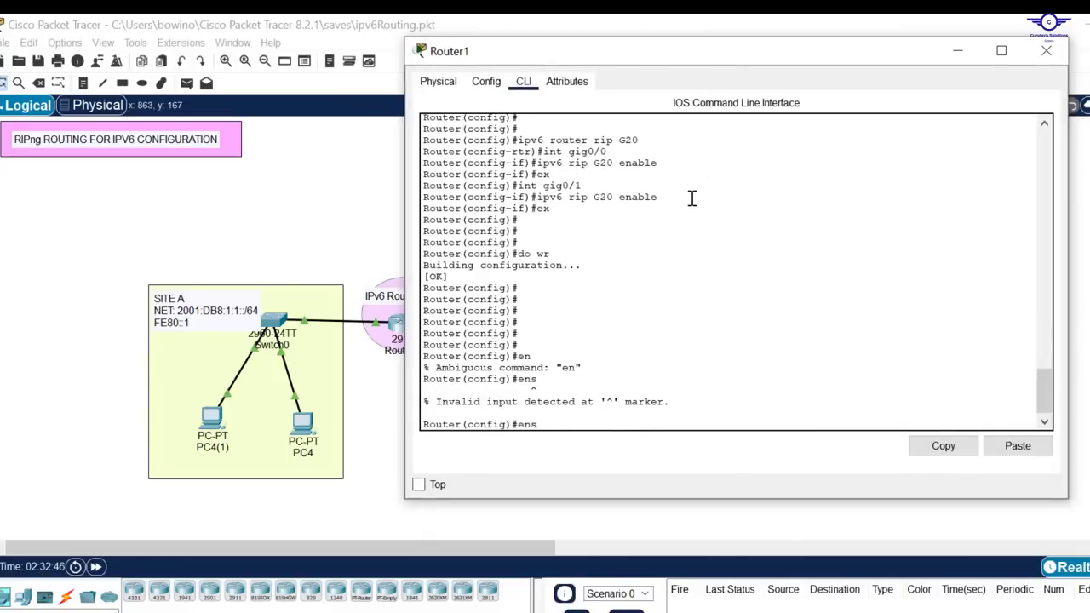
type("end")
key("Return")
key("Return")
key("Return")
Run show ipv6 protocols on Router1, check the entry for the RIP G20 routing process, and close the router window
type("sh")
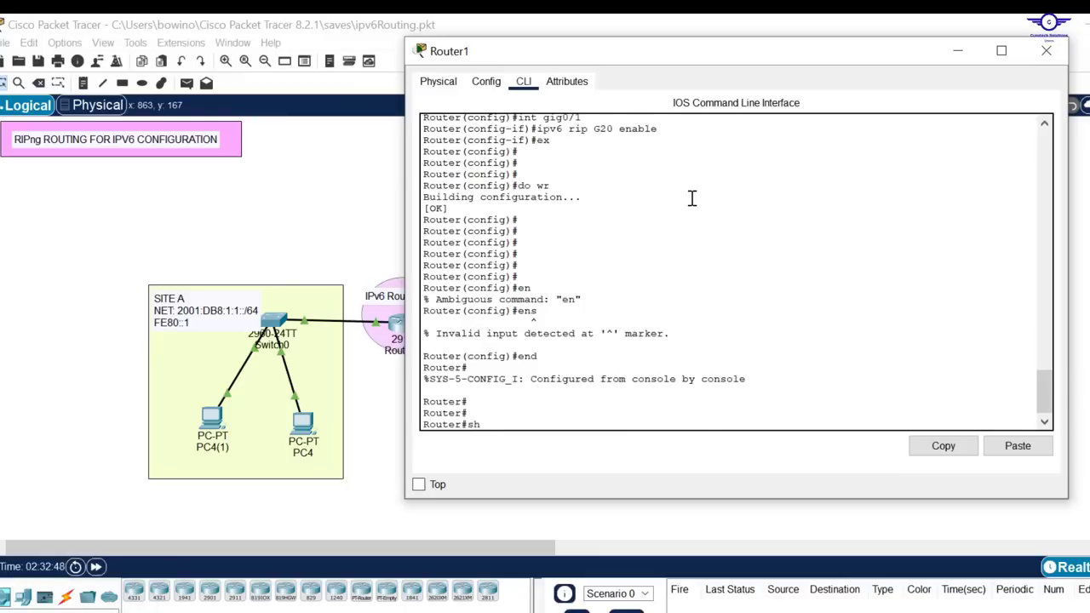
key("Tab")
type("ipv")
key("Tab")
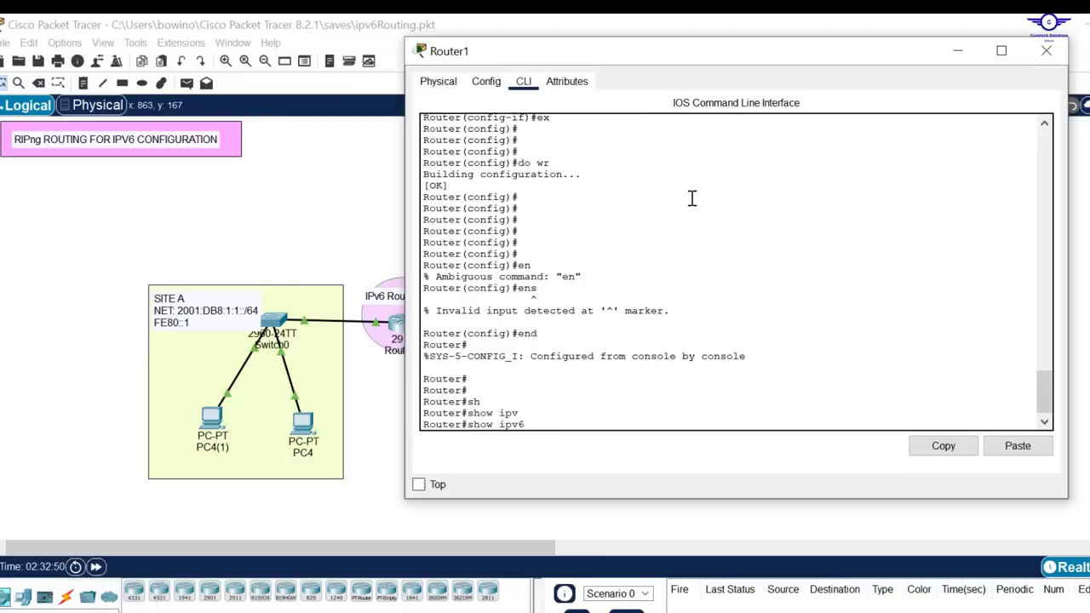
type("pr")
key("Tab")
key("Return")
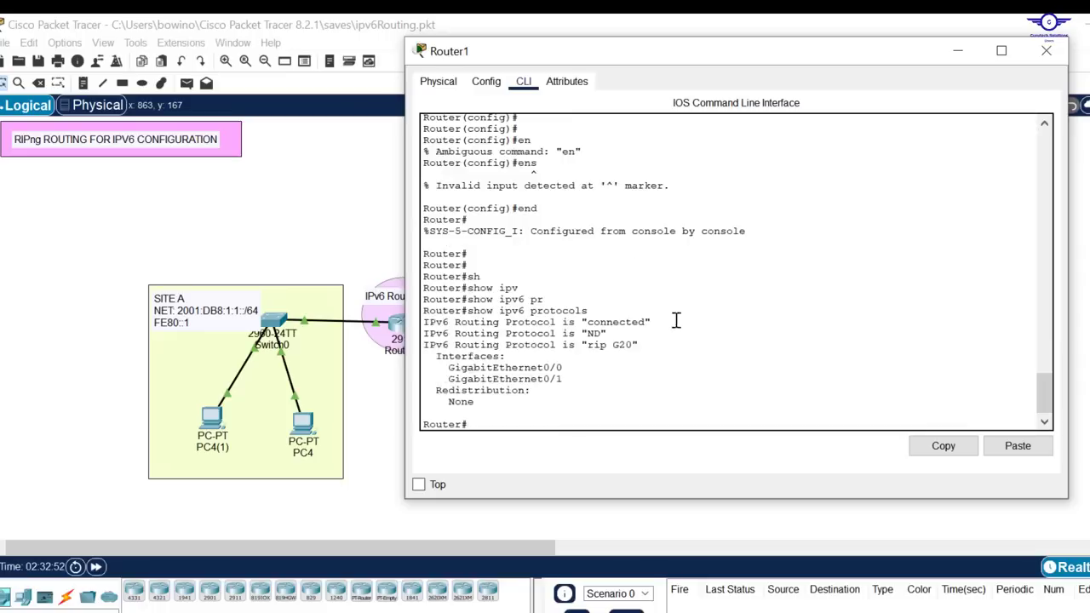
left_click_drag(636, 344, 419, 353)
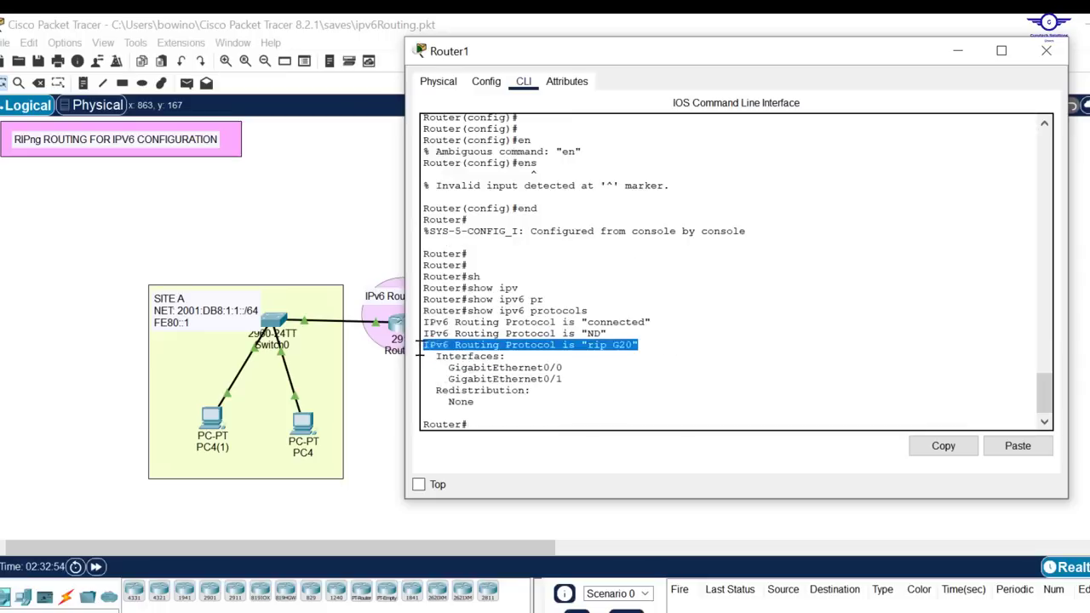
left_click(629, 345)
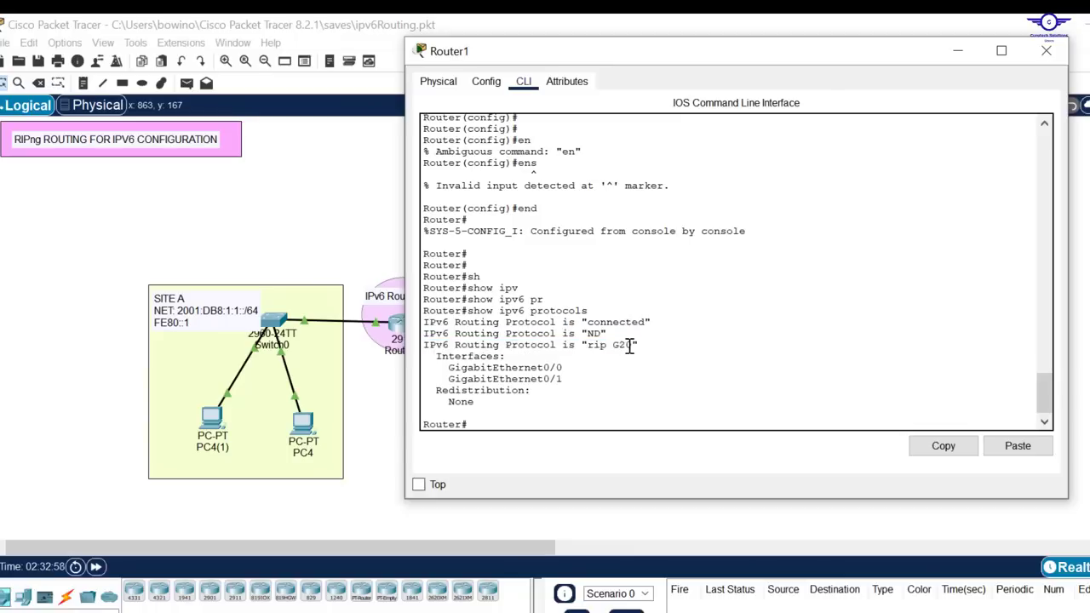
left_click(1045, 51)
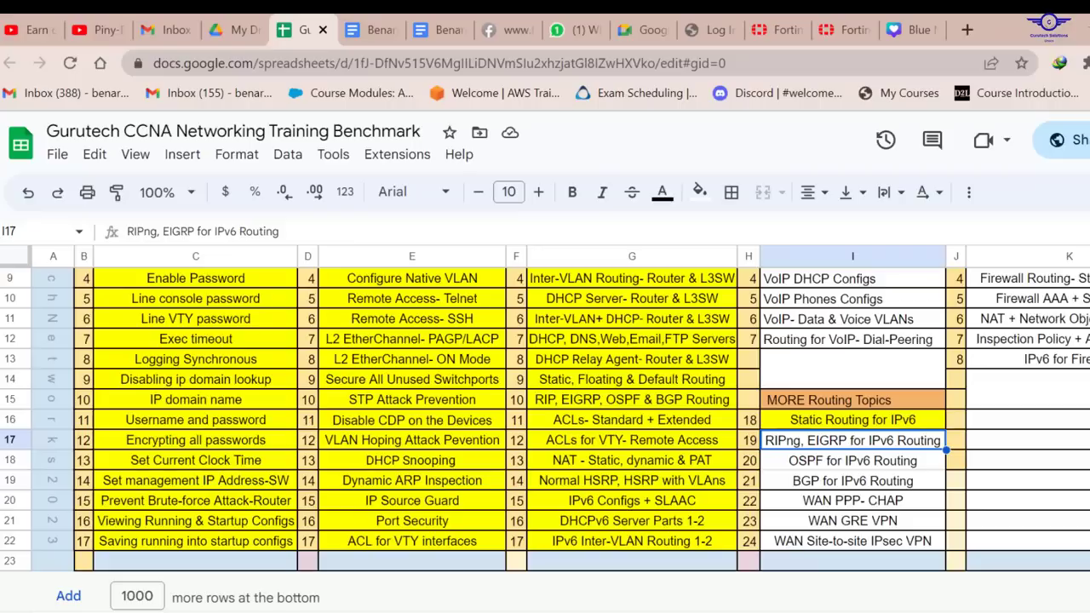